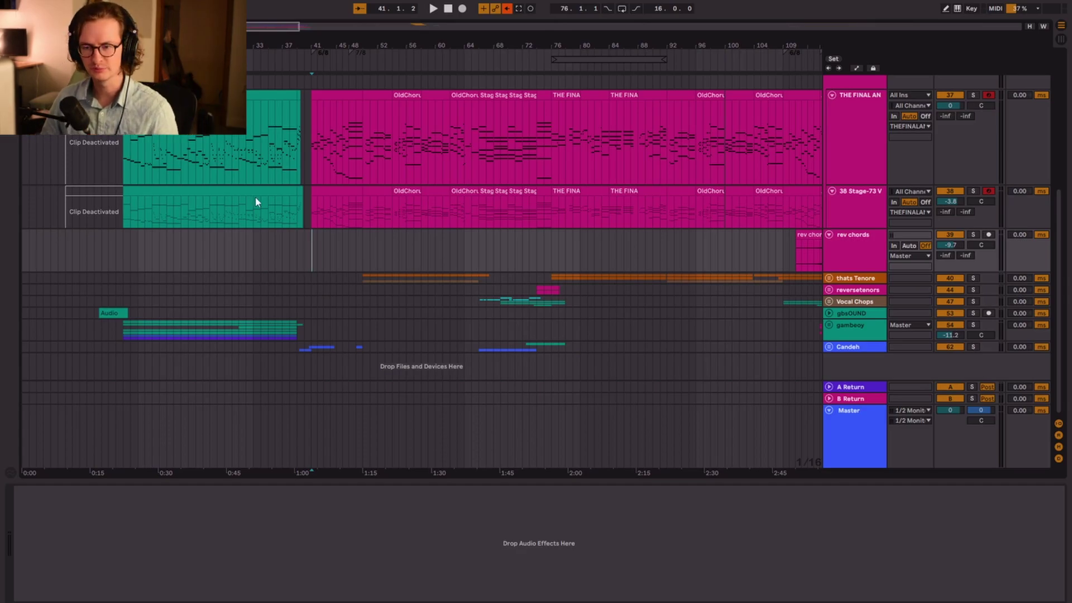
# Listen to the green clips' section of the arrangement from bar 15, stopping after a few bars
pyautogui.scroll(2, 262, 212)
pyautogui.scroll(-2, 267, 234)
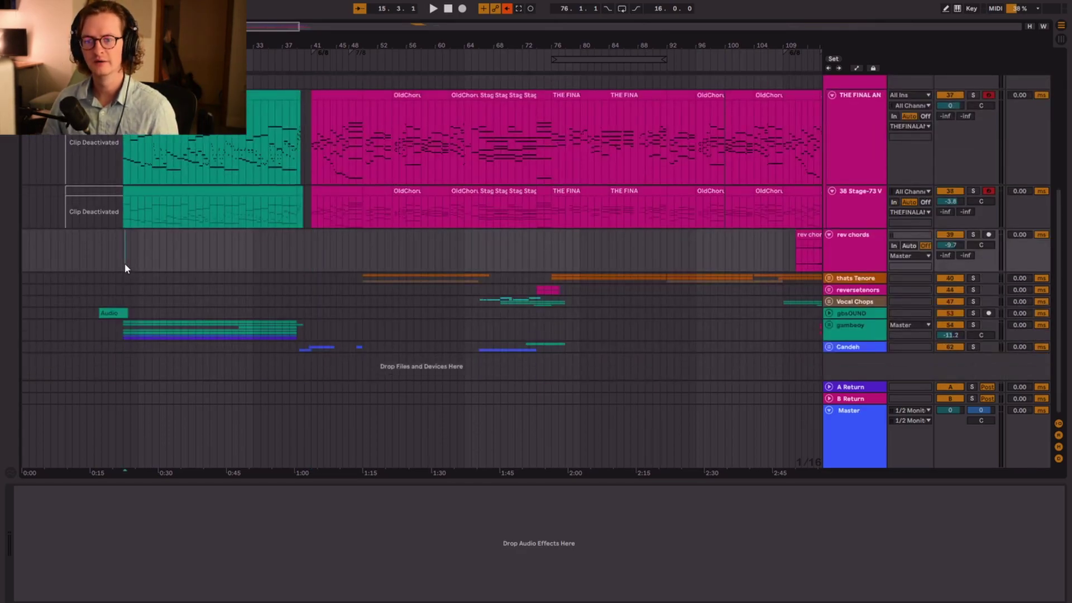
pyautogui.scroll(5, 124, 267)
pyautogui.press('space')
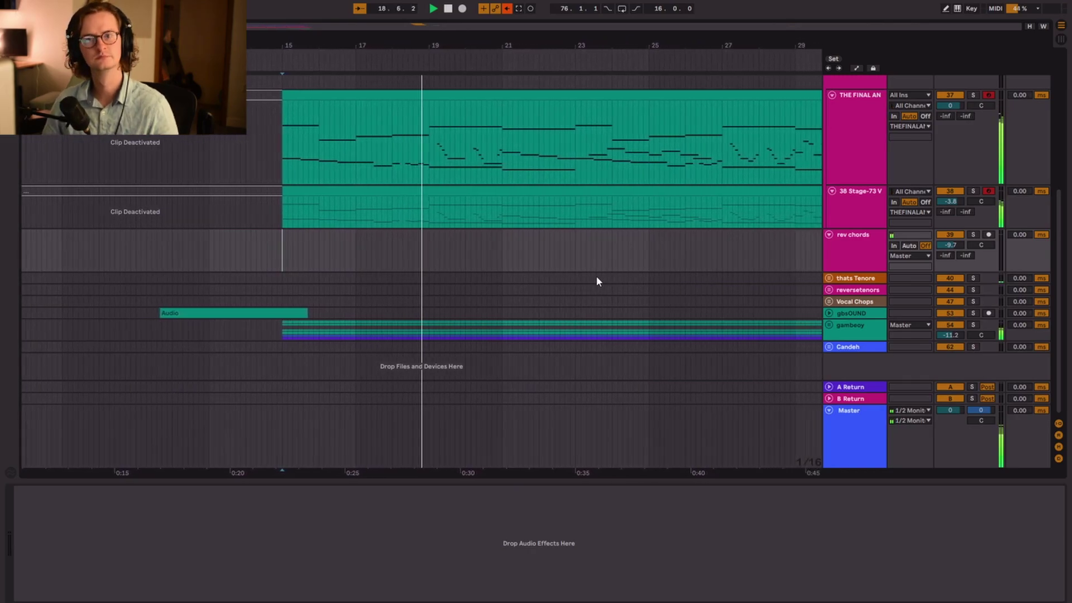
pyautogui.press('space')
pyautogui.press('-')
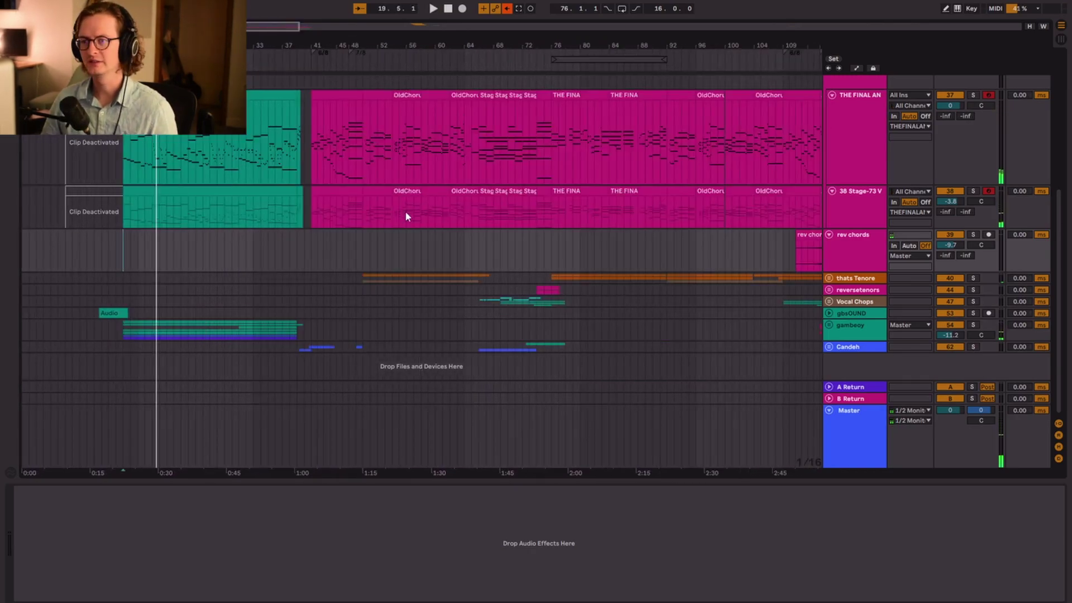
# Audition the chord part on the THE FINAL AN track from bar 50
pyautogui.click(353, 169)
pyautogui.press('+')
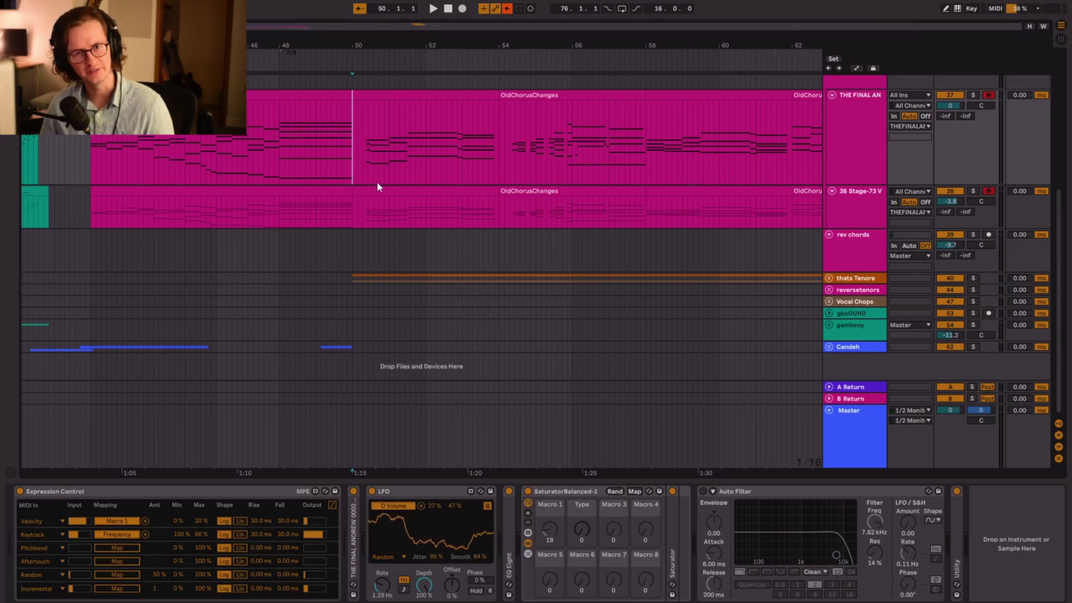
pyautogui.press('space')
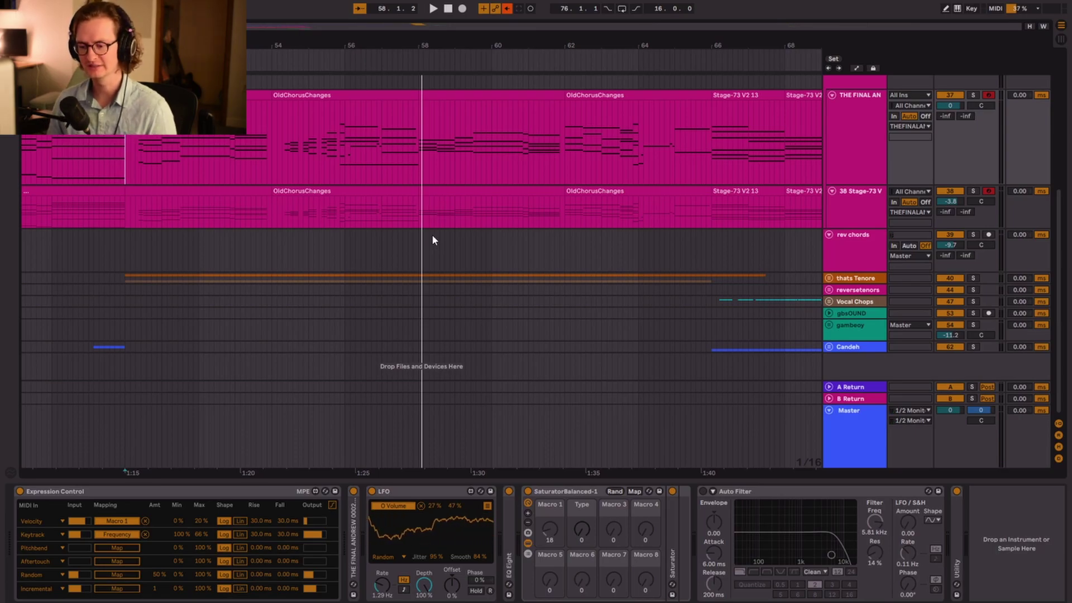
pyautogui.hscroll(10, 664, 230)
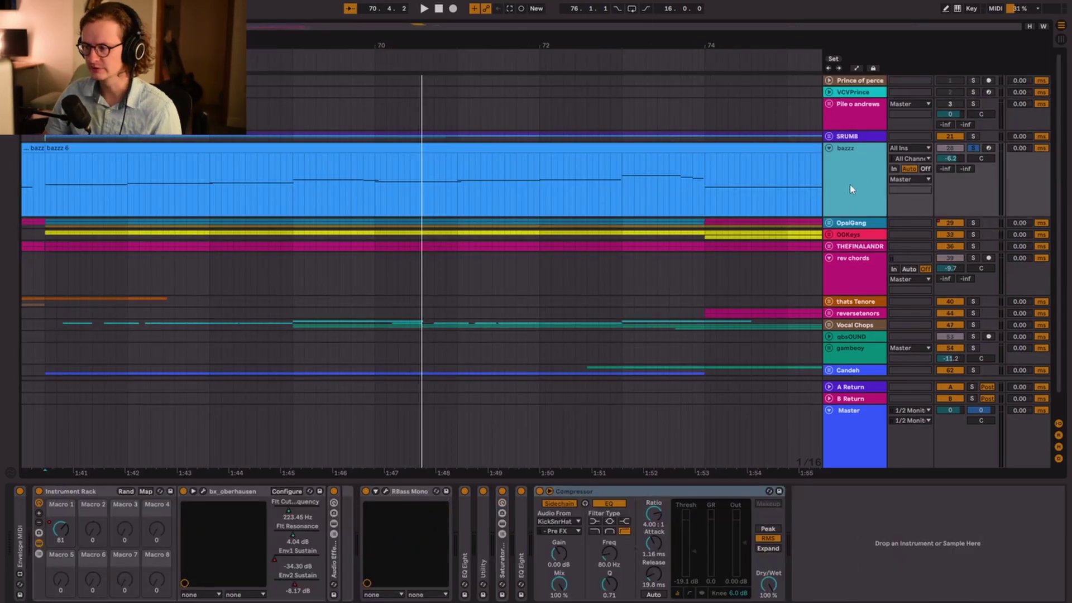
# Turn off the bazzz track's solo, expand the SRUMB drum group and solo it
pyautogui.click(971, 147)
pyautogui.click(891, 139)
pyautogui.click(829, 137)
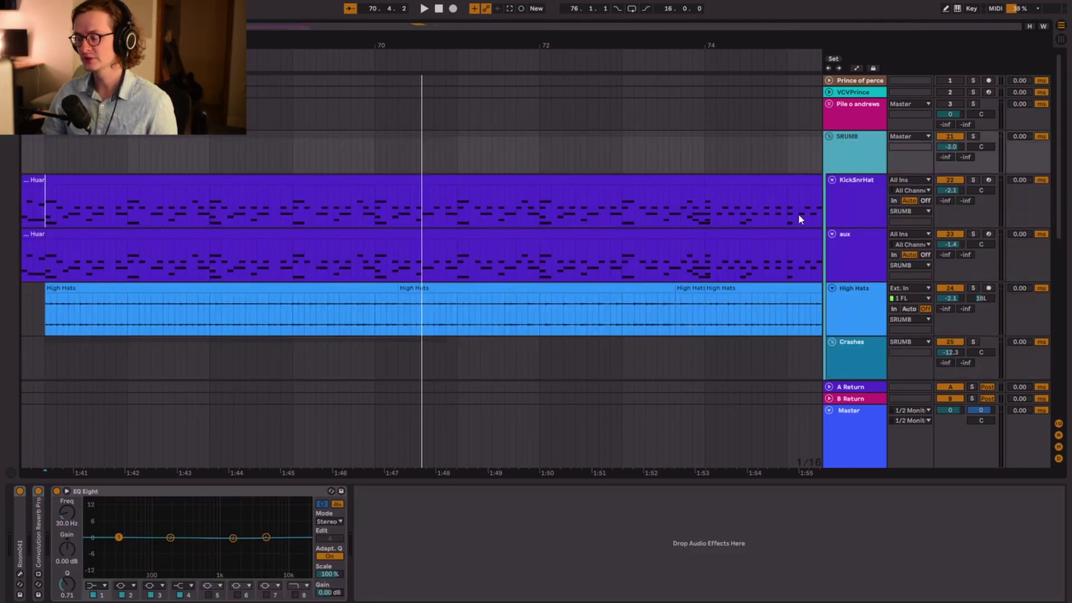
pyautogui.hscroll(-3, 431, 183)
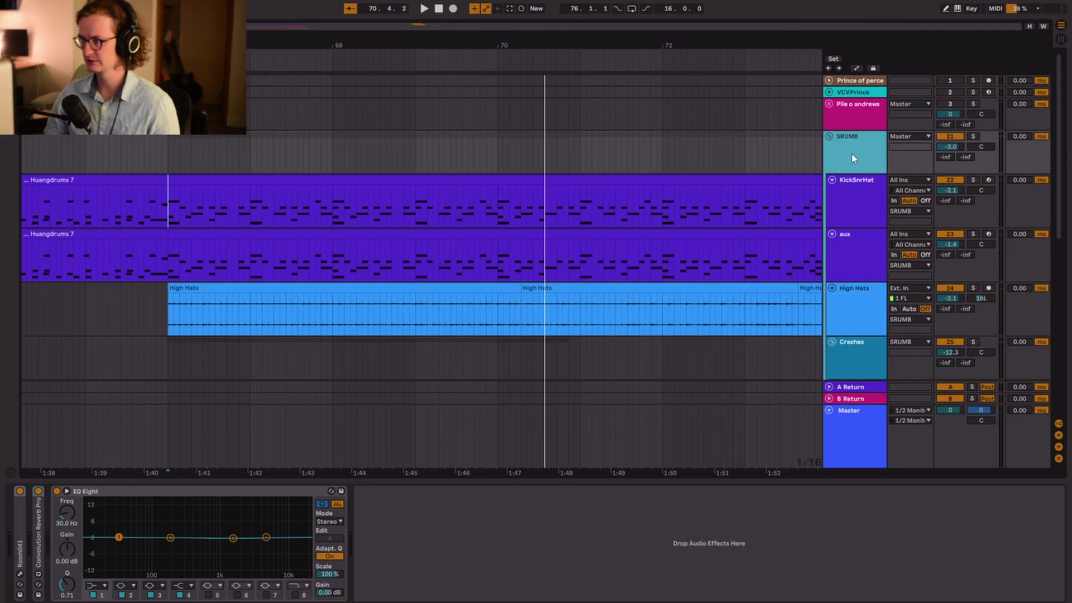
pyautogui.press('s')
pyautogui.hscroll(-1, 276, 166)
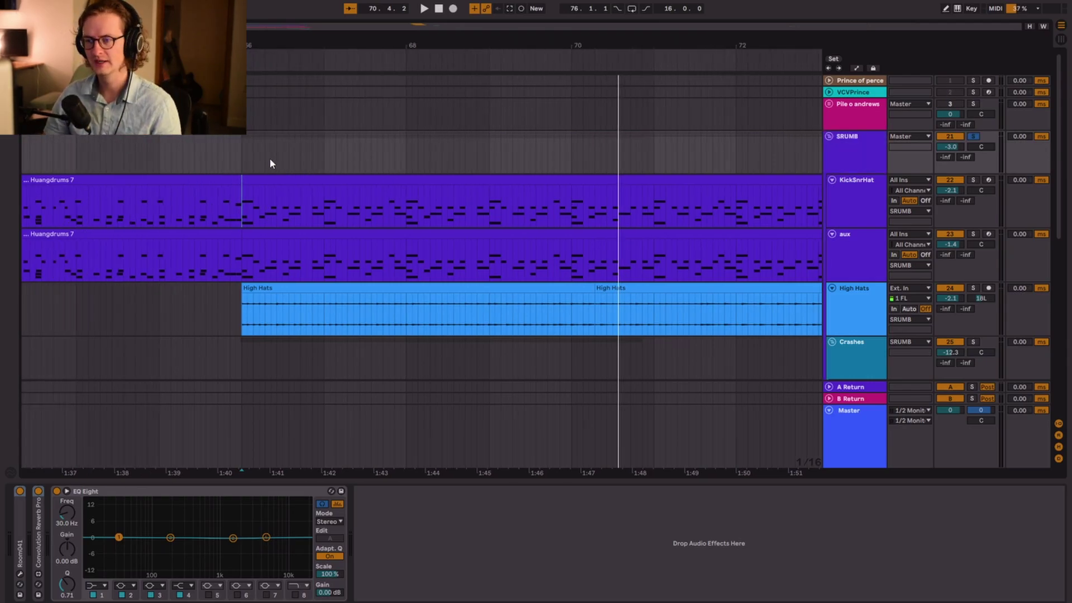
# Audition the soloed drums from bar 66 and review the tracks inside the SRUMB group
pyautogui.click(240, 149)
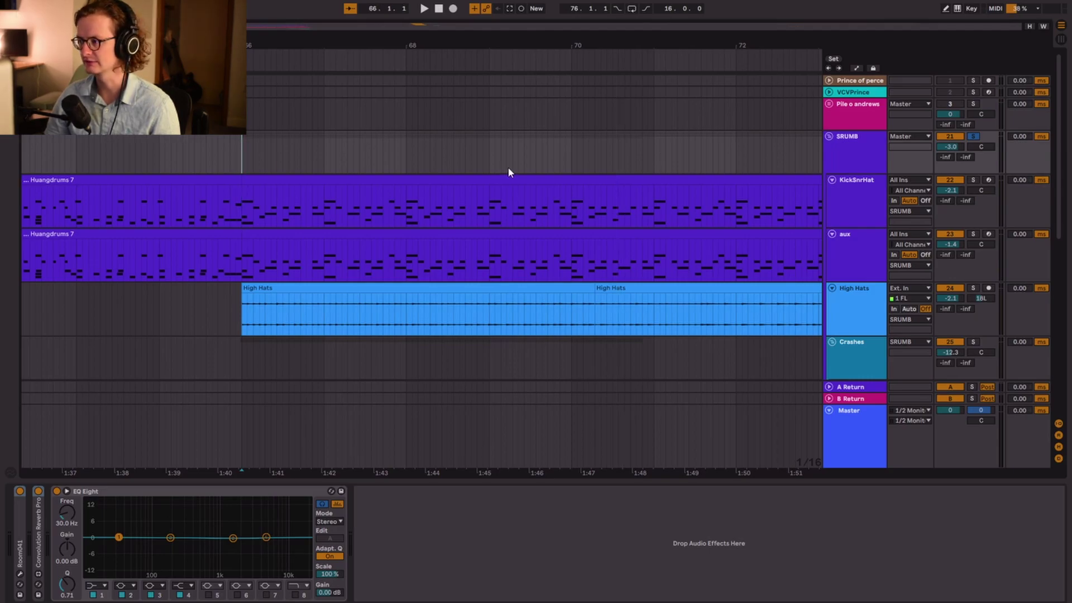
pyautogui.press('space')
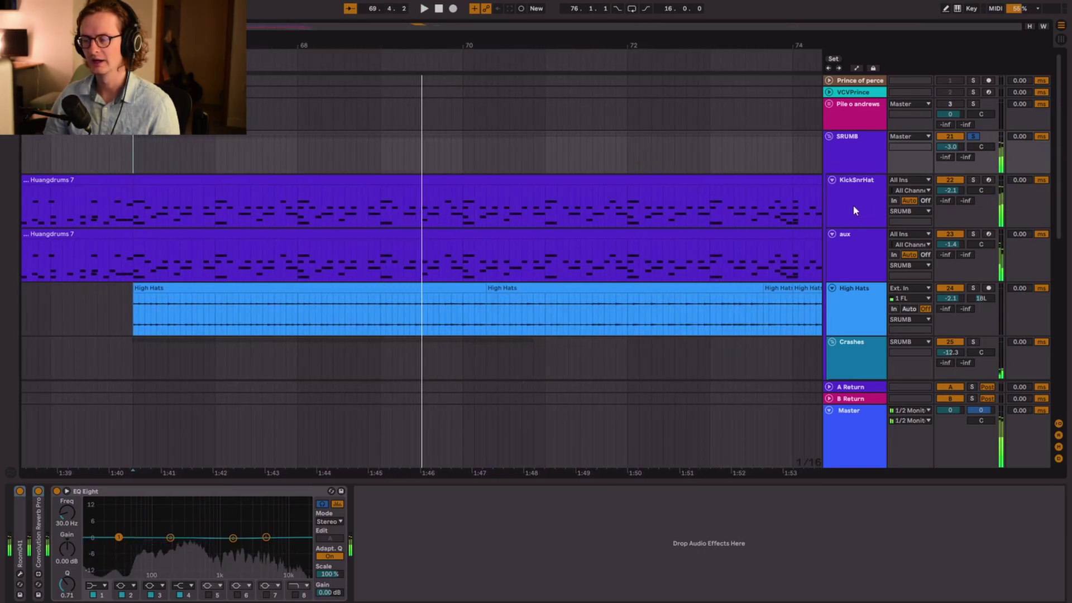
pyautogui.press('space')
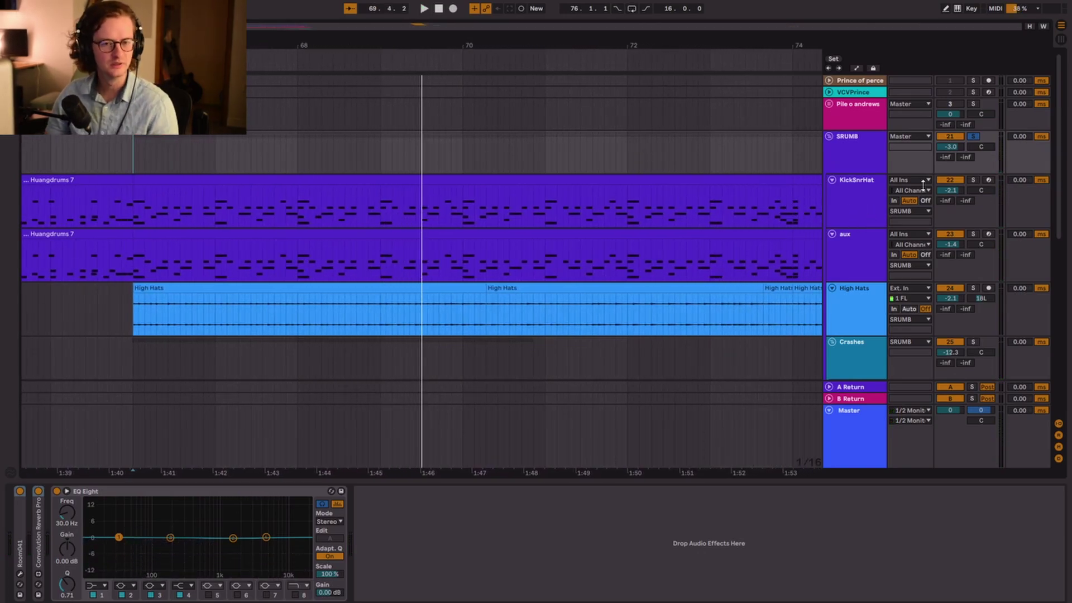
pyautogui.scroll(-5, 715, 219)
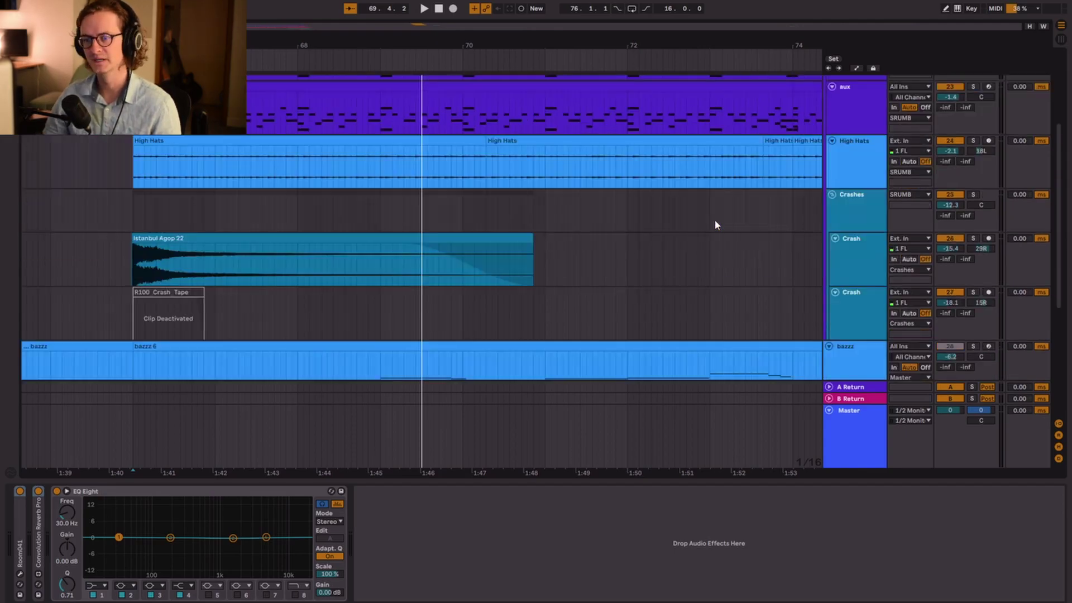
pyautogui.scroll(4, 715, 218)
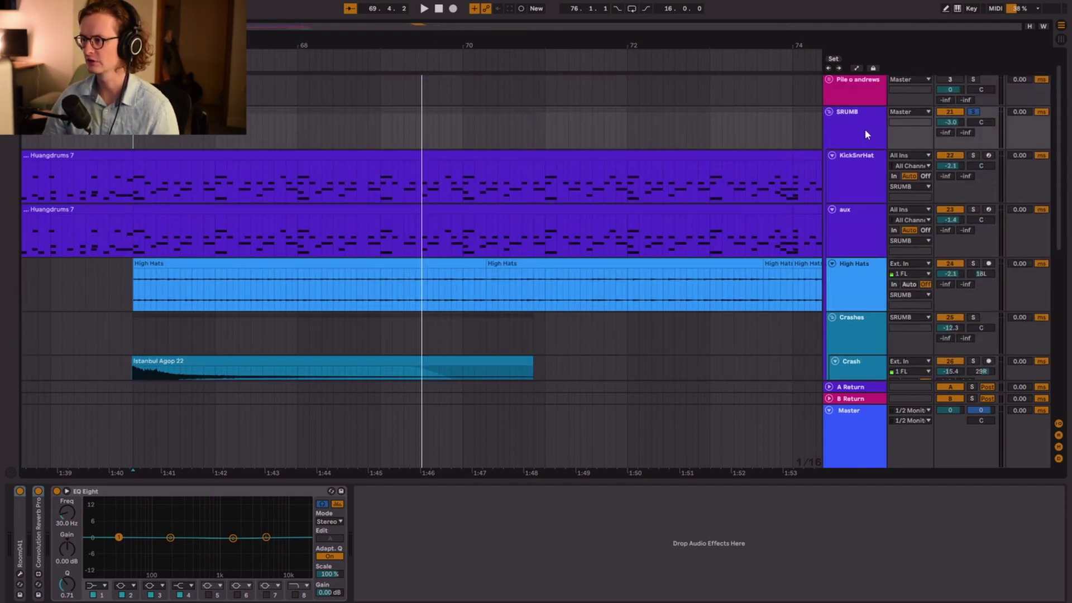
# Collapse the SRUMB group and open the bazzz track's bx_oberhausen synth window
pyautogui.click(852, 136)
pyautogui.click(829, 111)
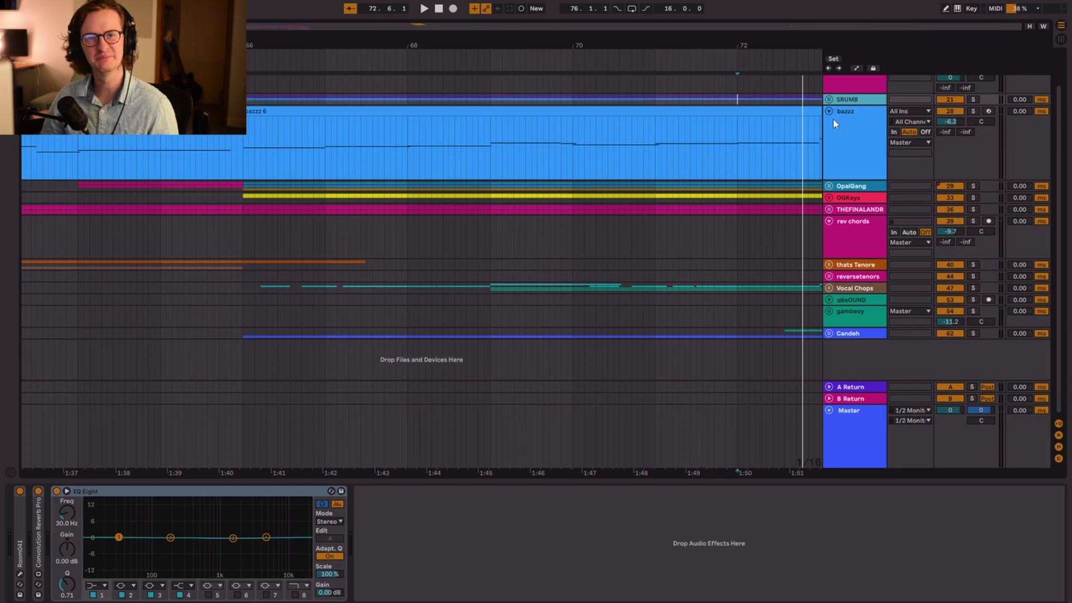
pyautogui.click(842, 139)
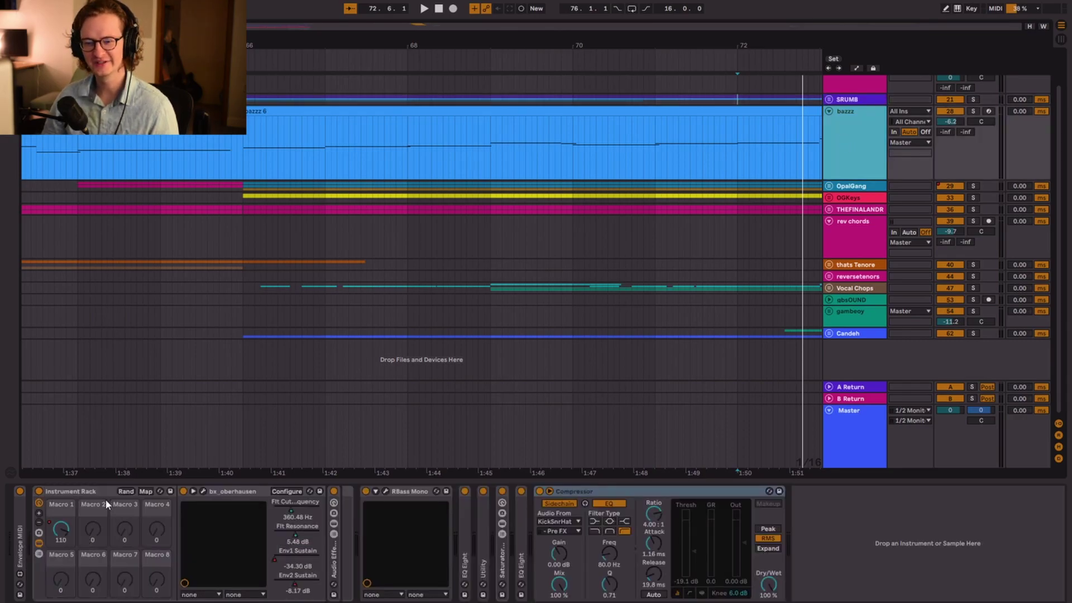
pyautogui.click(204, 492)
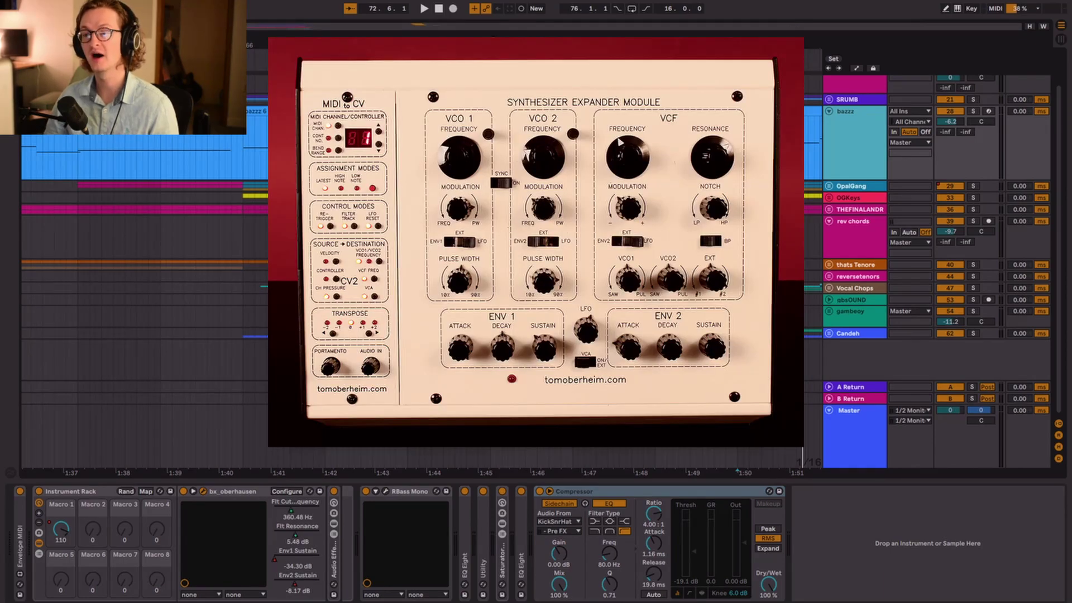
pyautogui.moveTo(667, 66); pyautogui.dragTo(754, 213)
# Audition the soloed bazzz bass around bar 42 with the synth window moved clear of the clips
pyautogui.press('space')
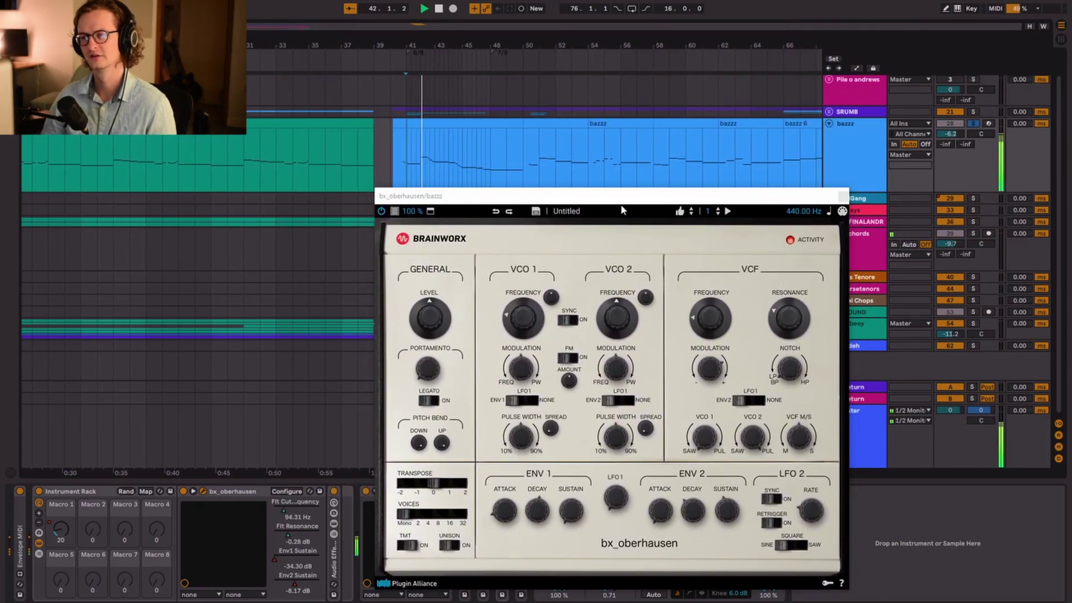
pyautogui.moveTo(620, 200); pyautogui.dragTo(801, 75)
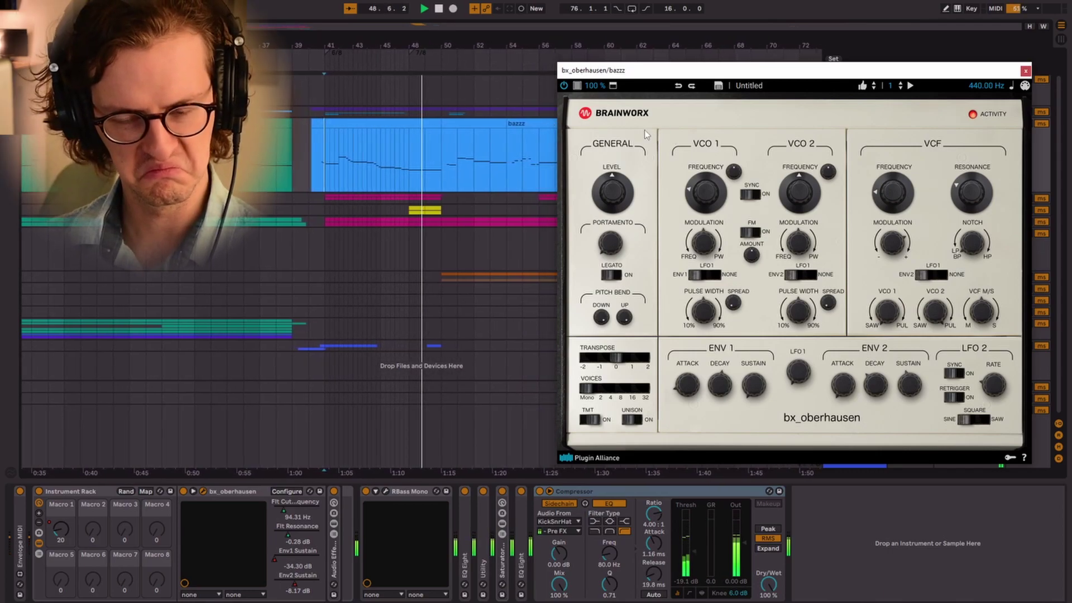
pyautogui.press('space')
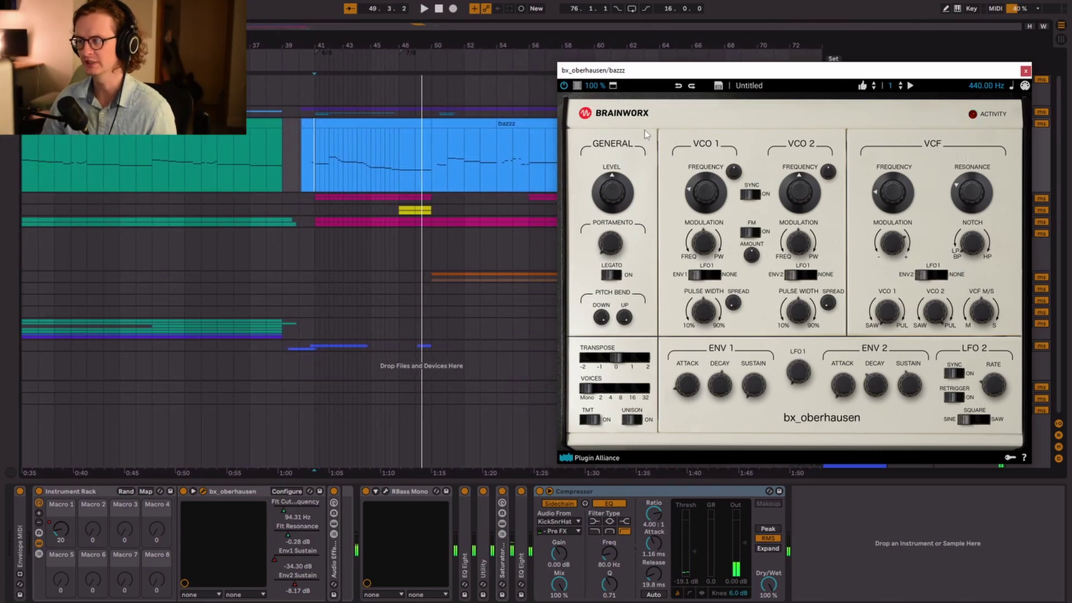
# Expand the bass track's Audio Effect Rack and open the Kombinat Dva plugin window beside the synth
pyautogui.click(414, 495)
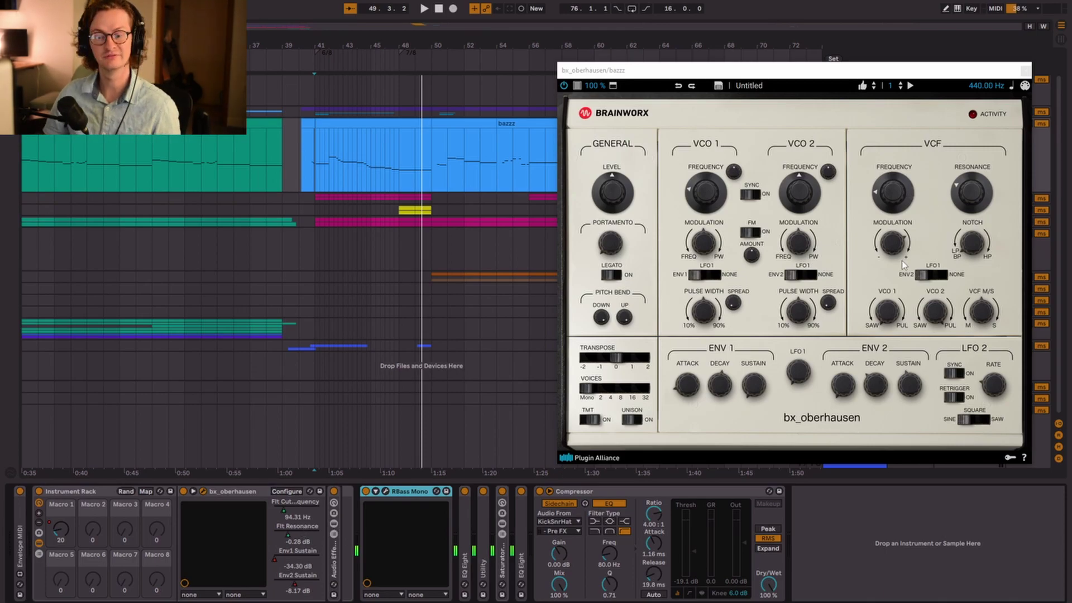
pyautogui.doubleClick(325, 555)
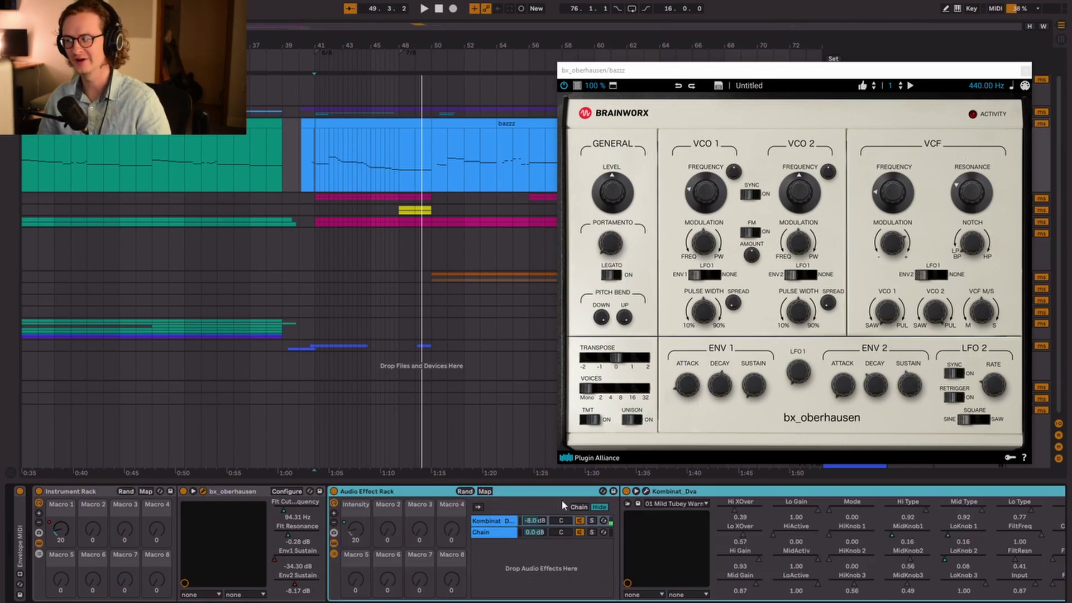
pyautogui.click(647, 491)
pyautogui.moveTo(670, 105); pyautogui.dragTo(305, 99)
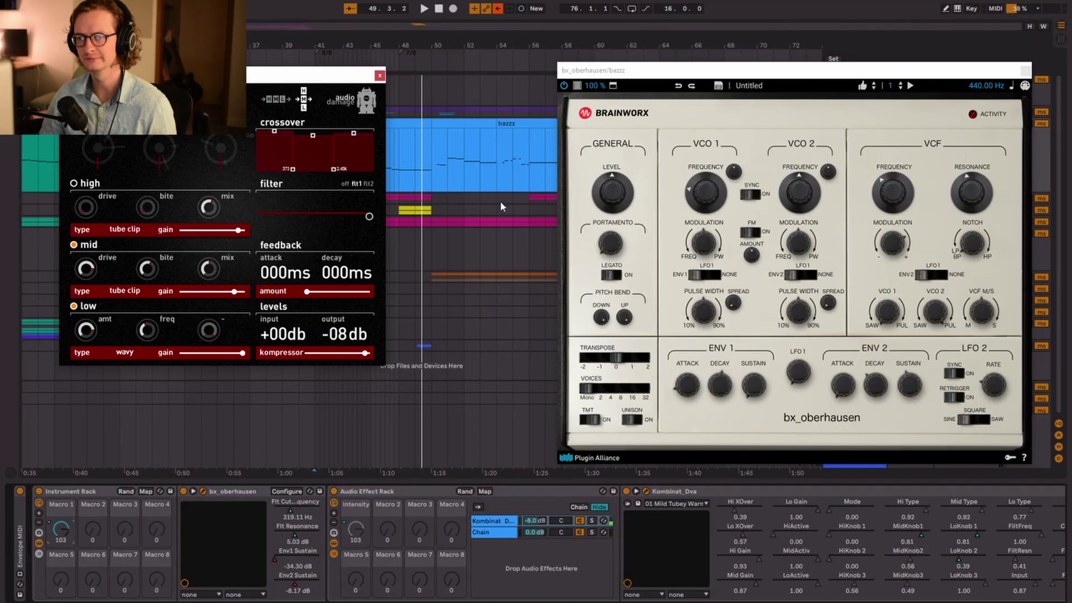
# Audition the bass with both plugin windows open, then reposition the Kombinat Dva window
pyautogui.press('space')
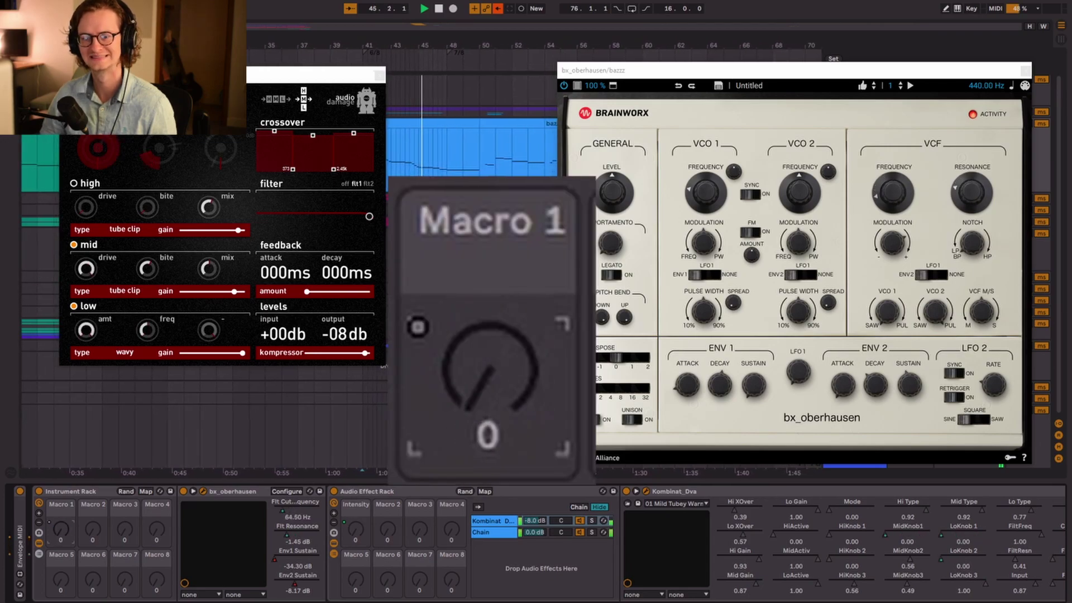
pyautogui.press('space')
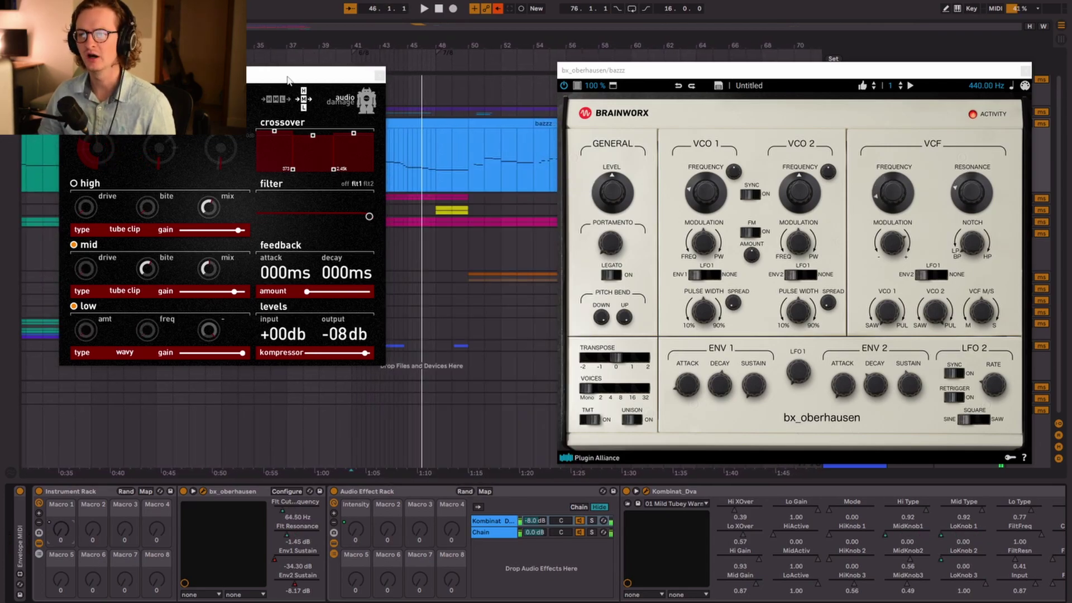
pyautogui.moveTo(287, 79); pyautogui.dragTo(514, 185)
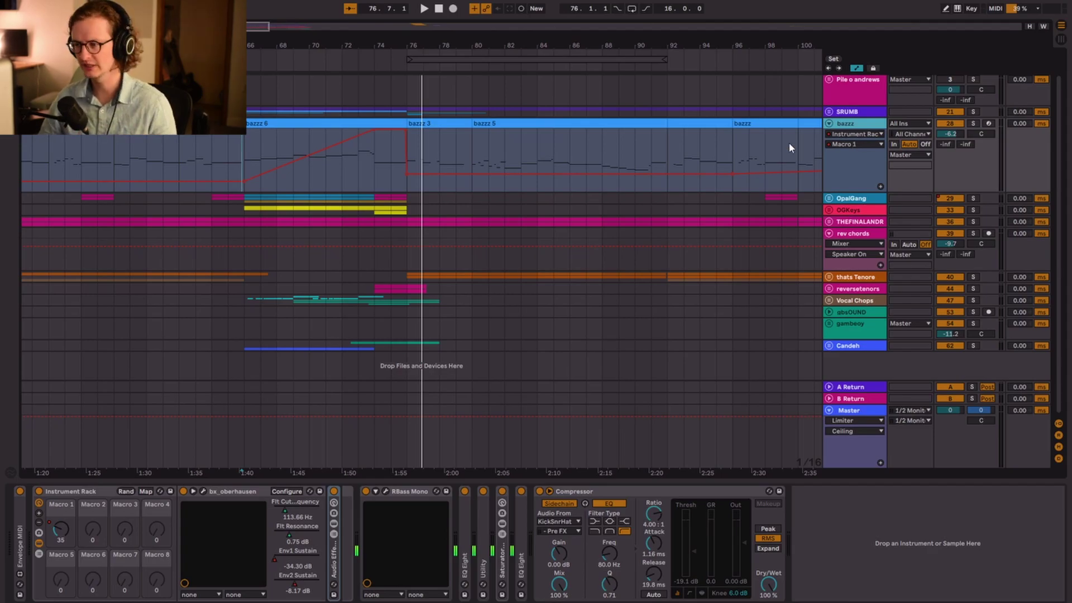
# Expand the THEFINALANDR group and audition the THE FINAL AN track from bar 76
pyautogui.click(838, 223)
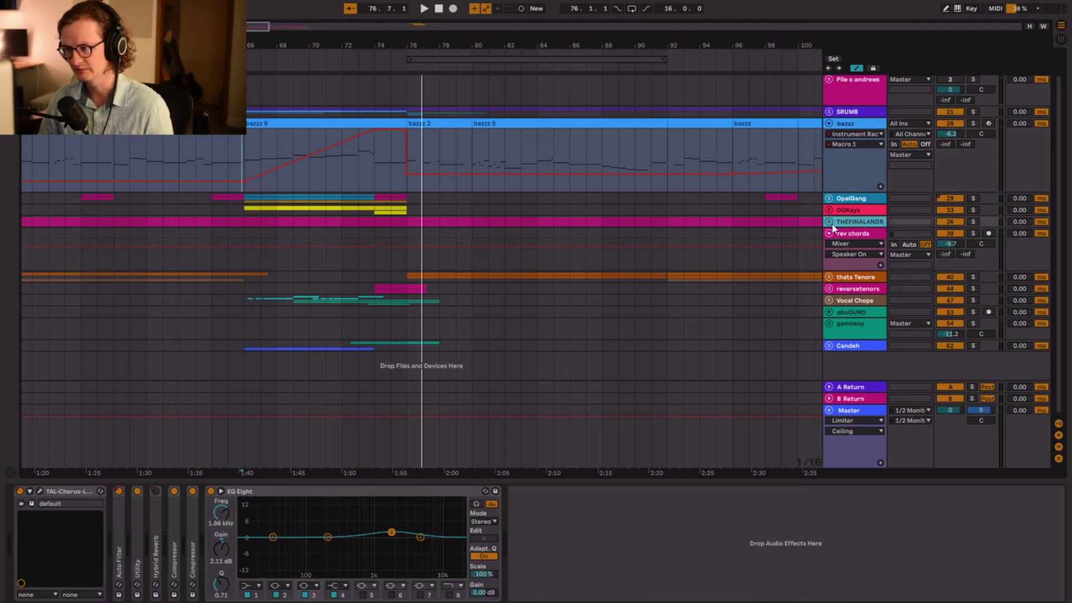
pyautogui.click(829, 222)
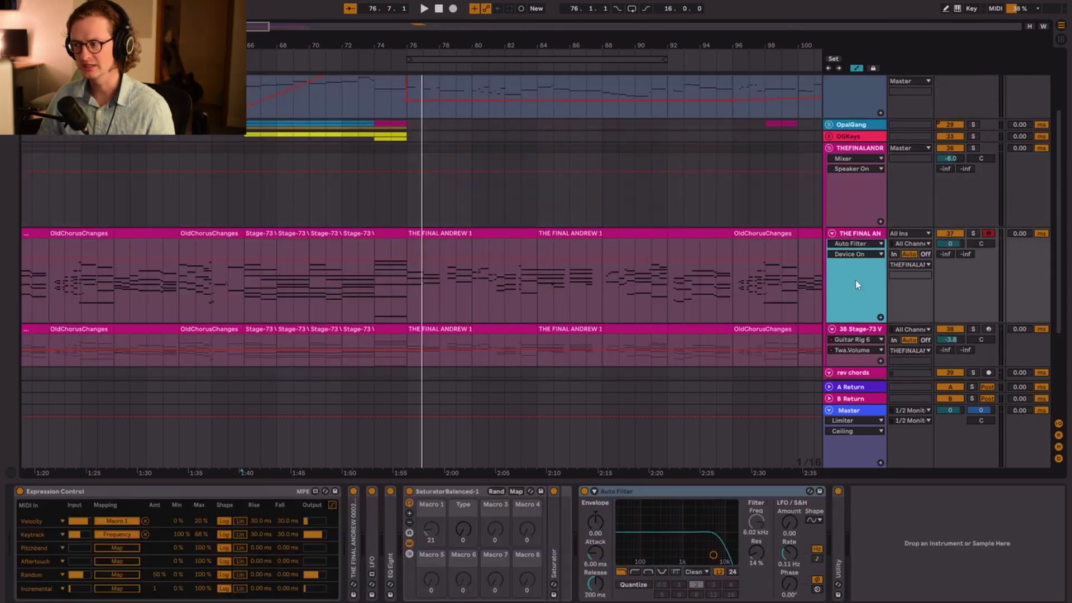
pyautogui.click(407, 290)
pyautogui.press('space')
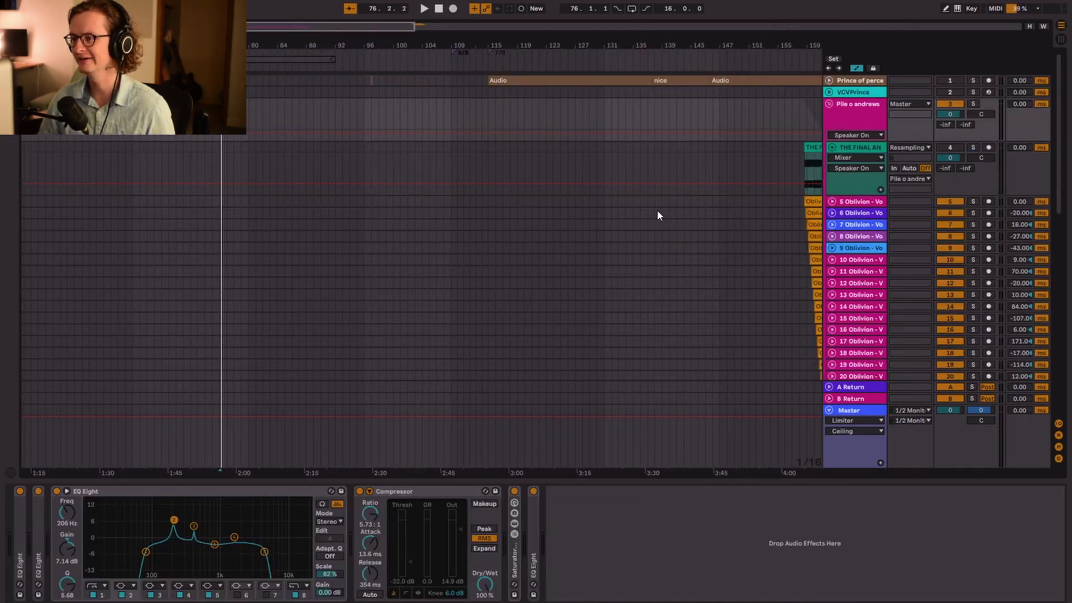
# Expand the first Oblivion vocal track and show the Pile o andrews group's effects, selecting the open EQ Eight
pyautogui.scroll(5, 551, 212)
pyautogui.doubleClick(852, 205)
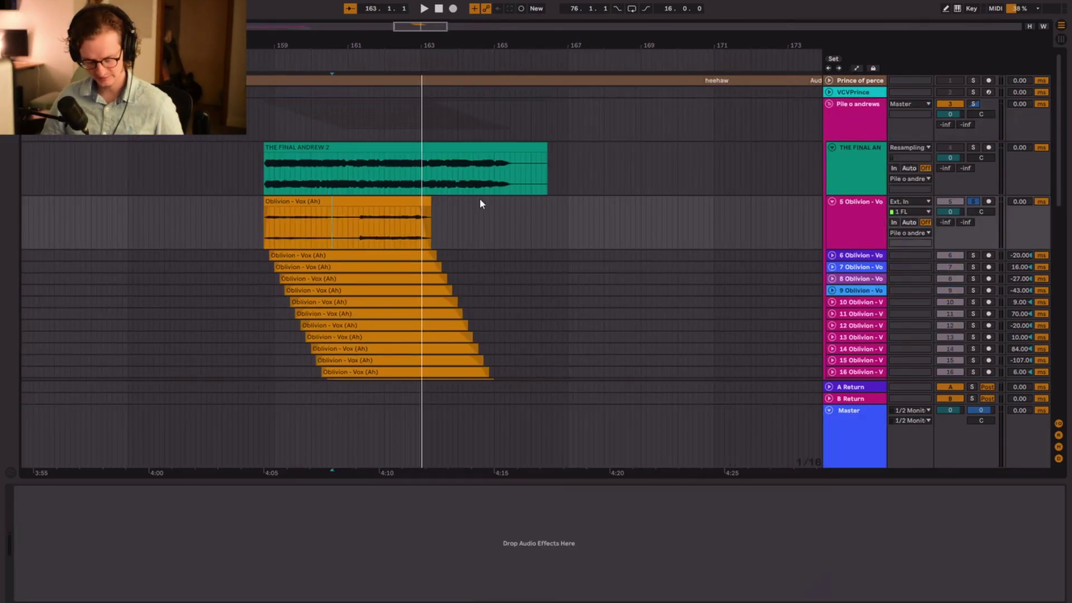
pyautogui.click(479, 202)
pyautogui.click(670, 235)
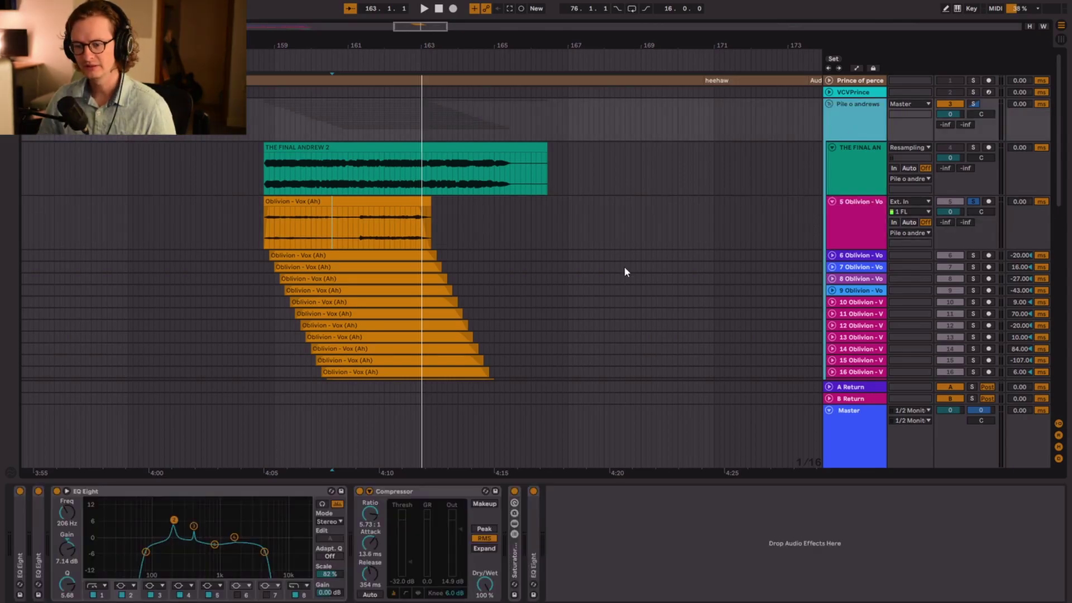
pyautogui.click(153, 489)
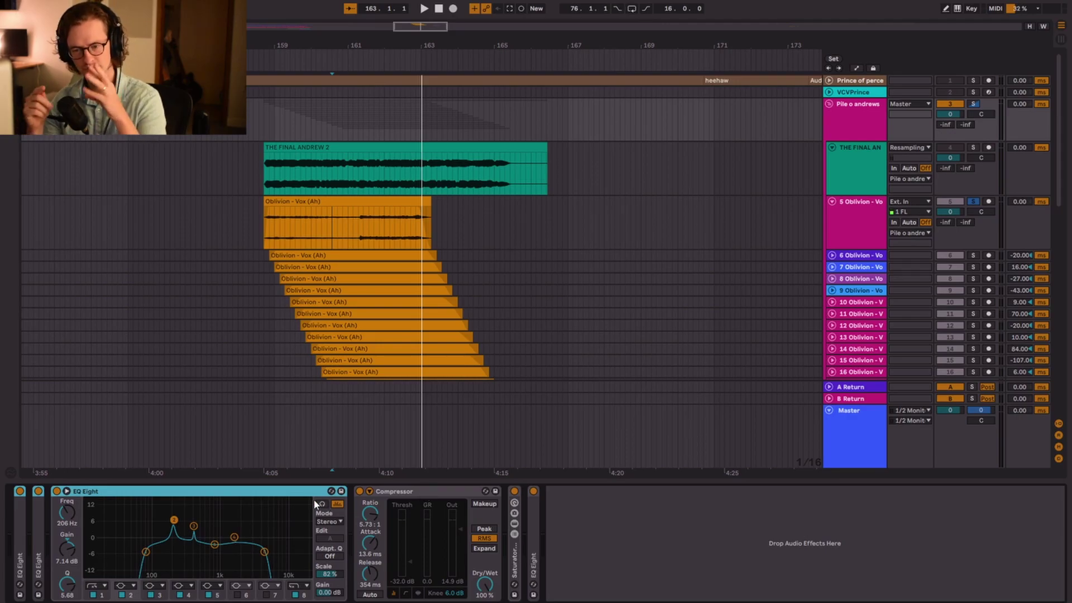
# Audition the layered Oblivion vocal clips from just before bar 159, looking over all the tracks in the stack
pyautogui.hscroll(-3, 435, 246)
pyautogui.click(346, 238)
pyautogui.press('space')
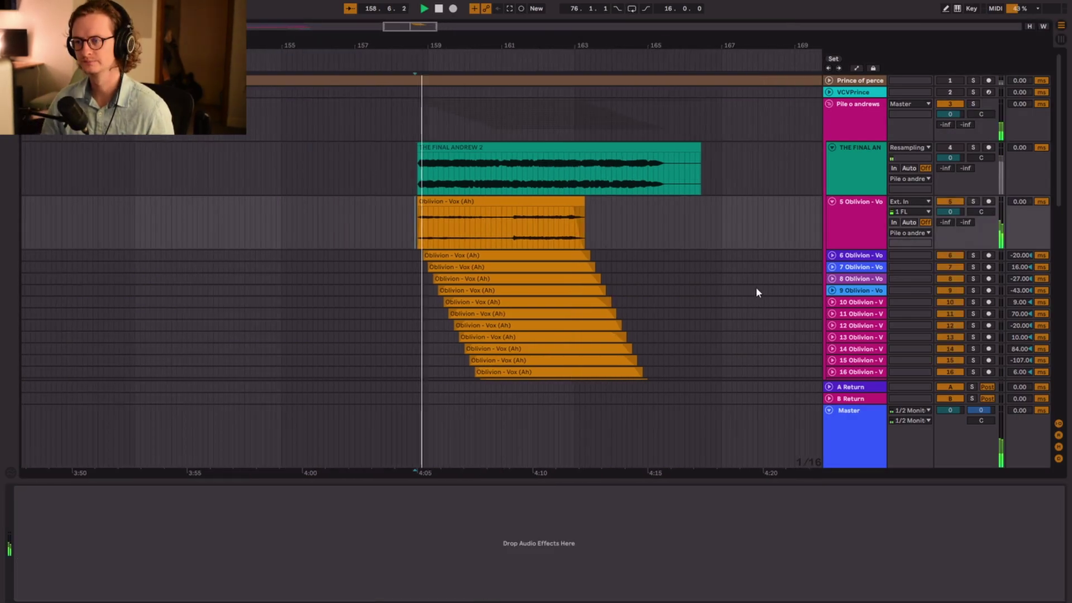
pyautogui.scroll(-3, 748, 307)
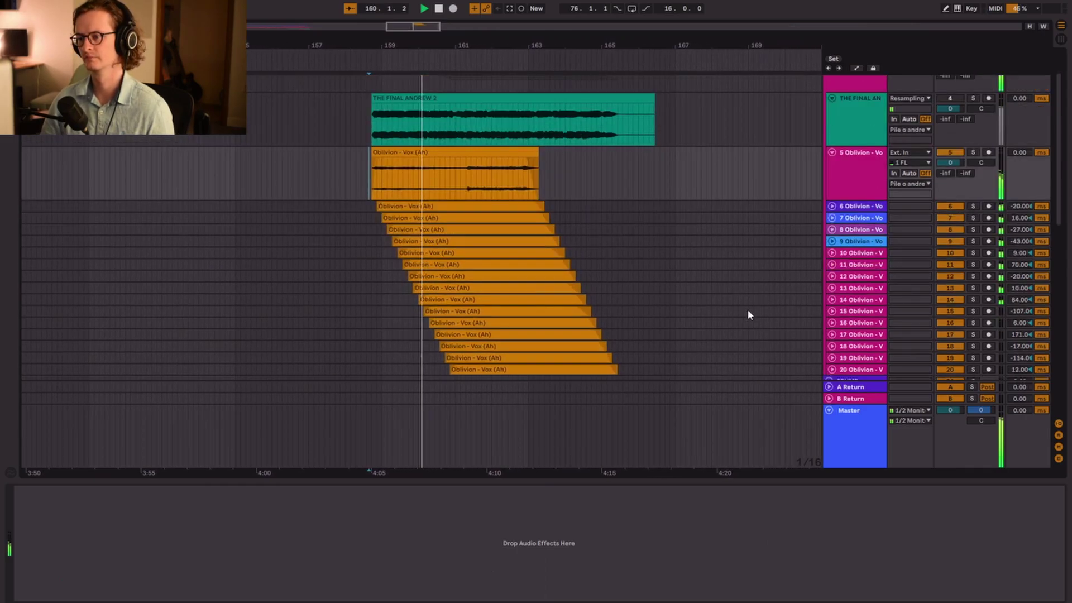
pyautogui.scroll(3, 760, 311)
pyautogui.scroll(-3, 761, 311)
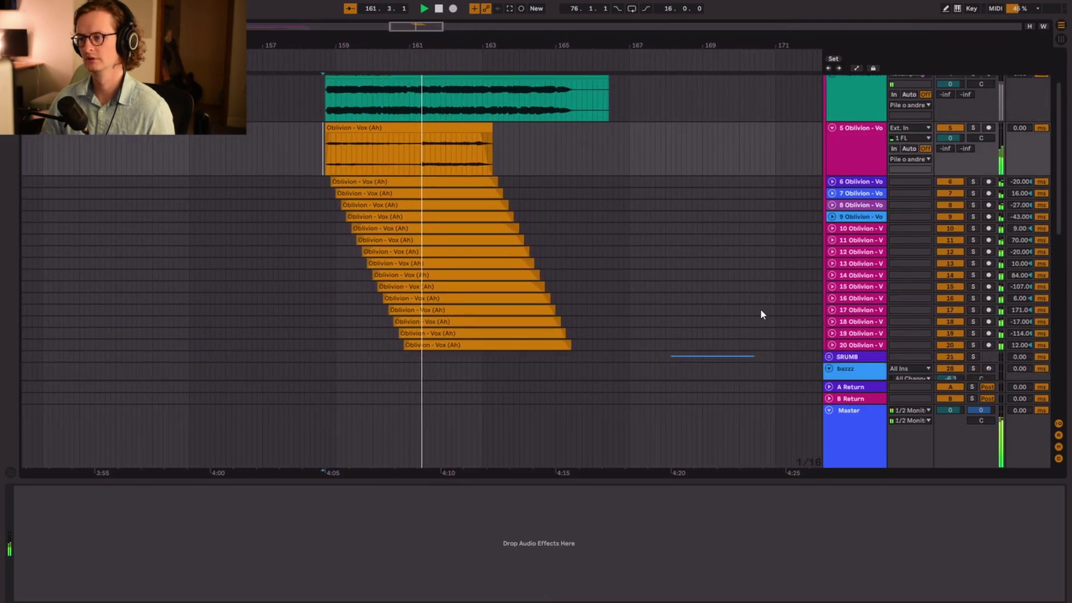
pyautogui.scroll(3, 760, 260)
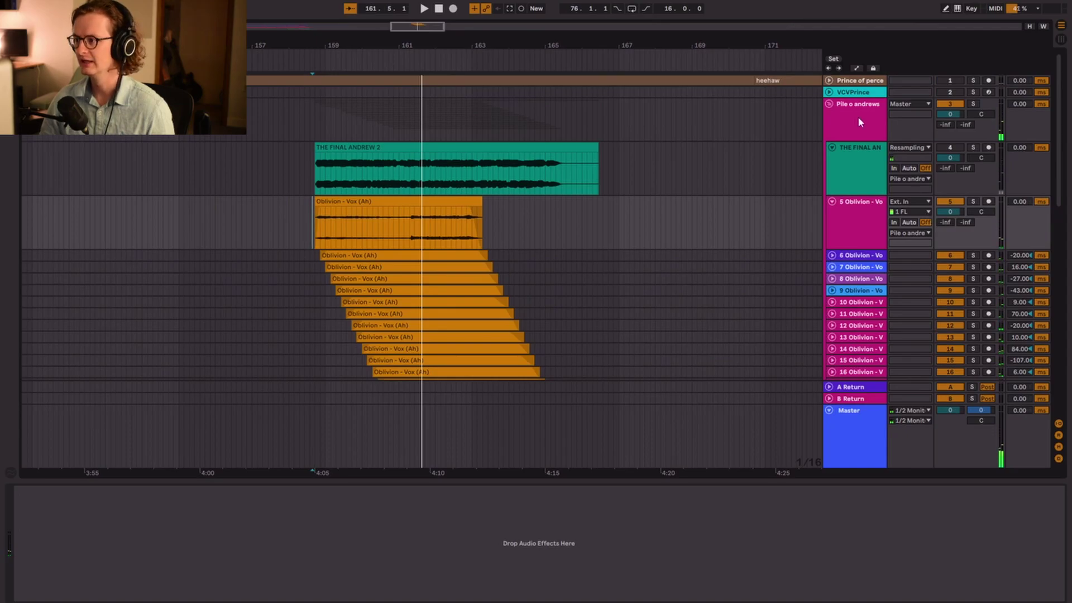
# Show the Pile o andrews group's device chain and audition the vocal layers through its EQ Eight and Compressor
pyautogui.click(435, 454)
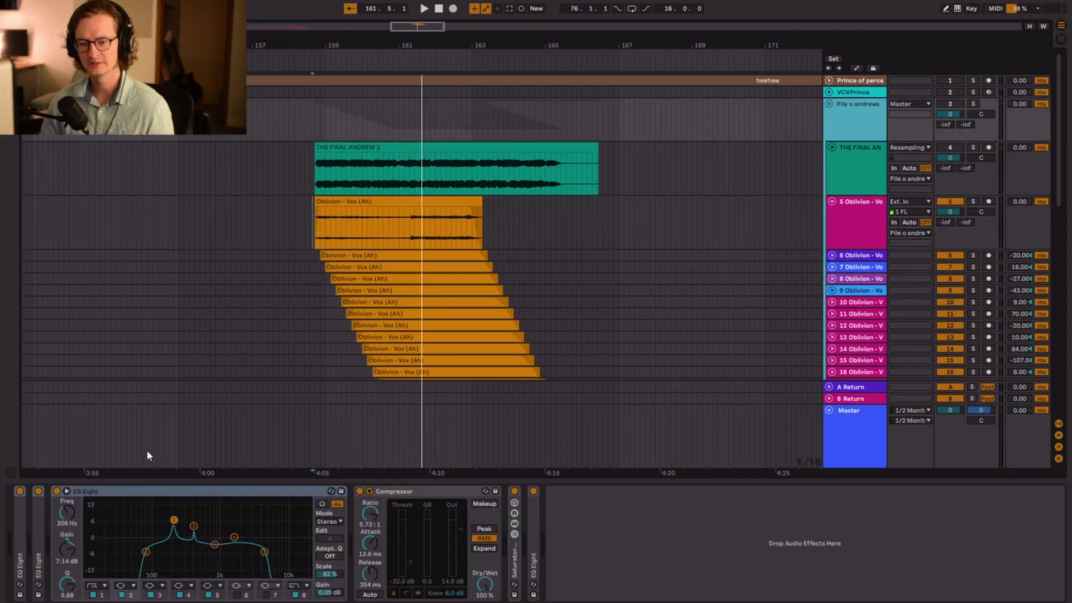
pyautogui.press('space')
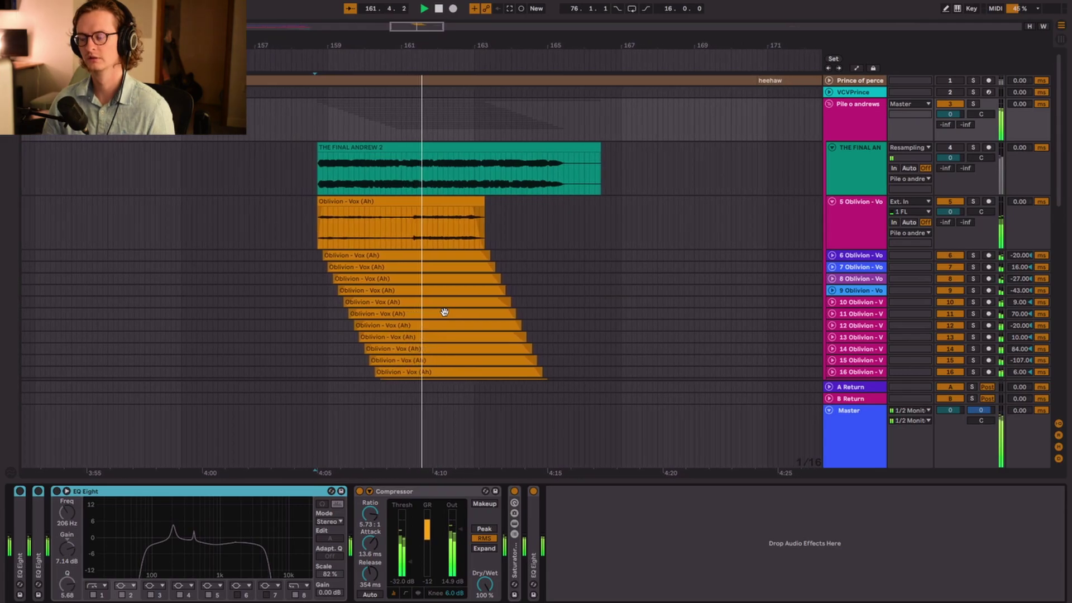
pyautogui.press('space')
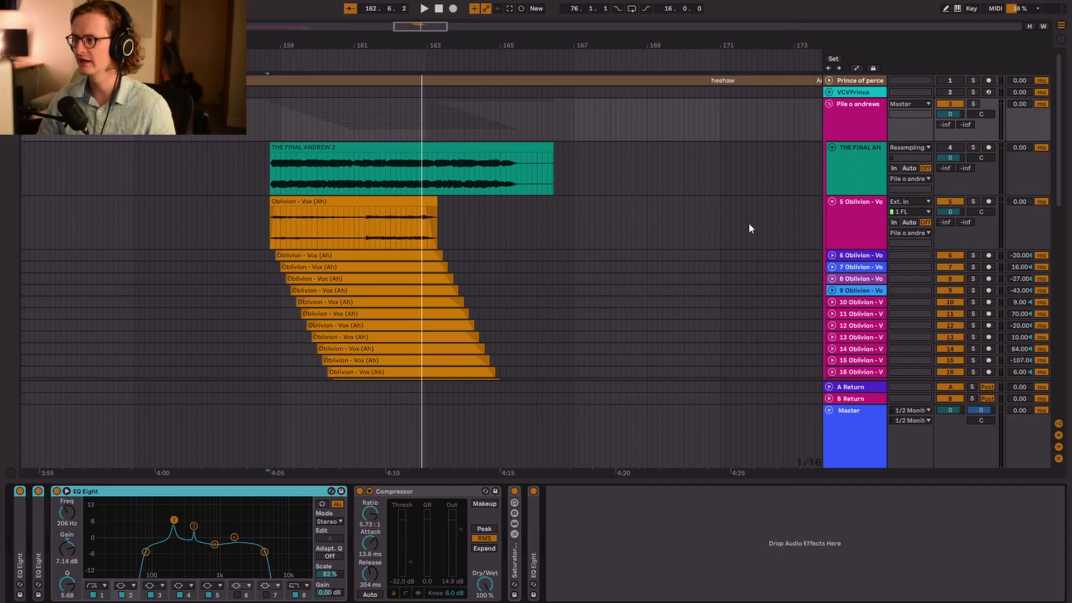
# Fold the Pile o andrews group and audition the THE FINAL AN track from around bar 41
pyautogui.click(862, 115)
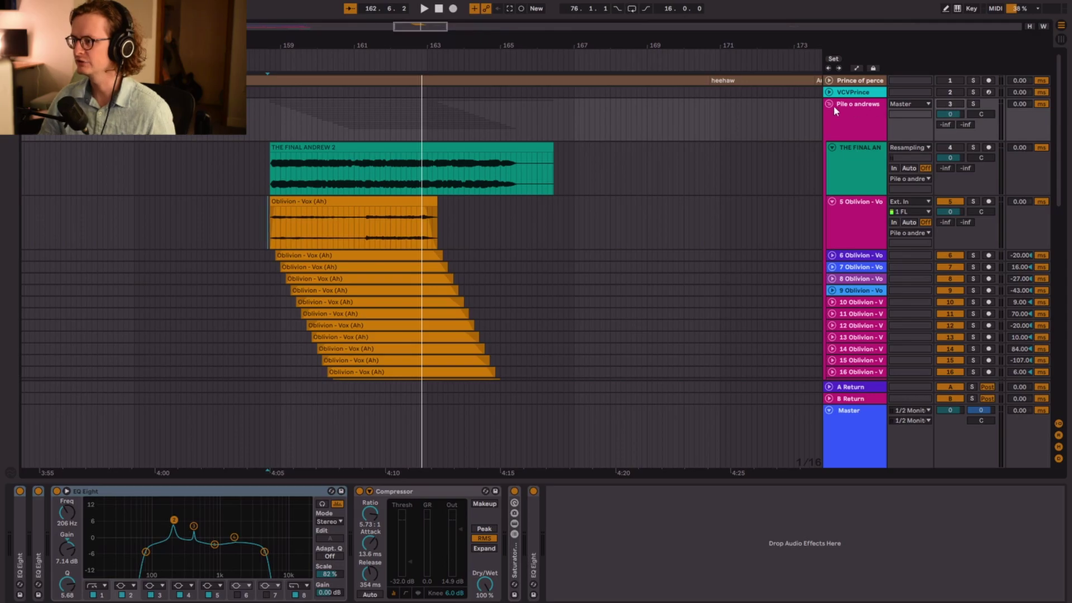
pyautogui.click(829, 104)
pyautogui.scroll(-10, 501, 256)
pyautogui.hscroll(-5, 480, 394)
pyautogui.click(402, 271)
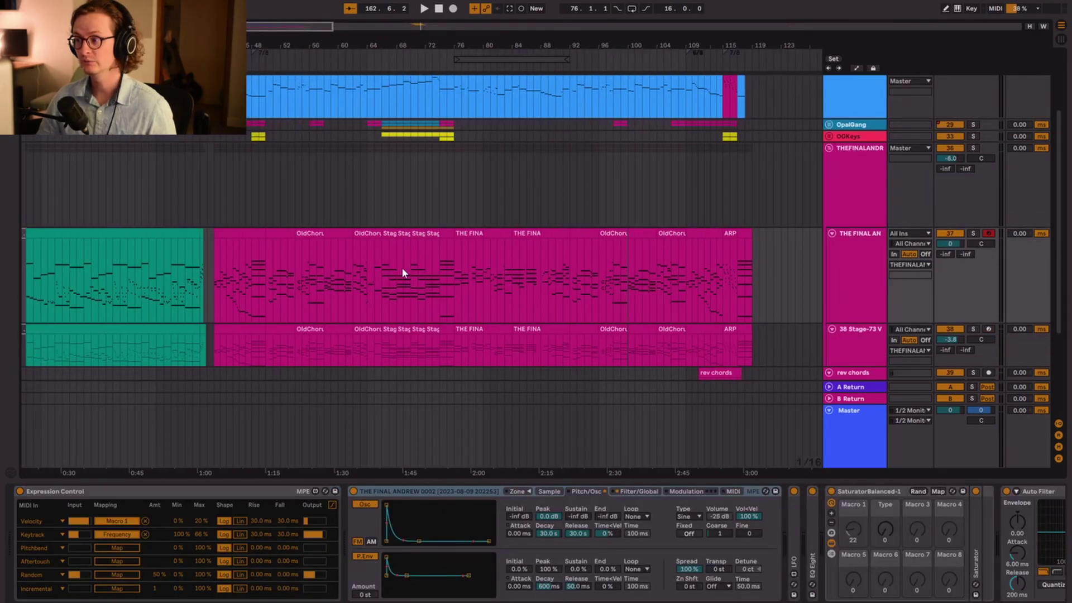
pyautogui.click(206, 279)
pyautogui.press('space')
pyautogui.hscroll(-4, 313, 301)
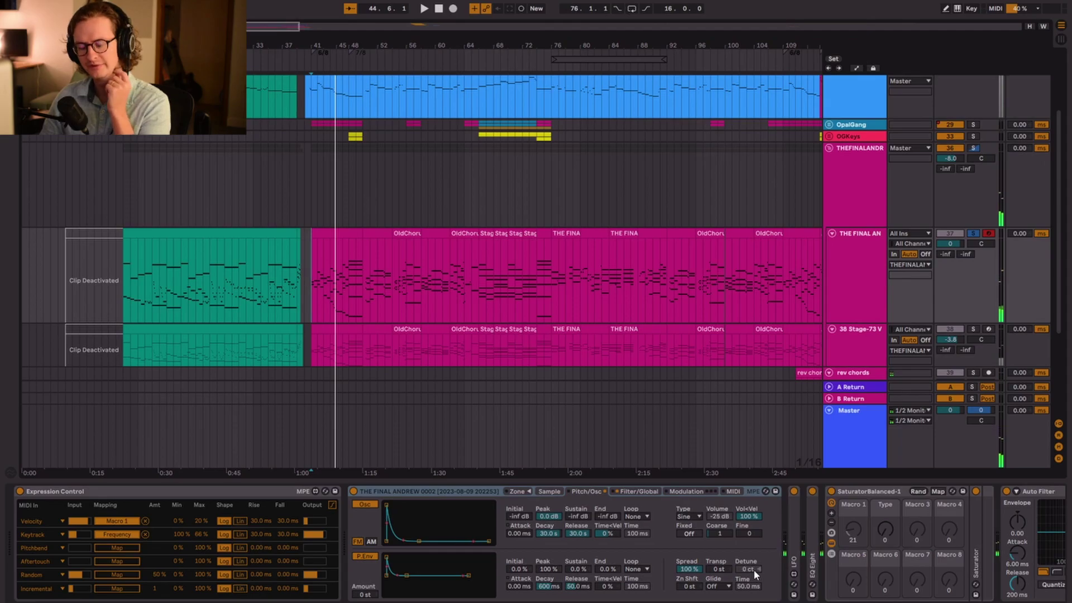
# Unfold the LFO device on the THE FINAL AN track and select its Expression Control
pyautogui.doubleClick(794, 561)
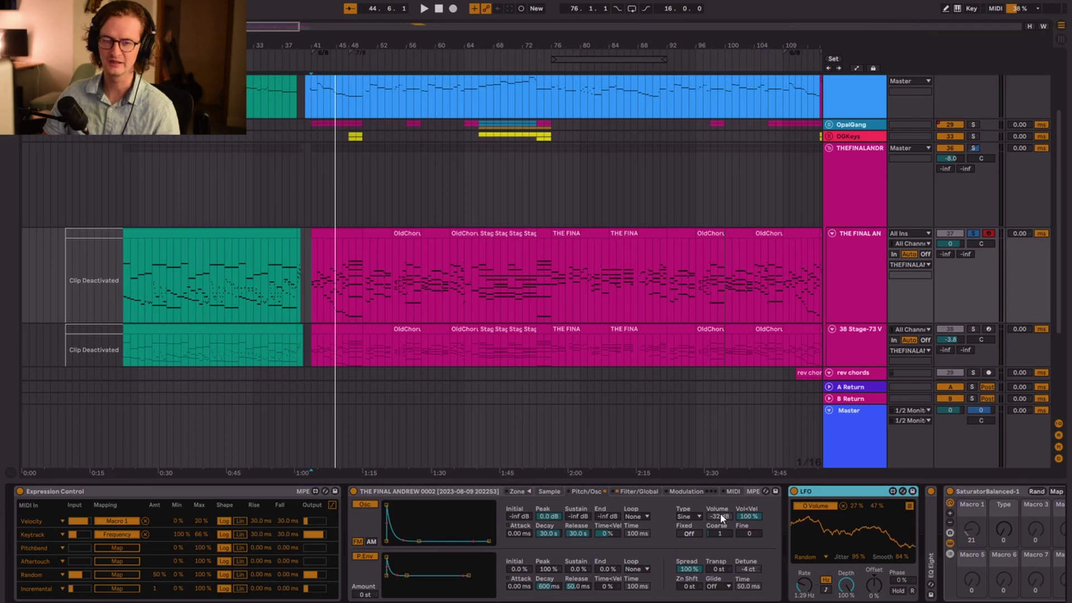
pyautogui.click(149, 492)
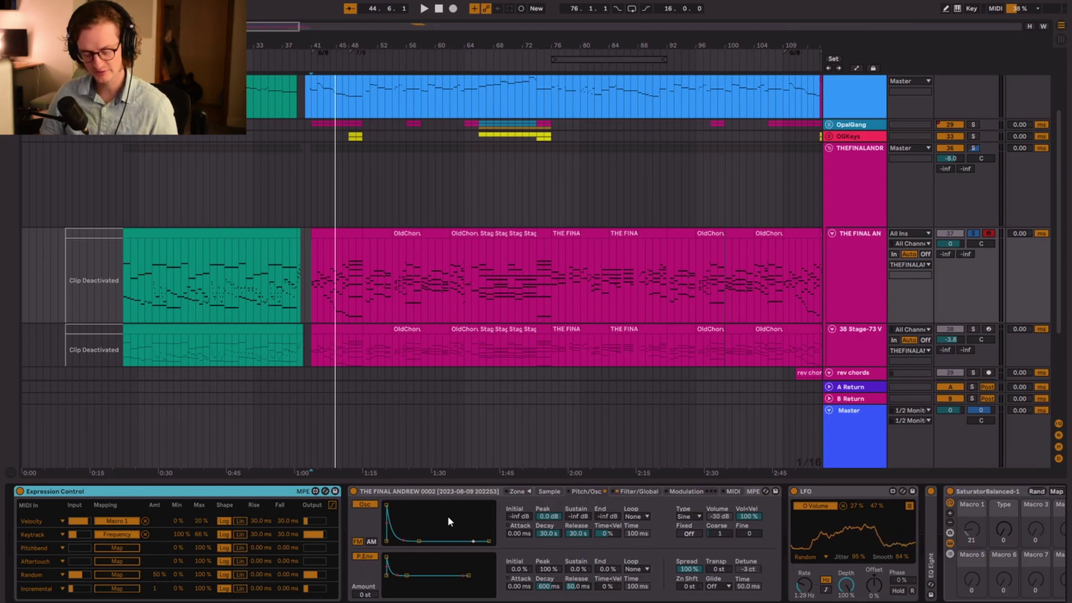
# Bypass and re-enable the Auto Filter on THE FINAL AN while playing the instrument to compare the sound
pyautogui.hscroll(10, 450, 503)
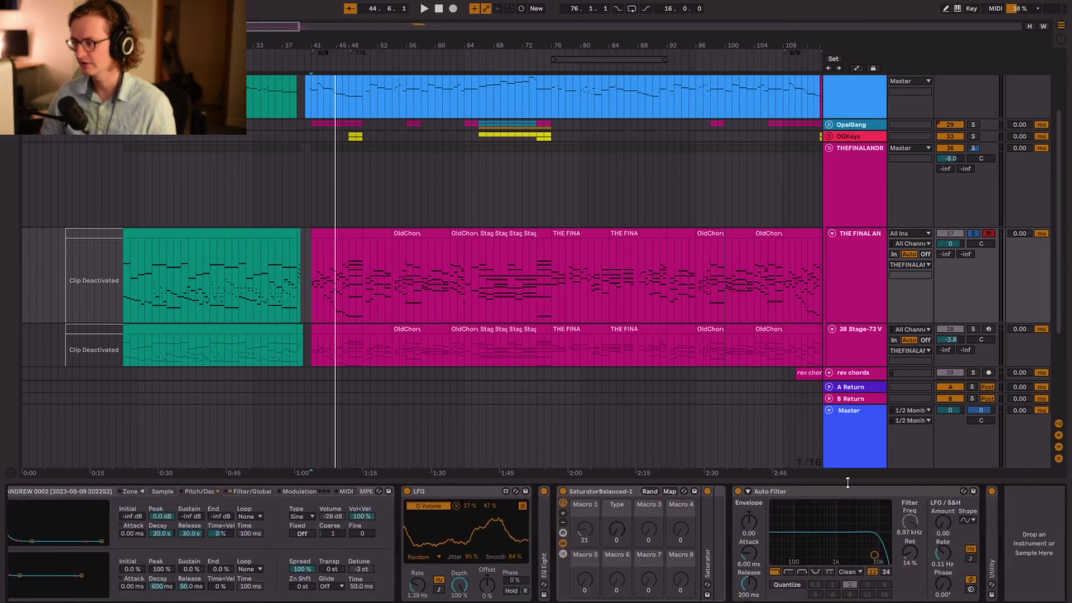
pyautogui.click(852, 492)
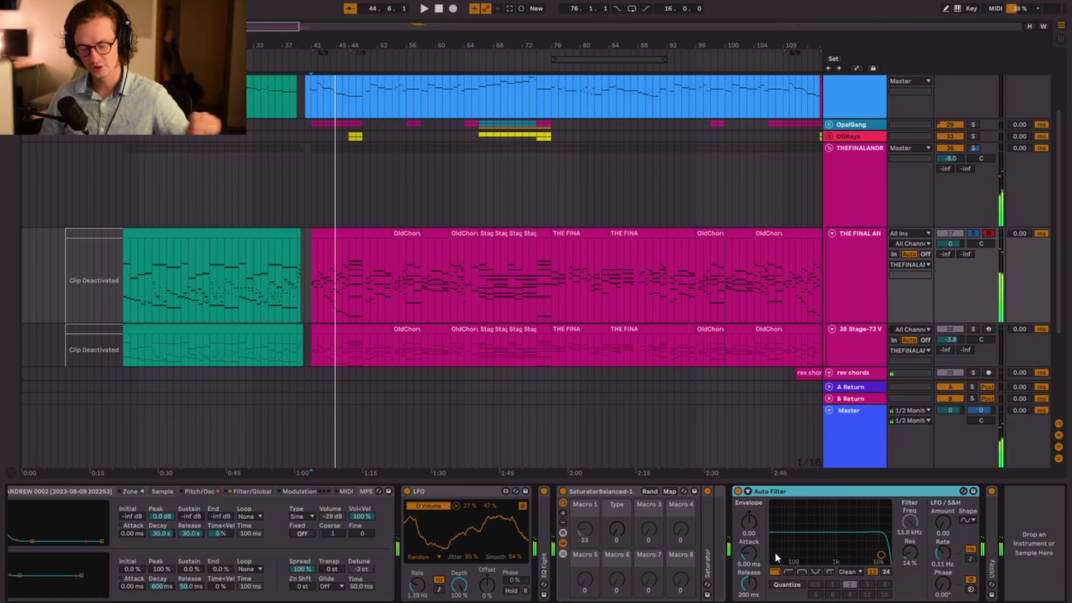
pyautogui.click(737, 491)
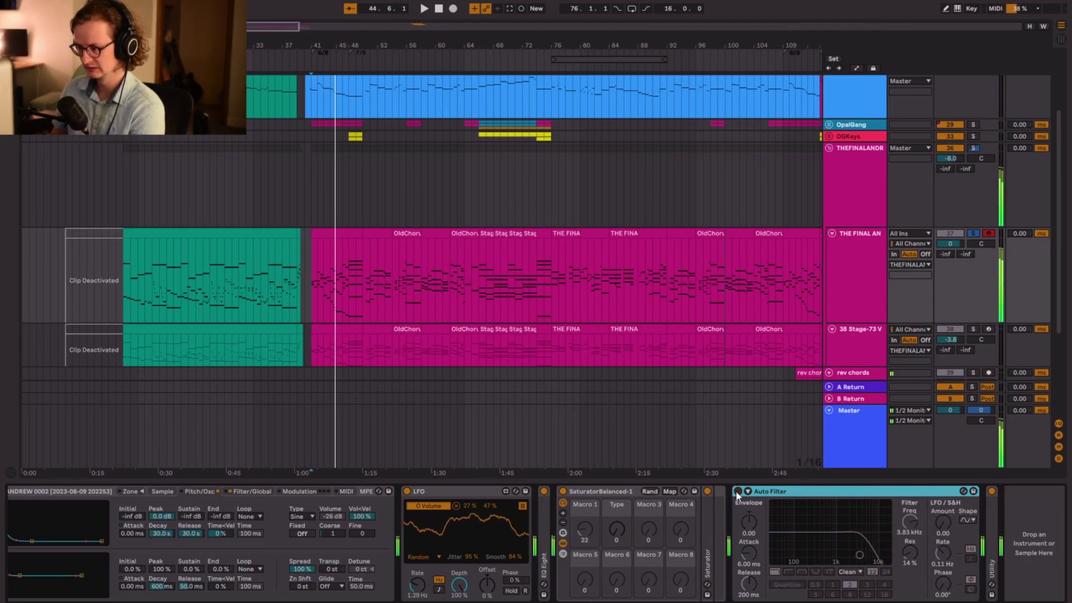
pyautogui.click(737, 492)
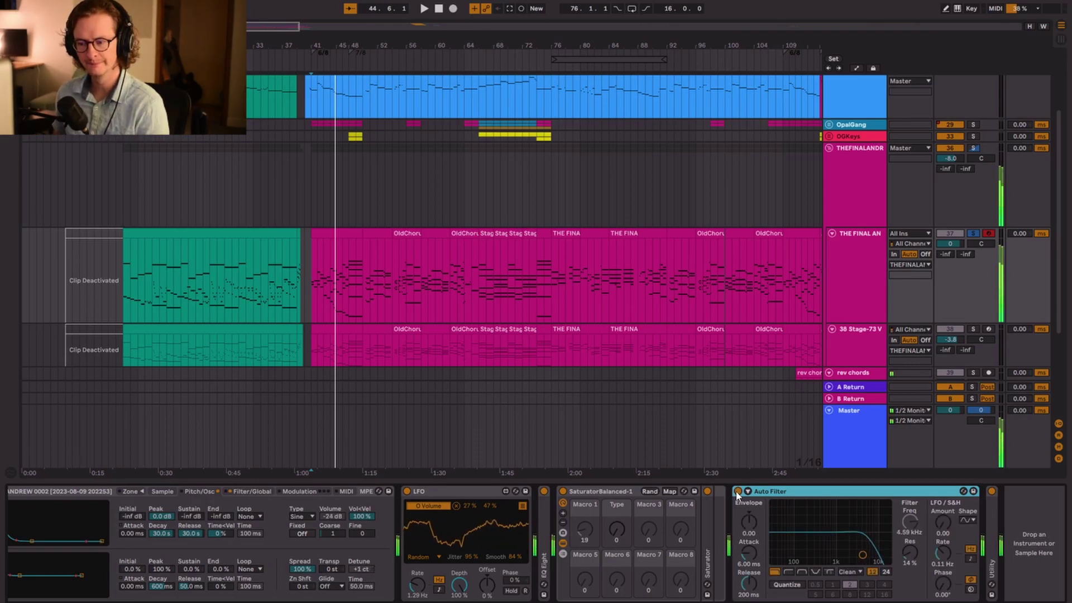
# Review the THE FINAL AN device chain and fold the THE FINAL ANDREW 0002 sampler
pyautogui.scroll(10, 202, 561)
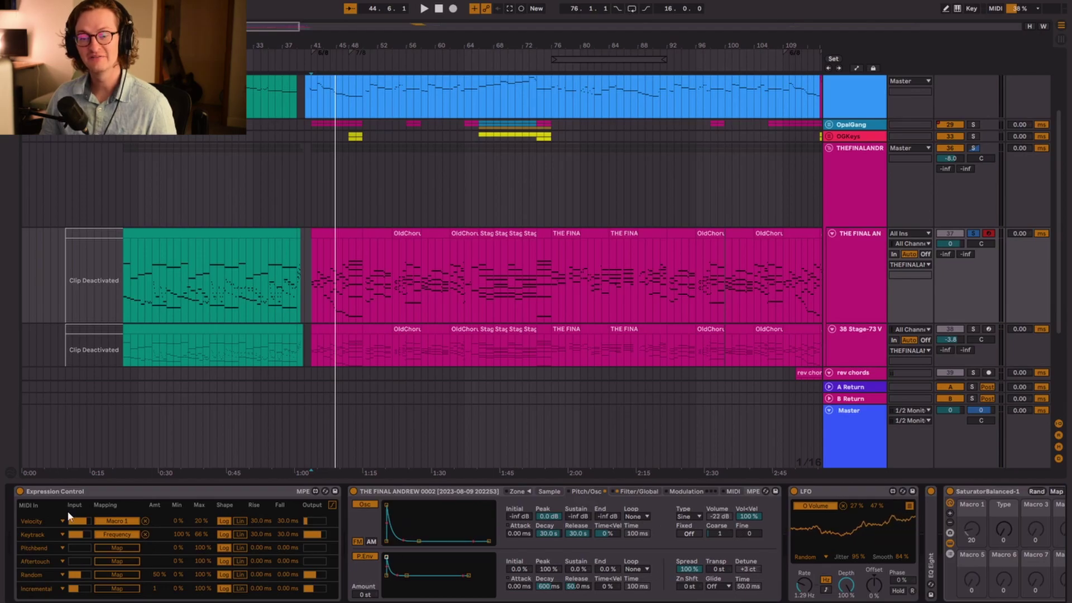
pyautogui.scroll(-4, 507, 490)
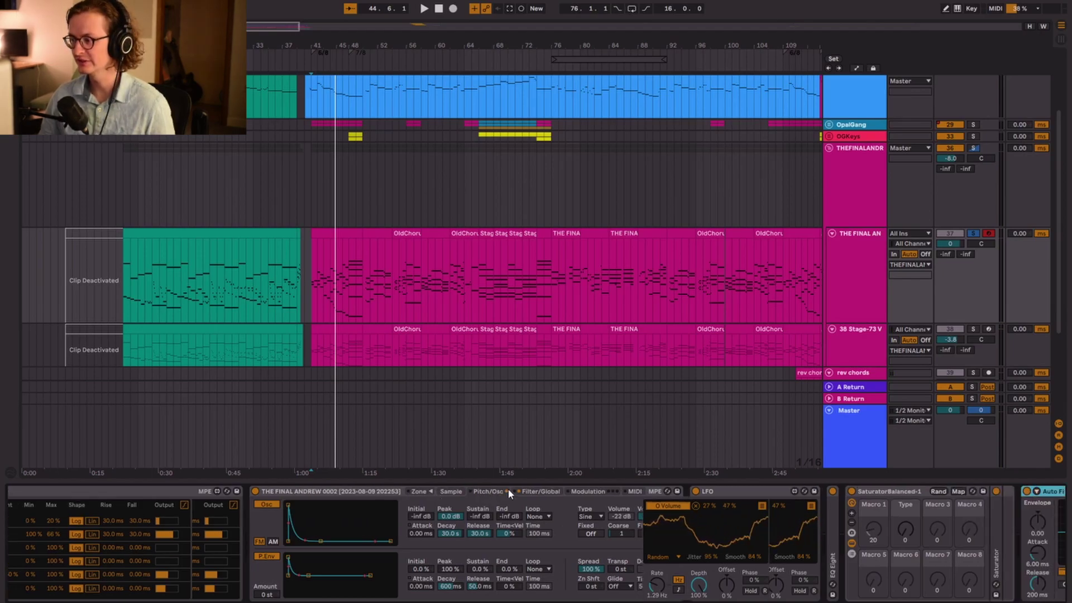
pyautogui.scroll(-5, 508, 488)
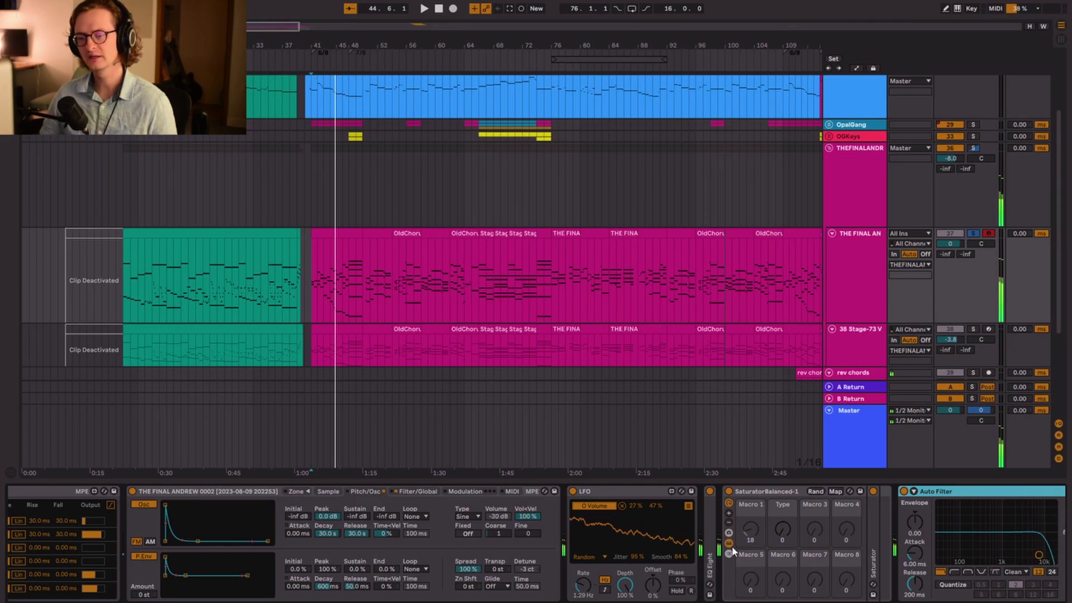
pyautogui.doubleClick(212, 491)
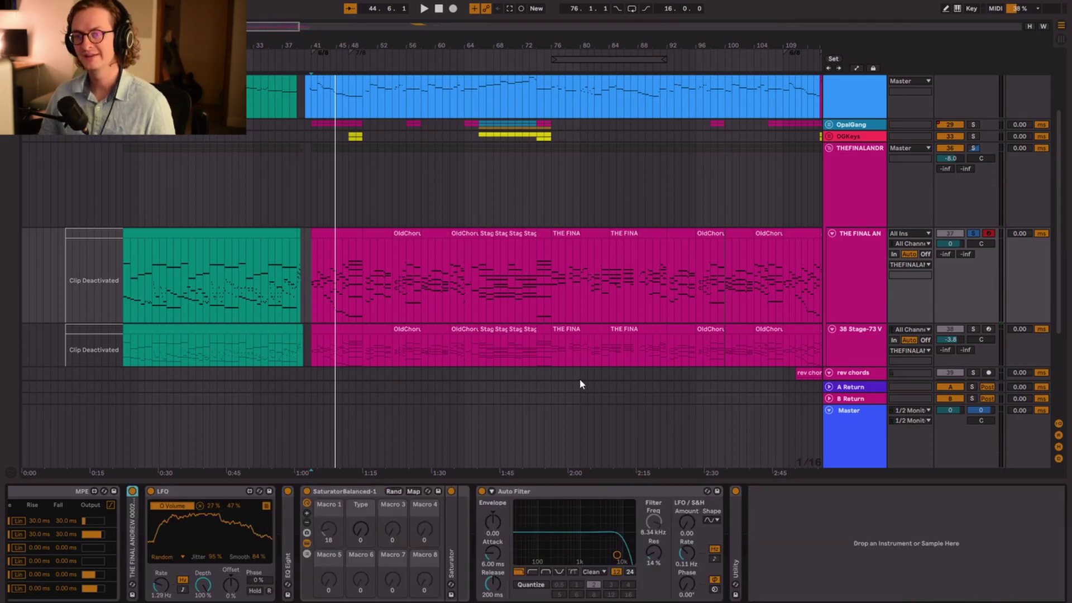
# Show the 38 Stage-73 V track's Guitar Rig 6 window, reposition it over the arrangement and audition the track from bar 41
pyautogui.click(864, 332)
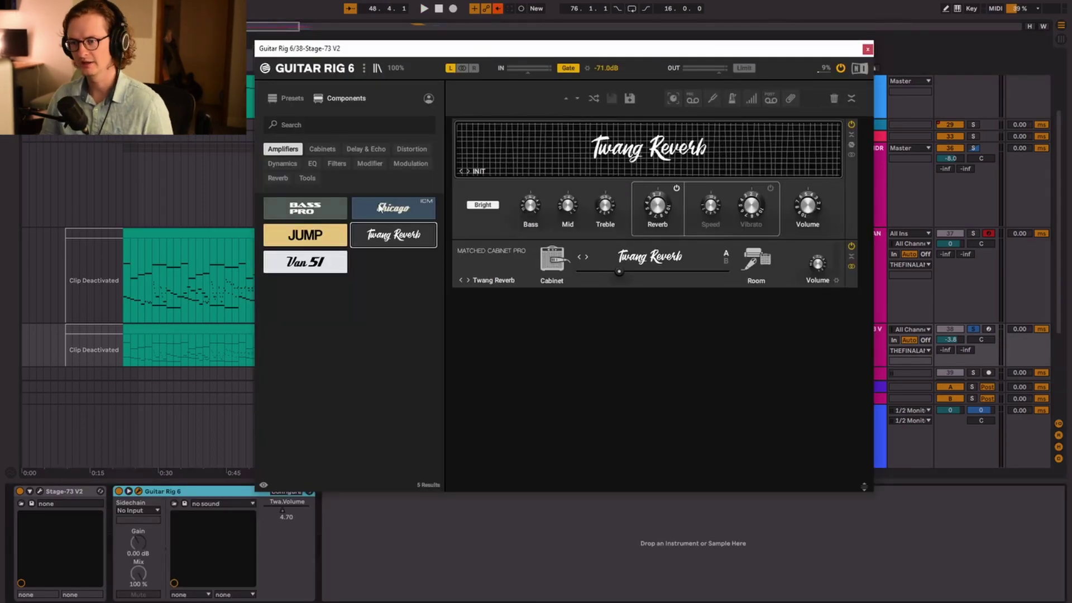
pyautogui.moveTo(365, 48); pyautogui.dragTo(401, 56)
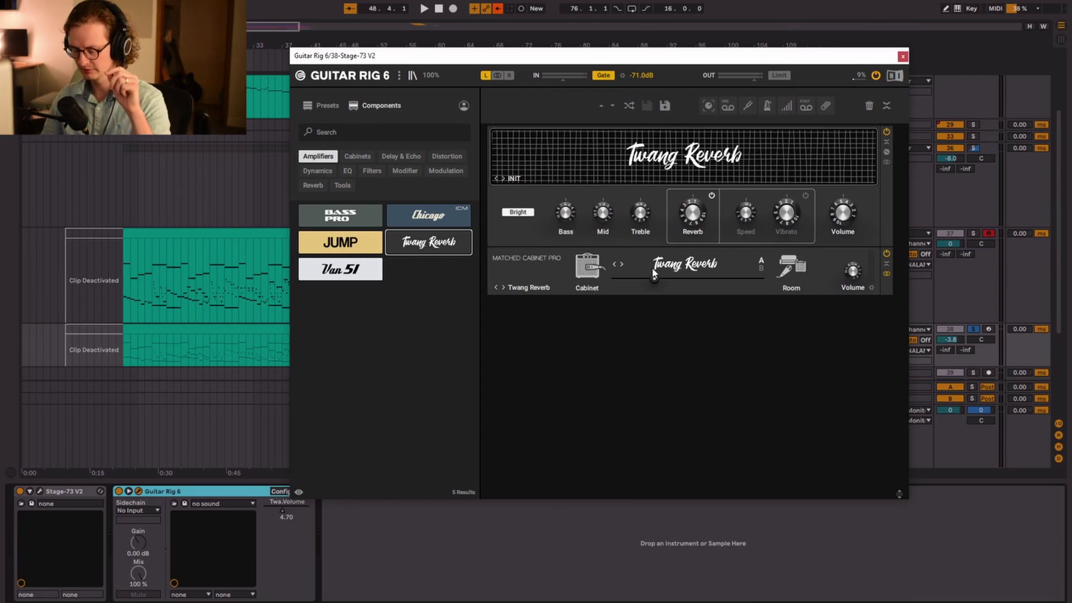
pyautogui.moveTo(599, 60); pyautogui.dragTo(466, 68)
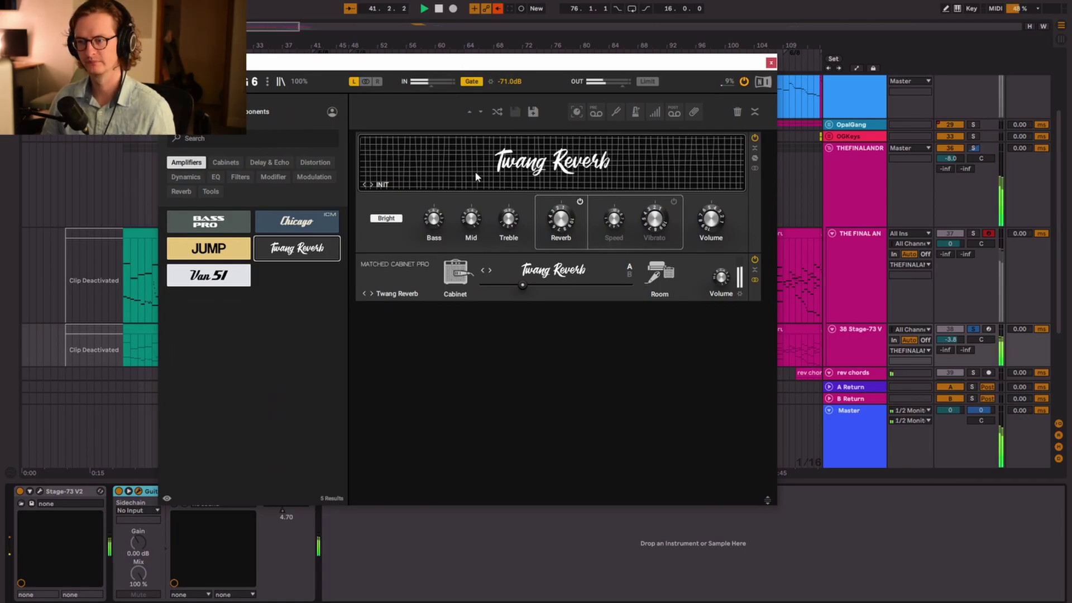
pyautogui.moveTo(433, 67); pyautogui.dragTo(475, 70)
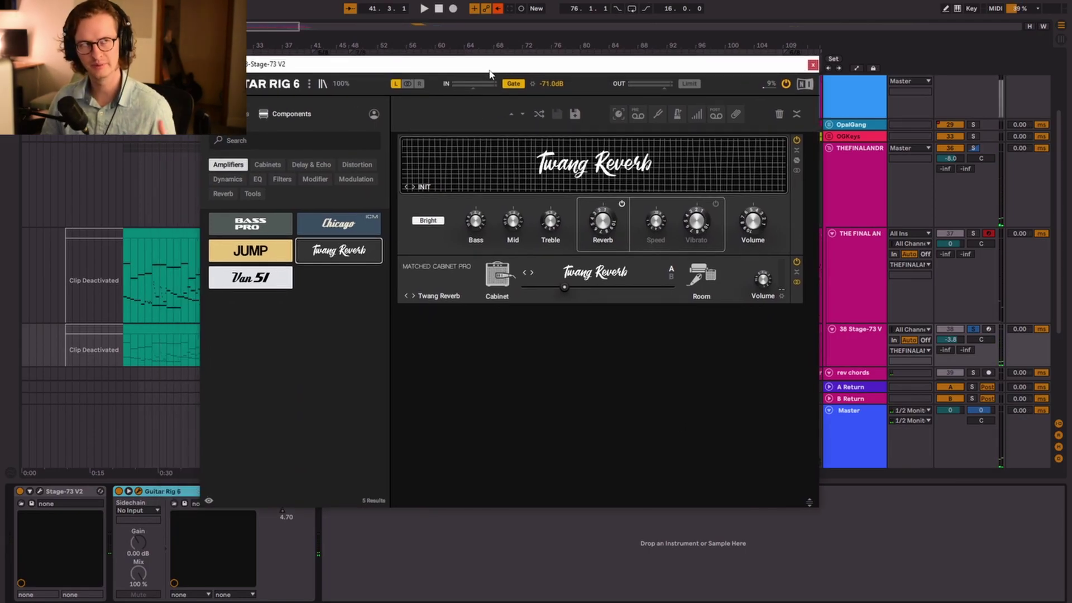
pyautogui.press('space')
pyautogui.moveTo(455, 69); pyautogui.dragTo(483, 169)
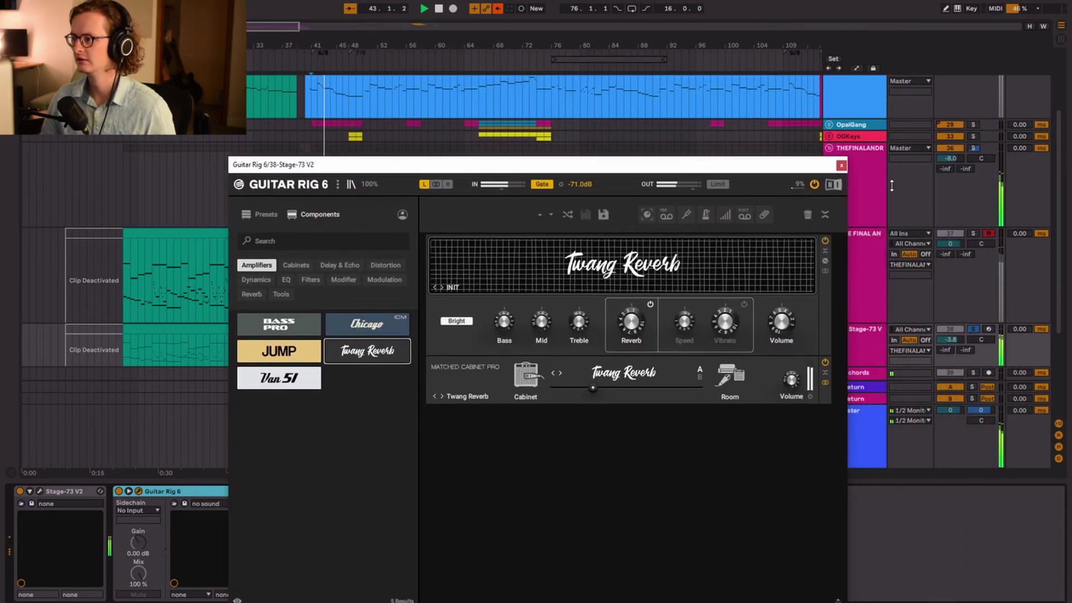
# Audition the OpalGang group's ARP clips from bar 48 with the 30 Vital track selected, and show the group's effects
pyautogui.click(866, 163)
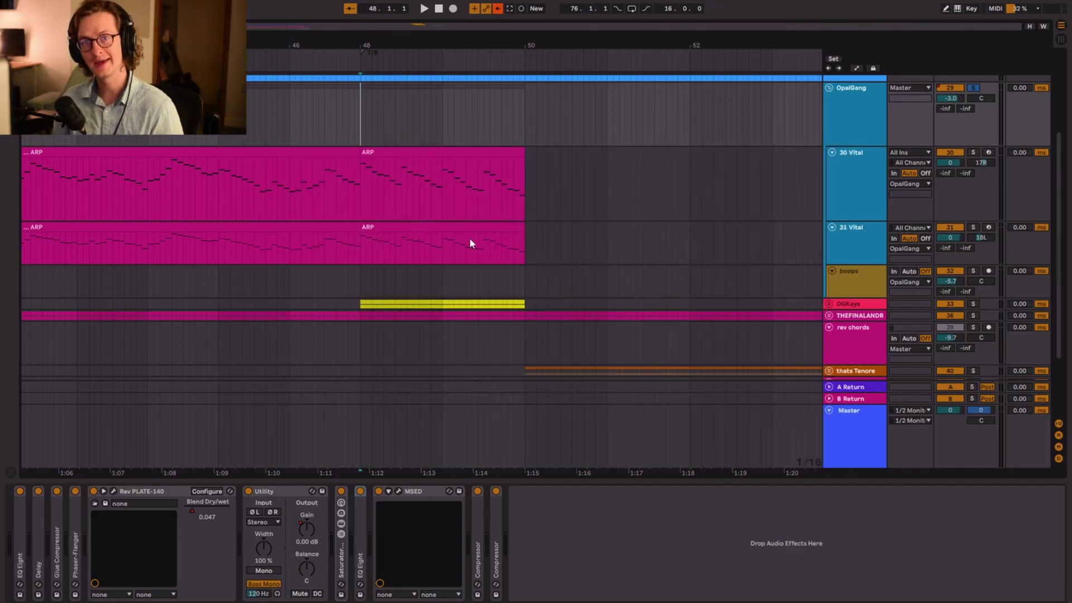
pyautogui.click(863, 189)
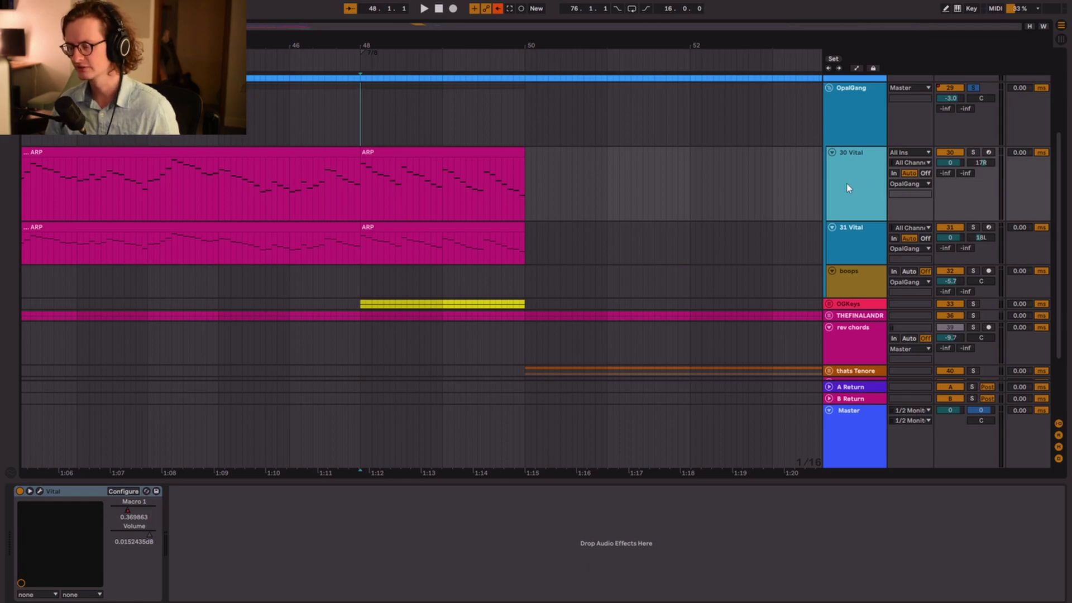
pyautogui.press('space')
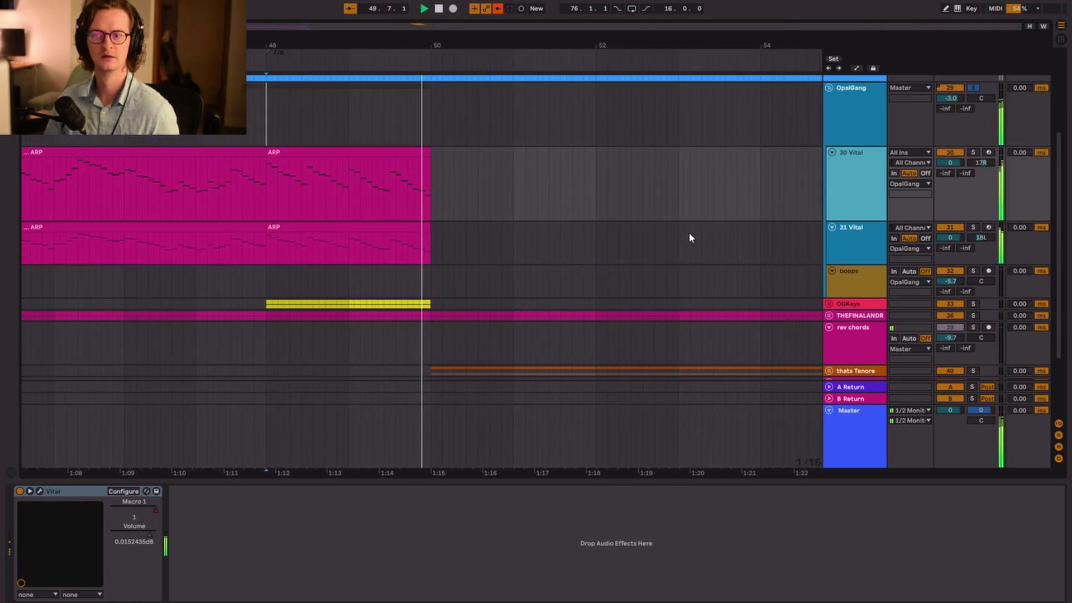
pyautogui.press('space')
pyautogui.click(854, 124)
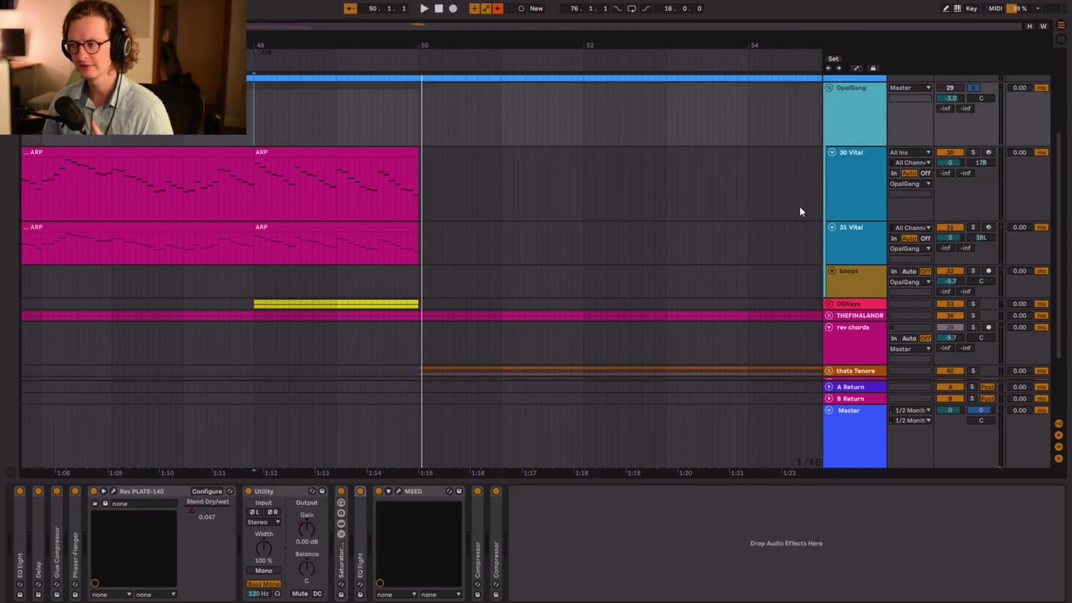
# Open the 30 Vital track's Vital synth window and audition the ARP part while examining its modulation
pyautogui.click(844, 185)
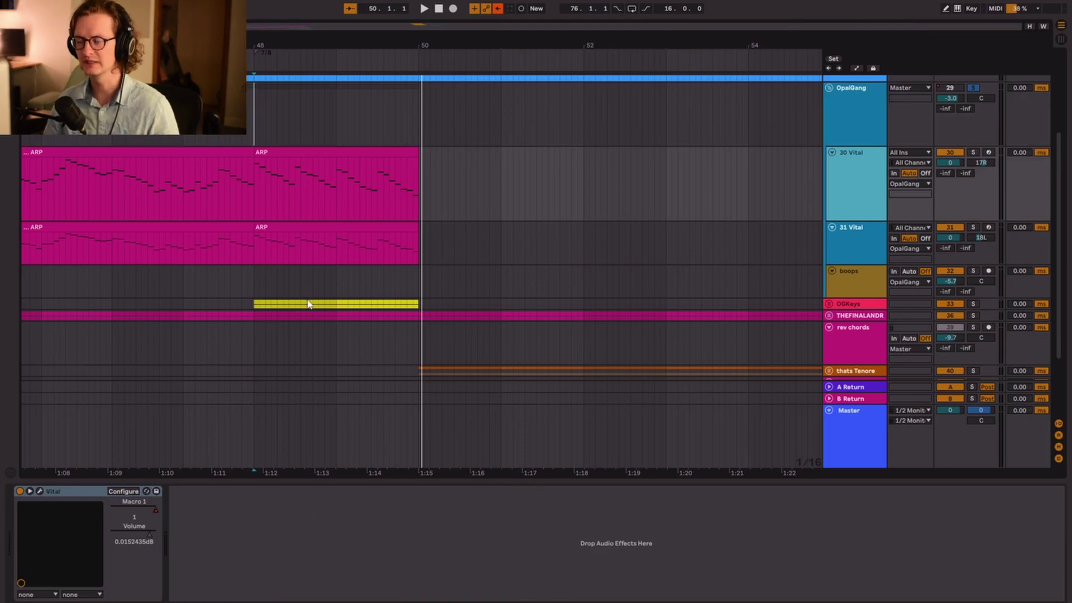
pyautogui.press('super+alt+p')
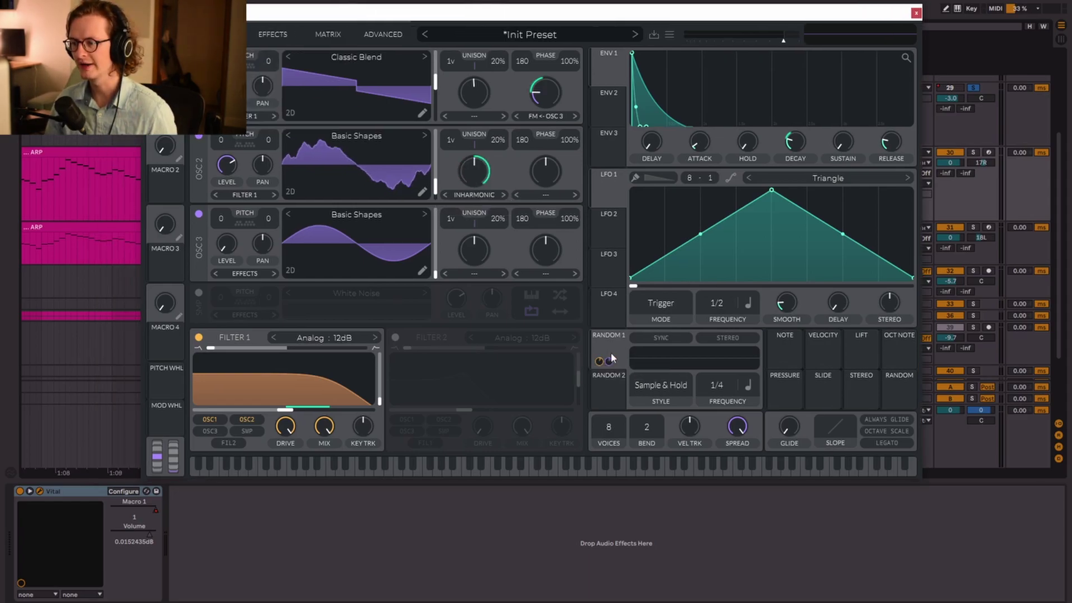
pyautogui.moveTo(489, 12); pyautogui.dragTo(468, 20)
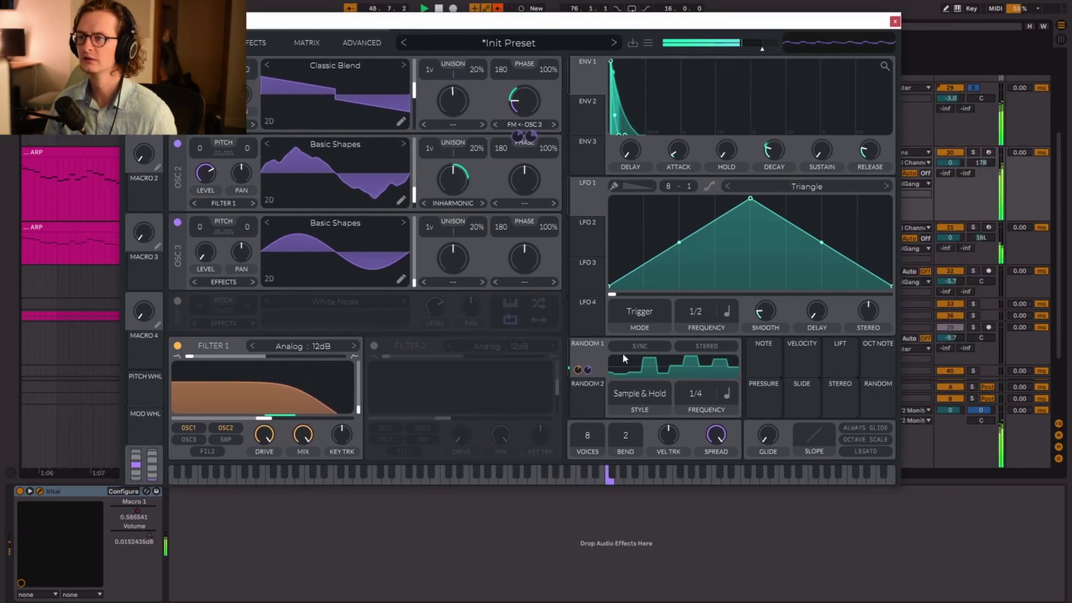
pyautogui.press('space')
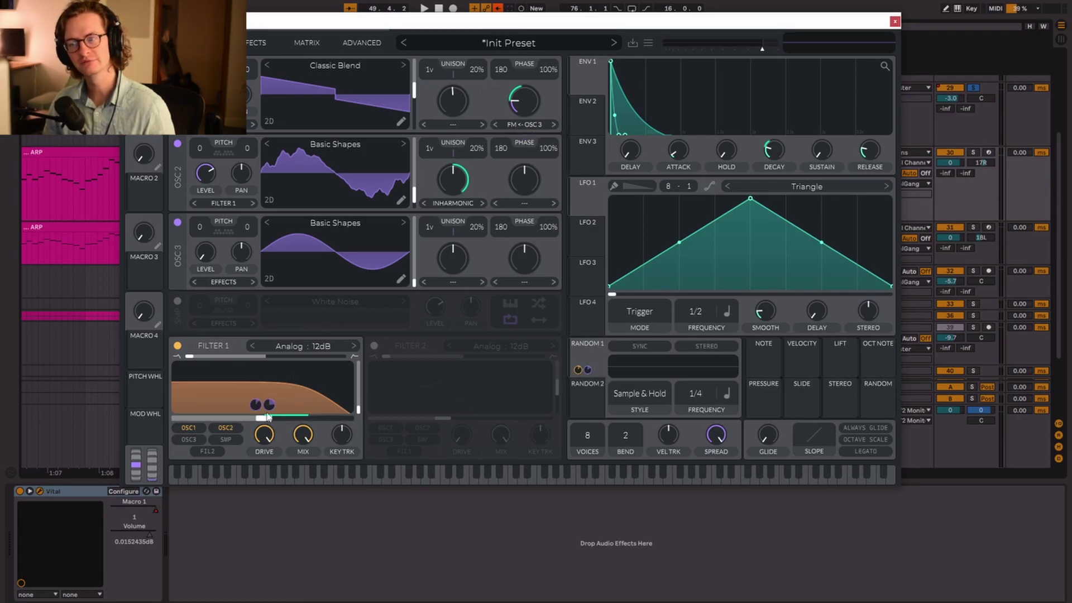
pyautogui.moveTo(519, 141)
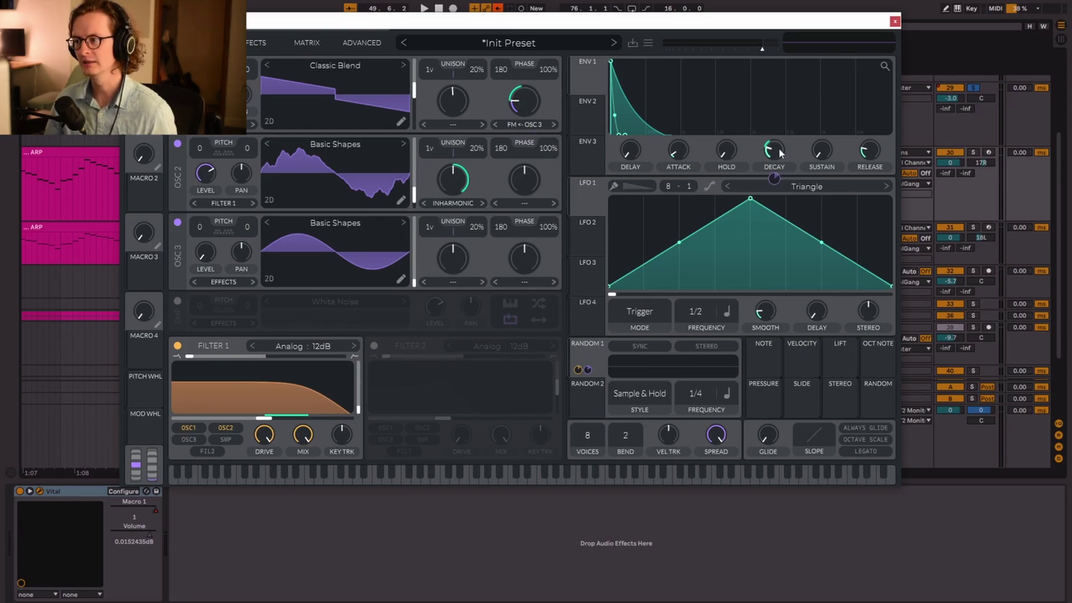
# Move the Vital window lower so the whole synth and its STINK macro are visible, and audition the part again
pyautogui.moveTo(338, 26); pyautogui.dragTo(427, 171)
pyautogui.moveTo(311, 174)
pyautogui.mouseDown()
pyautogui.moveTo(301, 162)
pyautogui.moveTo(301, 177)
pyautogui.mouseUp()
pyautogui.click(333, 119)
pyautogui.click(859, 192)
pyautogui.press('space')
pyautogui.moveTo(579, 162); pyautogui.dragTo(586, 130)
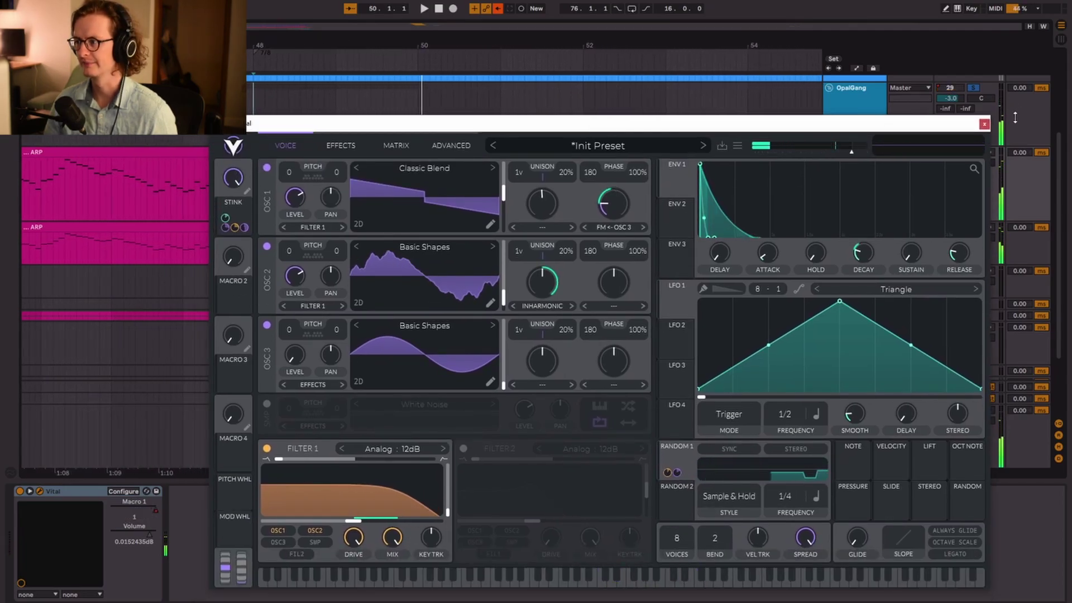
# Select the 31 Vital track, audition its ARP part and examine the oscillator and filter modulation in its Vital synth window
pyautogui.click(837, 232)
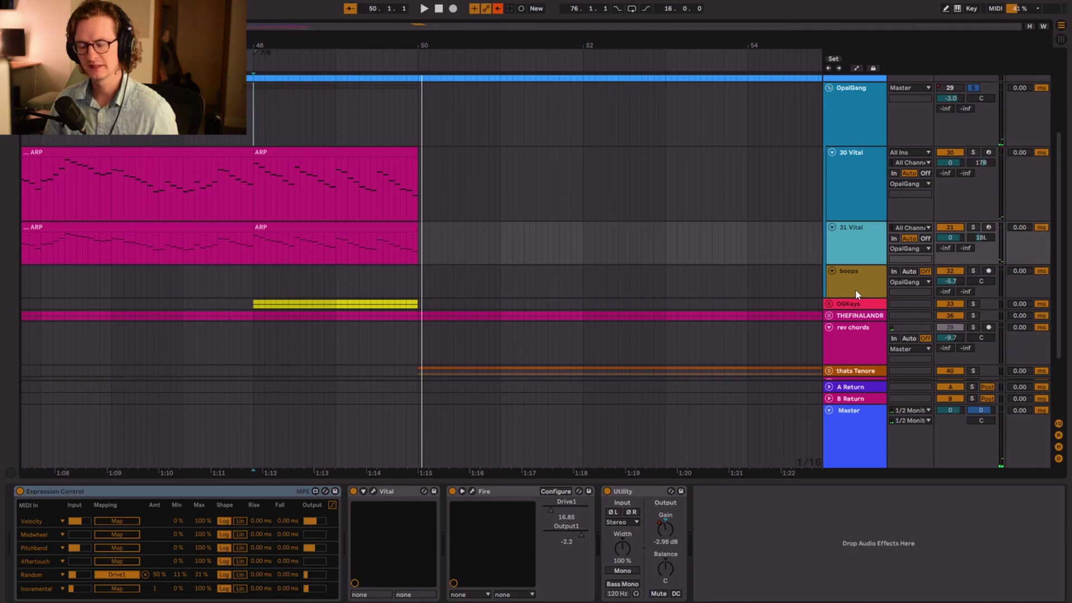
pyautogui.hscroll(-3, 447, 268)
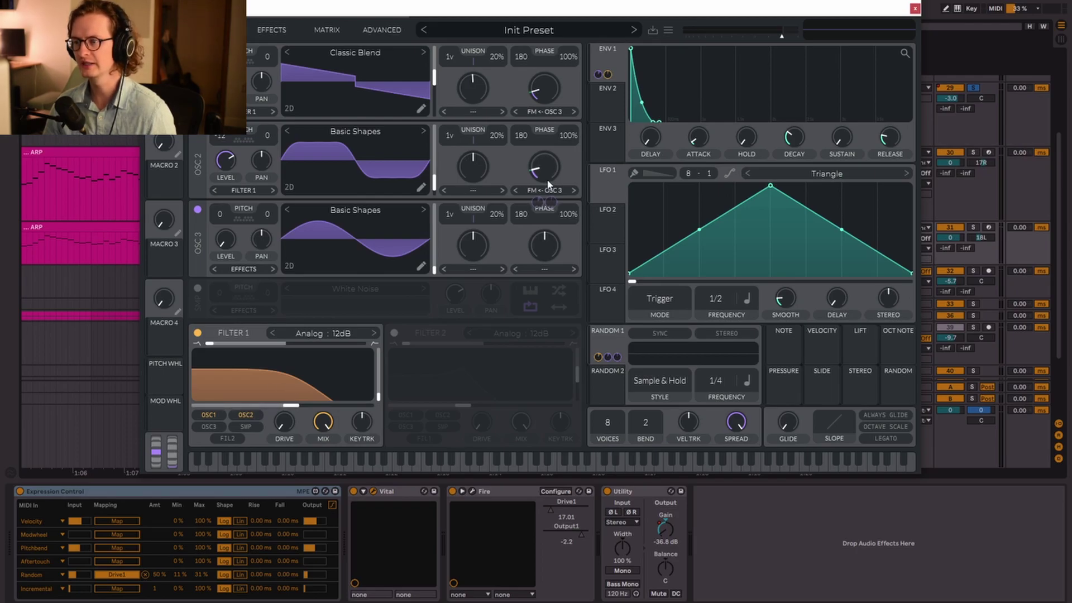
pyautogui.press('space')
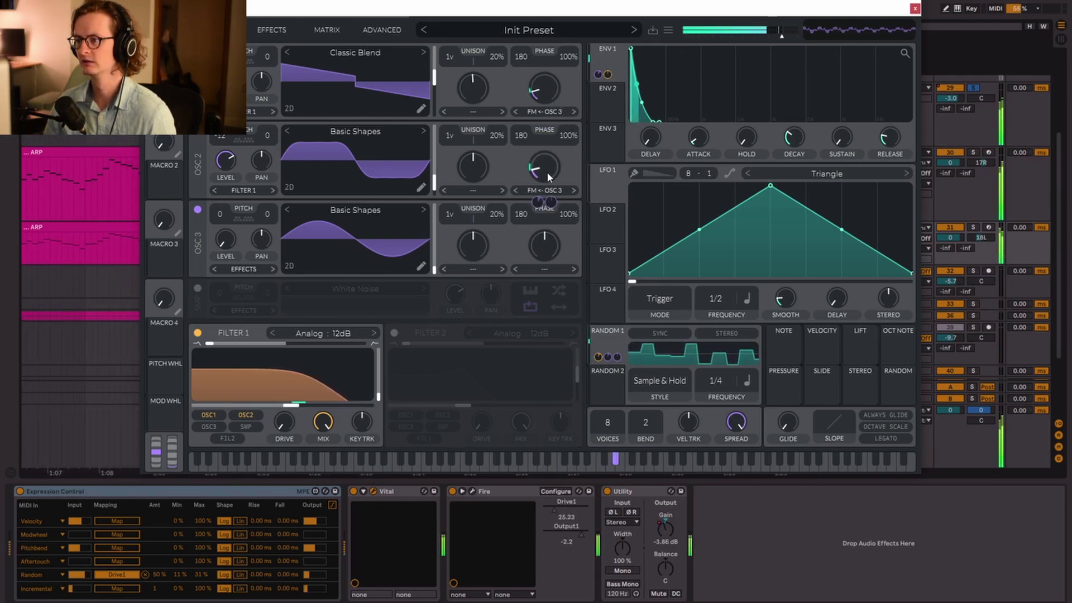
pyautogui.press('space')
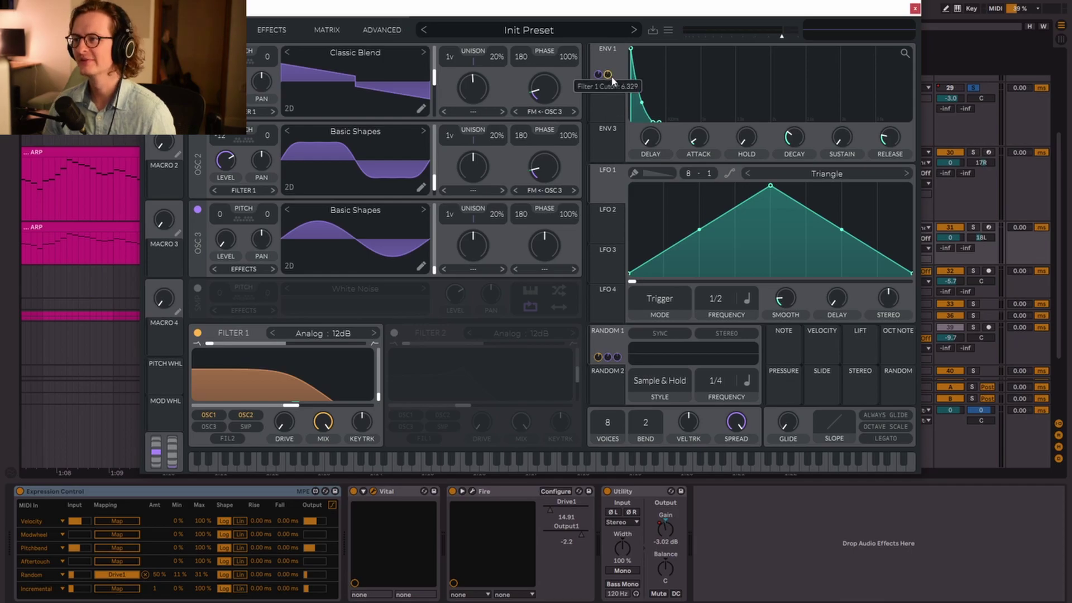
pyautogui.moveTo(550, 202)
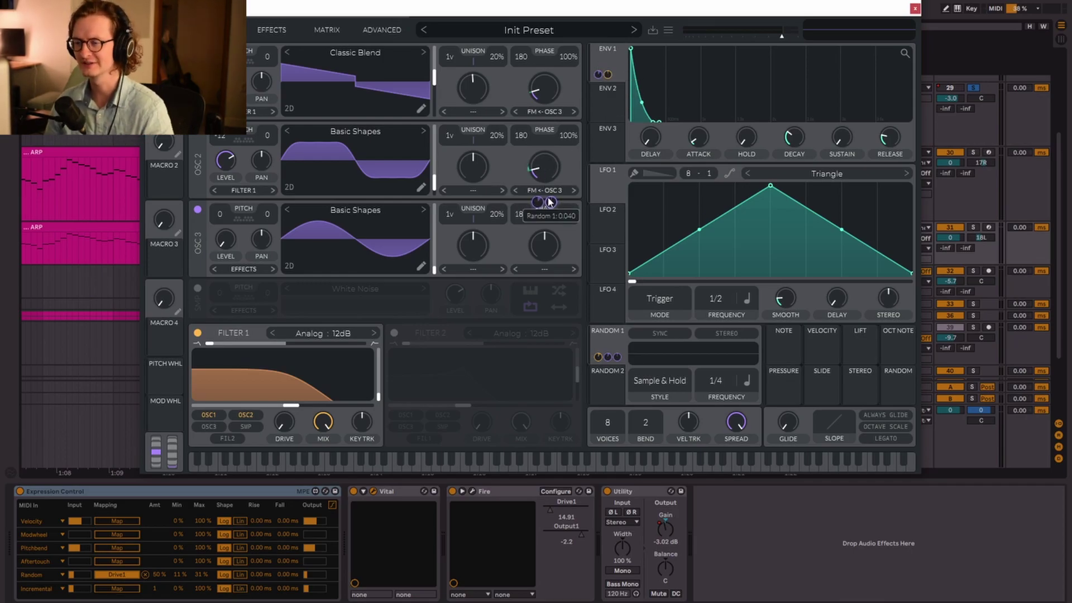
# Show the Fire distortion window on the 31 Vital track, reposition it to examine its Drive, Output and Mix controls, and close it
pyautogui.click(278, 492)
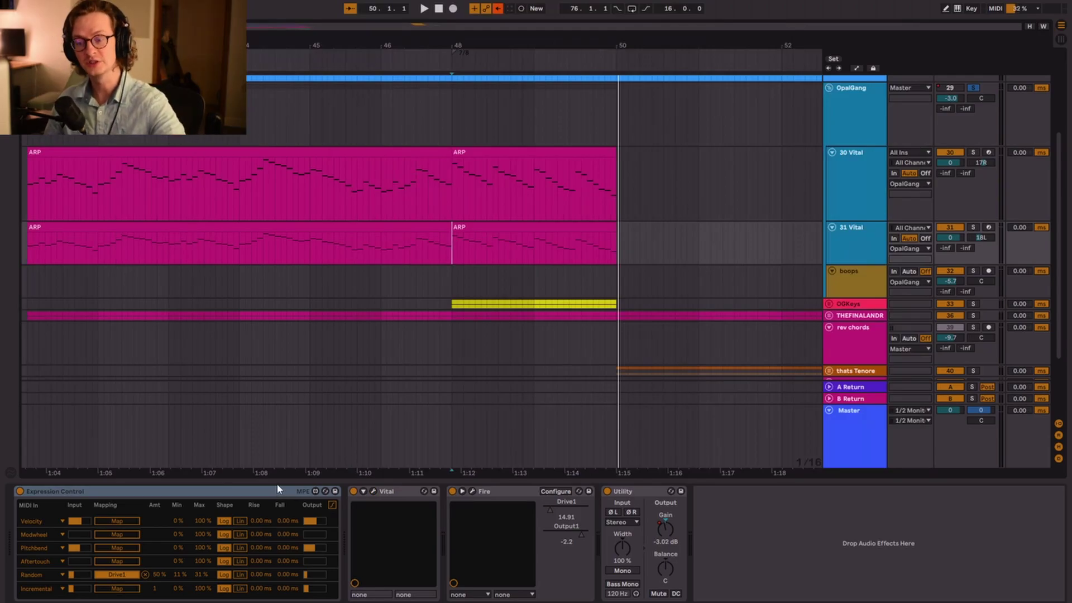
pyautogui.click(513, 496)
pyautogui.click(473, 491)
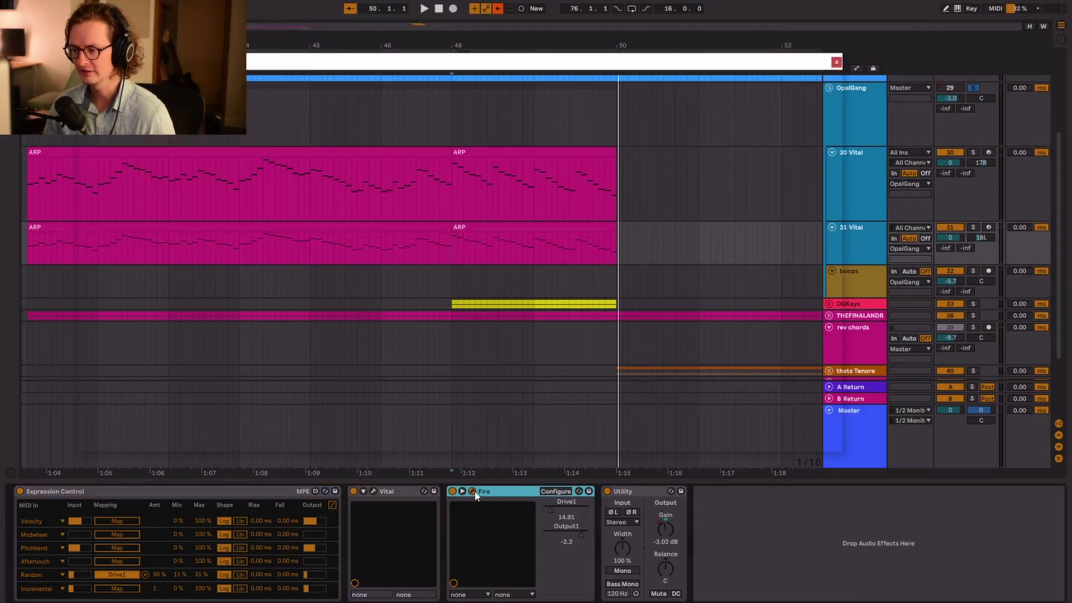
pyautogui.moveTo(403, 61)
pyautogui.mouseDown()
pyautogui.moveTo(428, 48)
pyautogui.moveTo(407, 54)
pyautogui.mouseUp()
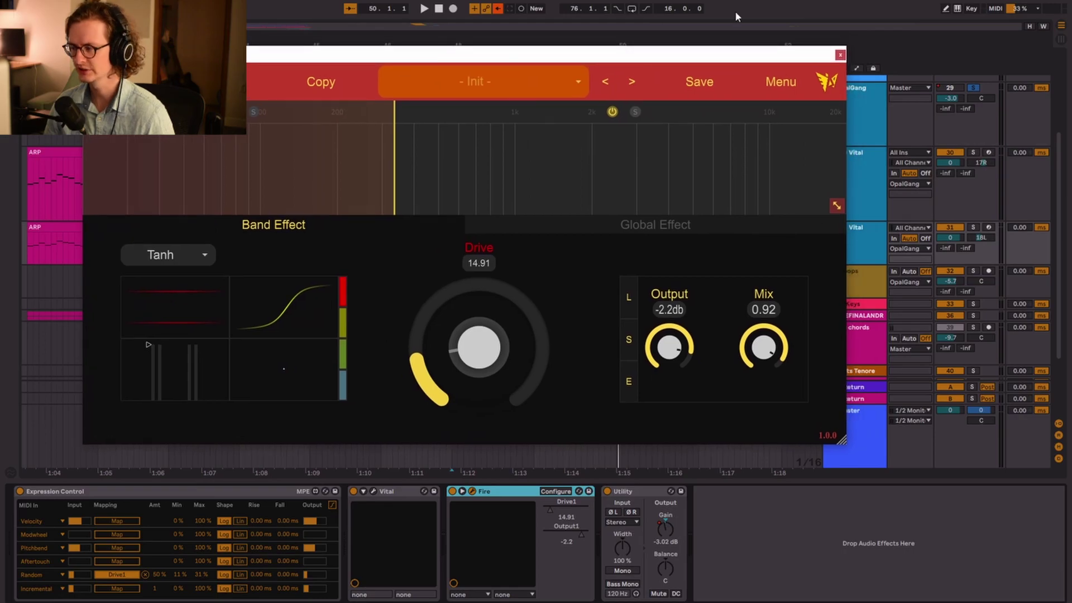
pyautogui.click(840, 56)
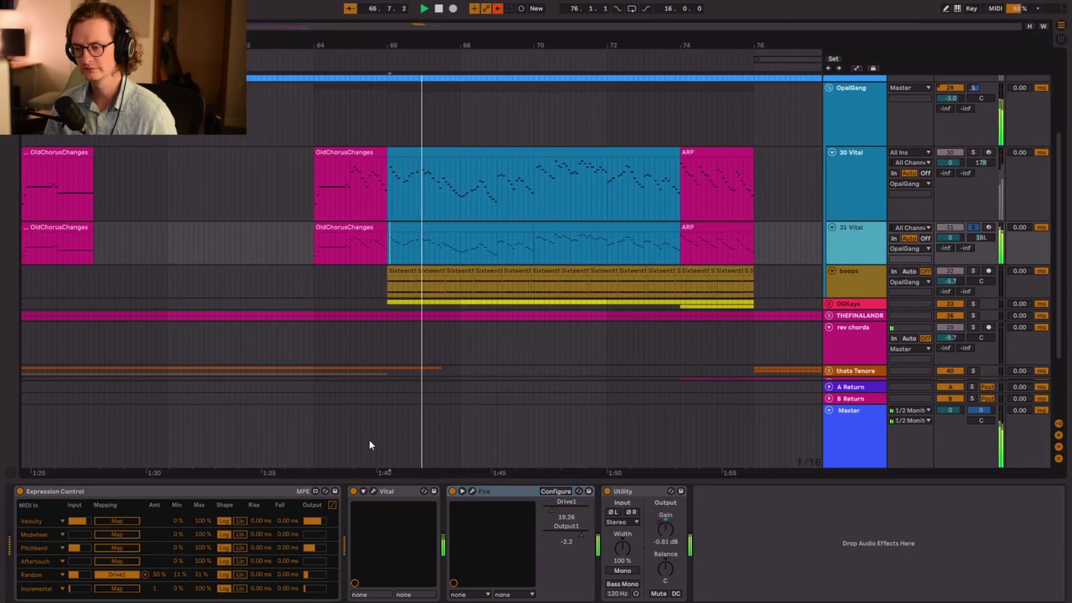
# Audition the 31 Vital arpeggio on its own from bar 66
pyautogui.press('space')
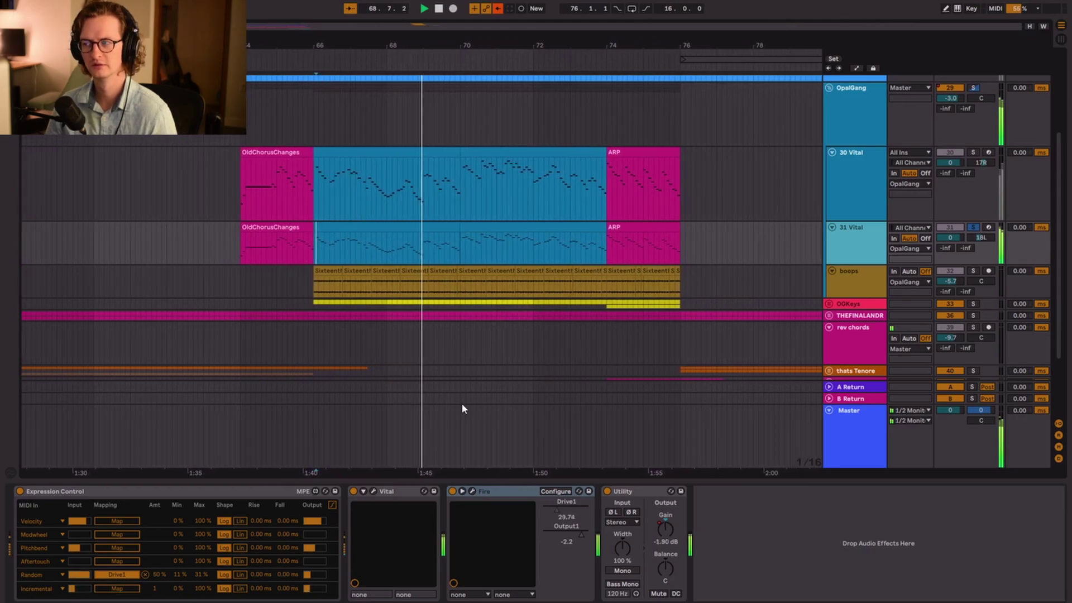
pyautogui.press('space')
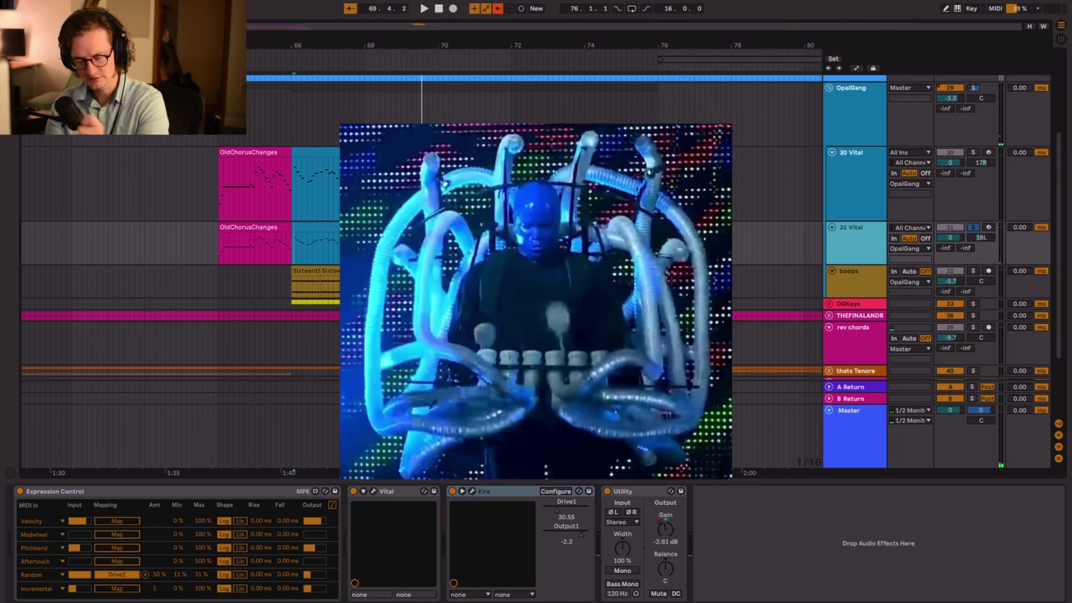
pyautogui.press('space')
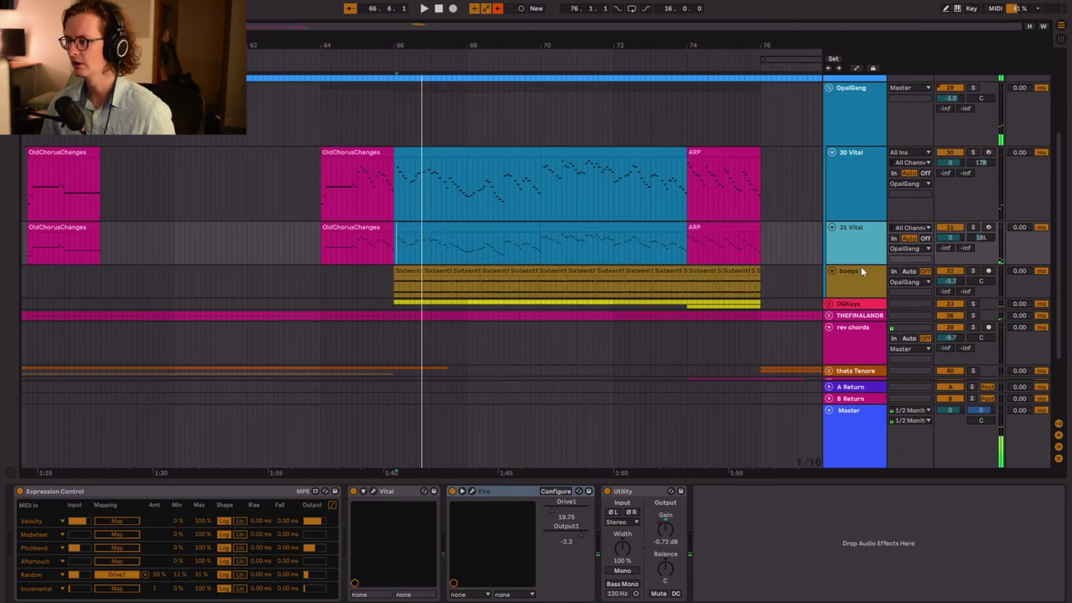
# Select the OpalGang group and show its effects
pyautogui.scroll(5, 852, 229)
pyautogui.click(857, 219)
pyautogui.click(831, 176)
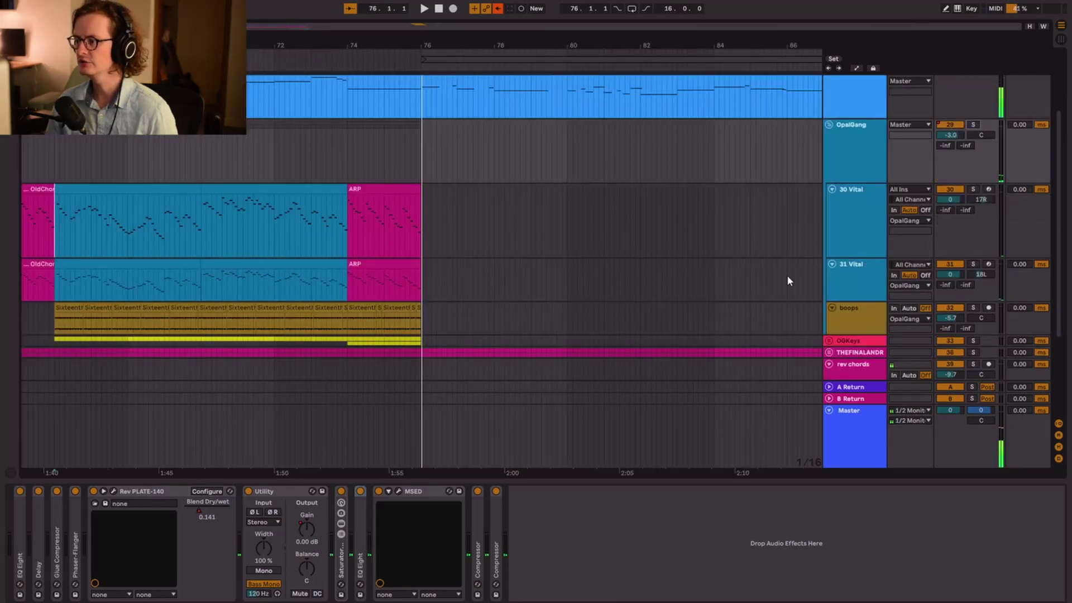
# Unfold the OGKeys group and audition its Oblivion synth and piano chord clips from bar 66 and through the bar 74 section
pyautogui.scroll(-3, 821, 287)
pyautogui.click(840, 268)
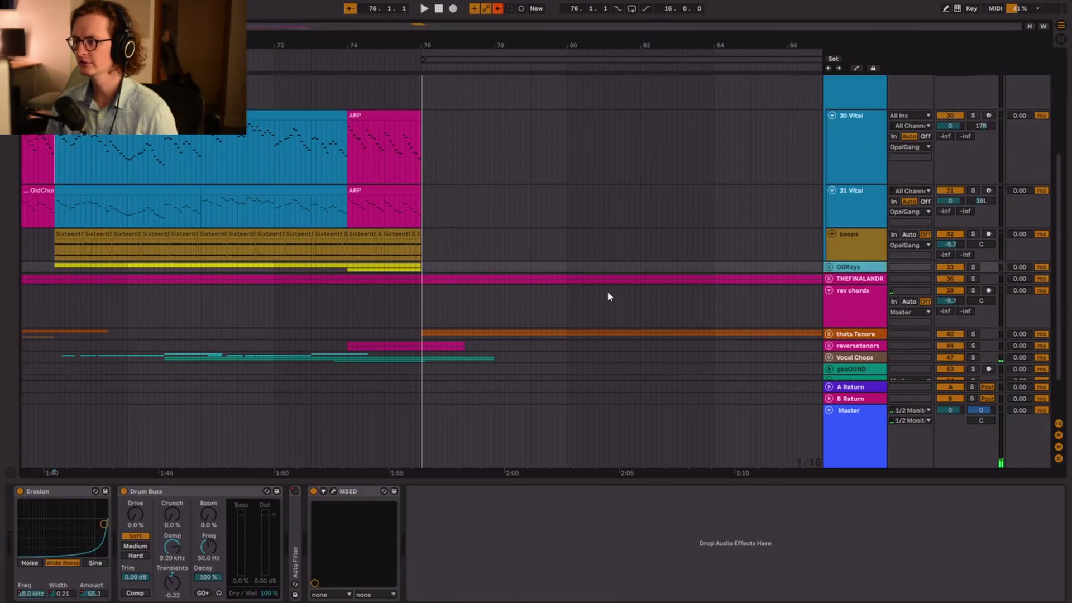
pyautogui.press('Right')
pyautogui.scroll(-3, 364, 279)
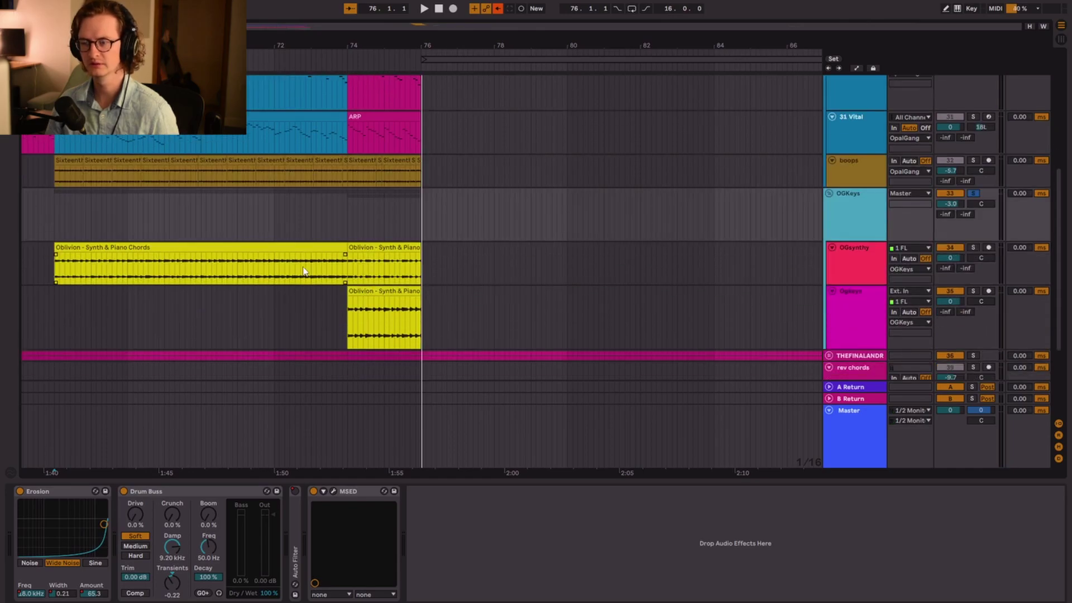
pyautogui.hscroll(-5, 305, 272)
pyautogui.click(265, 269)
pyautogui.press('space')
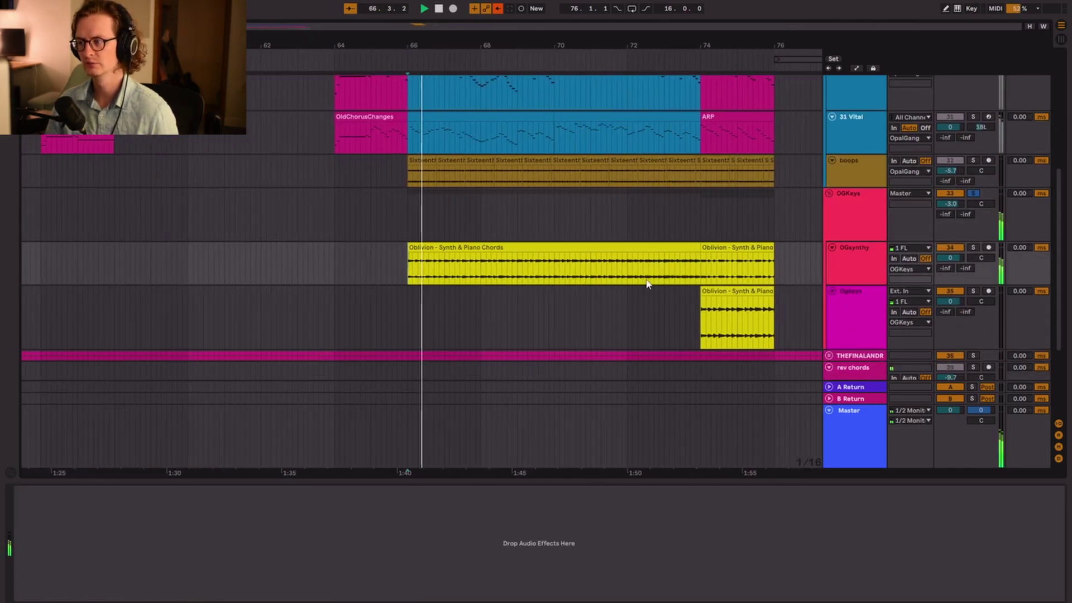
pyautogui.click(641, 279)
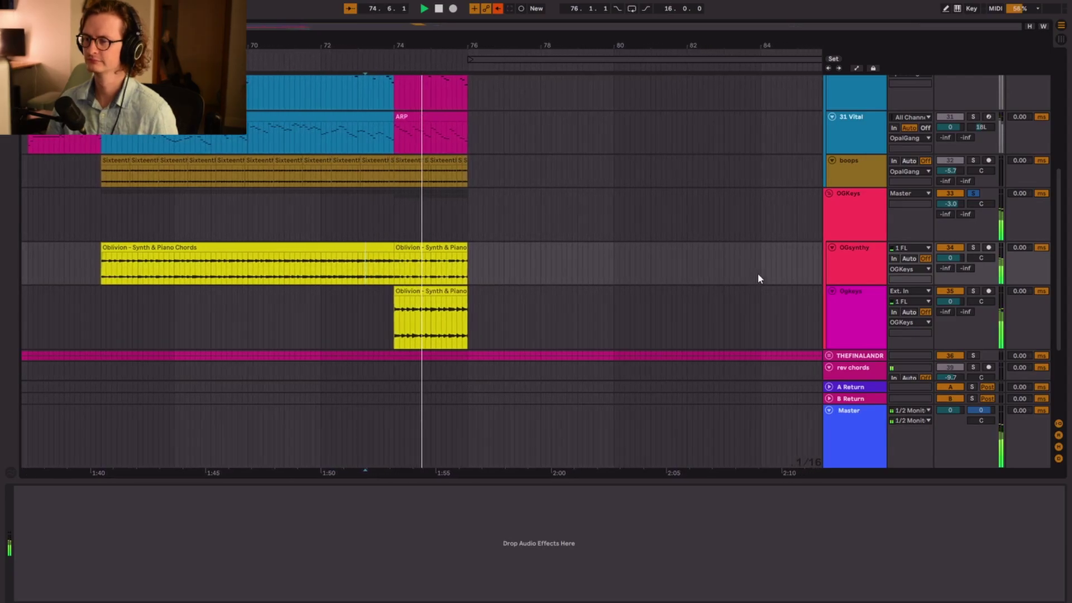
pyautogui.press('space')
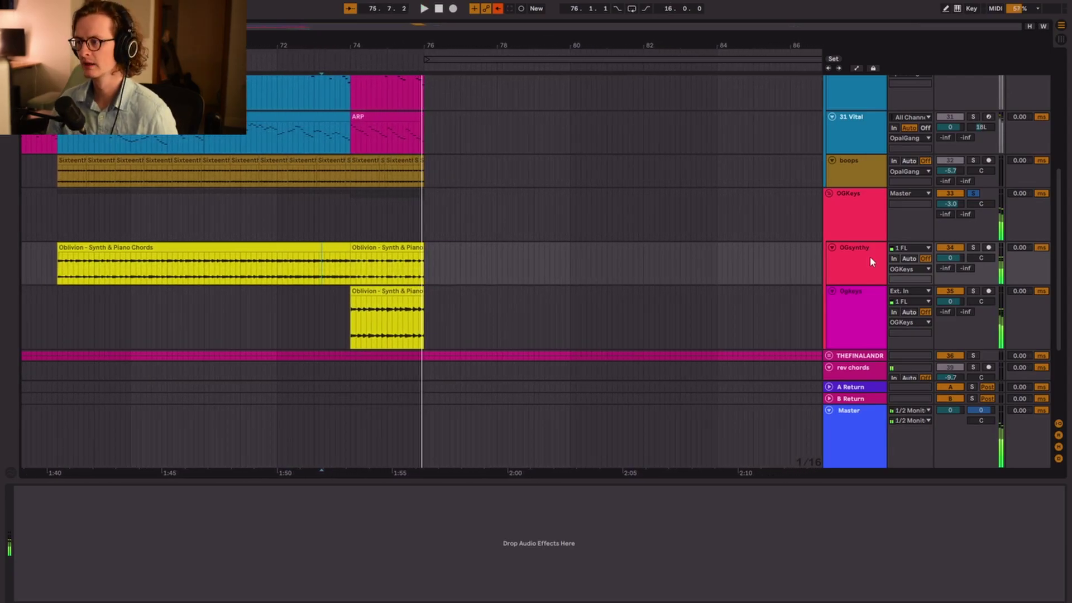
# Show the OGKeys group's effects and examine its Erosion and Drum Buss devices
pyautogui.click(876, 215)
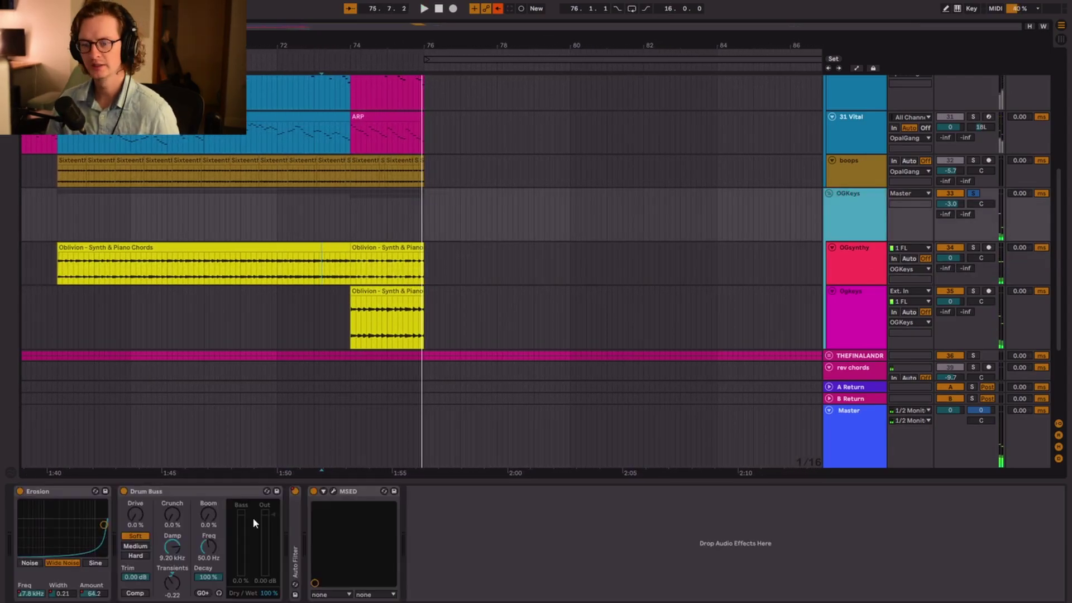
pyautogui.click(71, 496)
pyautogui.click(226, 491)
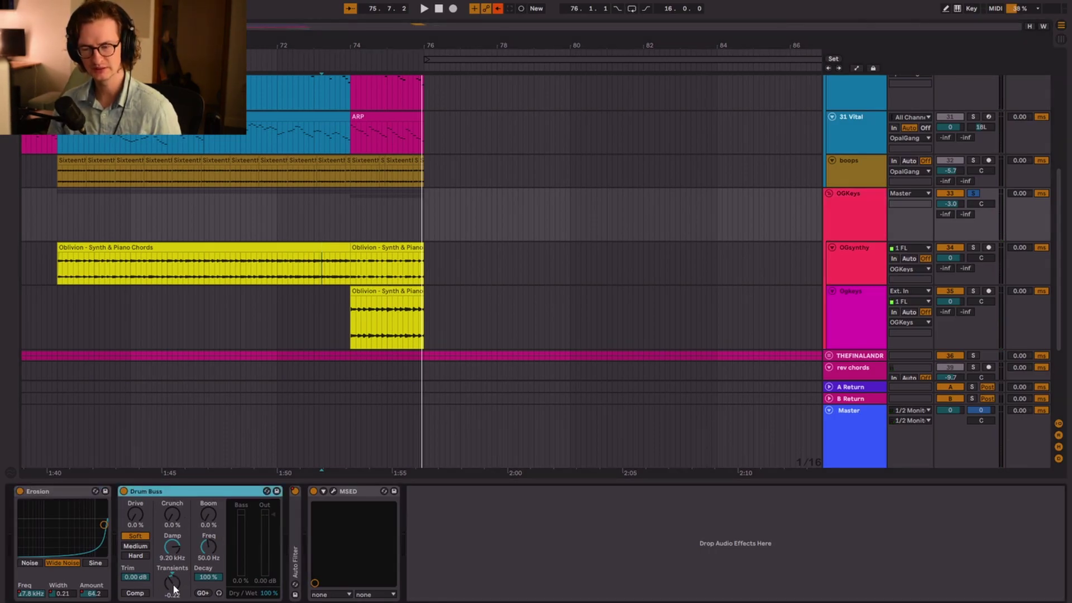
# Unfold the thats Tenore group and audition the soloed tENOR track from bar 50
pyautogui.hscroll(-3, 367, 263)
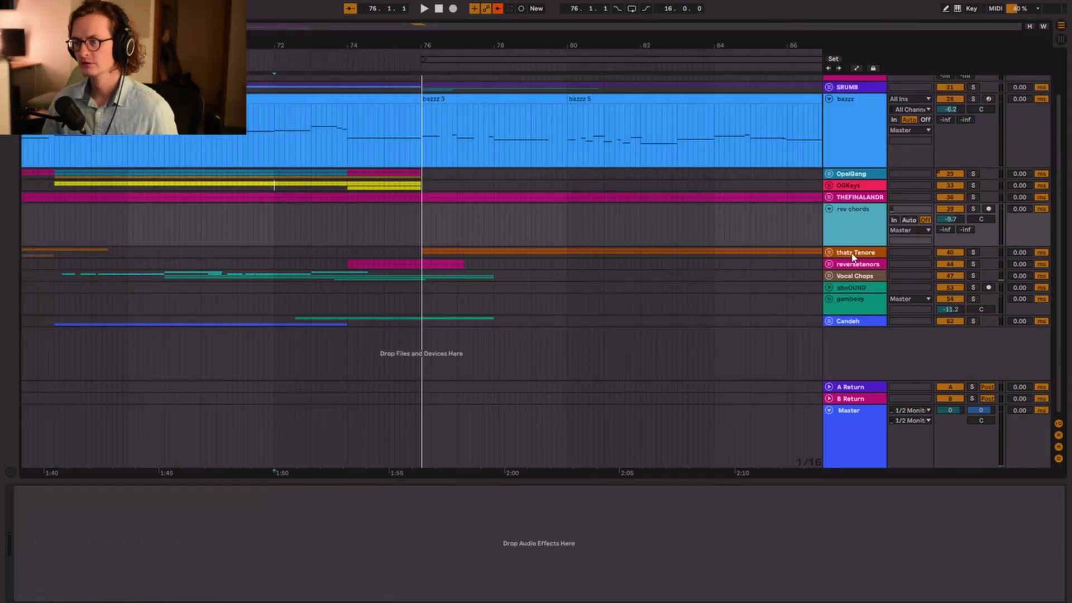
pyautogui.click(830, 241)
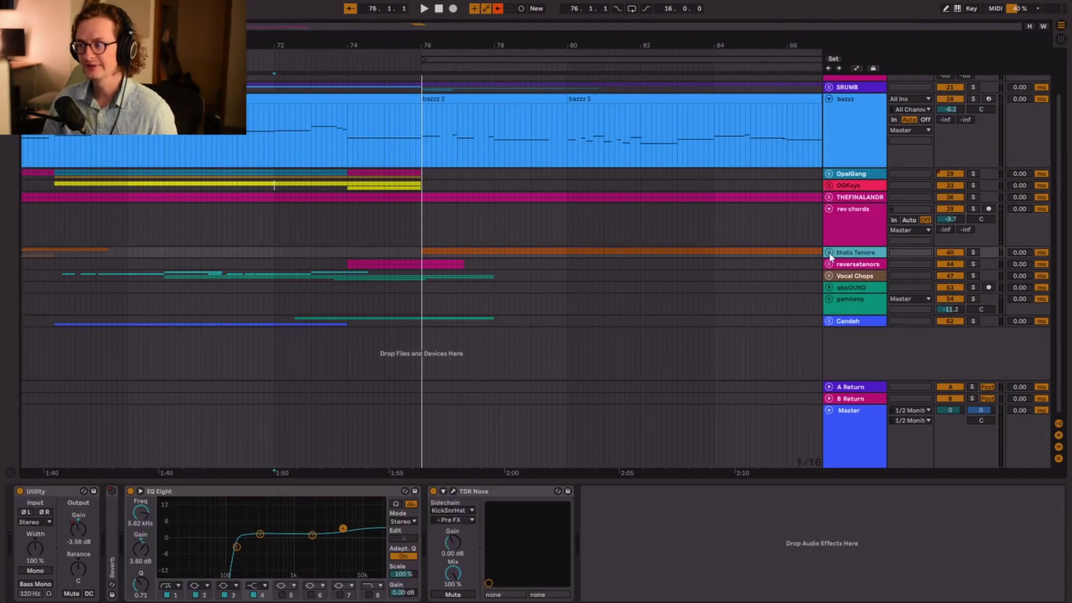
pyautogui.click(830, 253)
pyautogui.scroll(-3, 492, 288)
pyautogui.hscroll(-20, 493, 268)
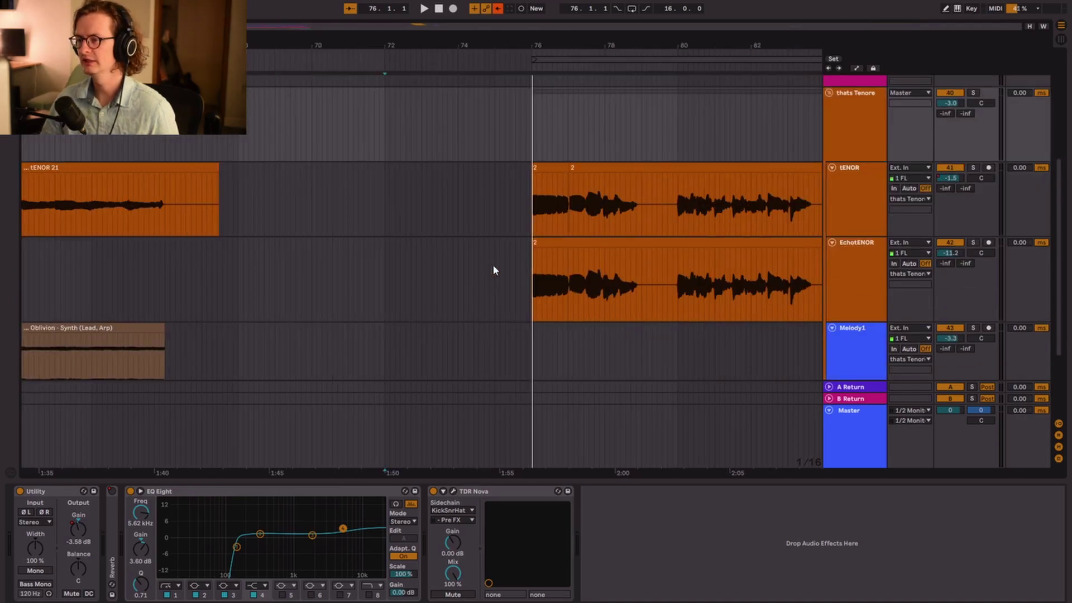
pyautogui.hscroll(-15, 492, 265)
pyautogui.click(410, 208)
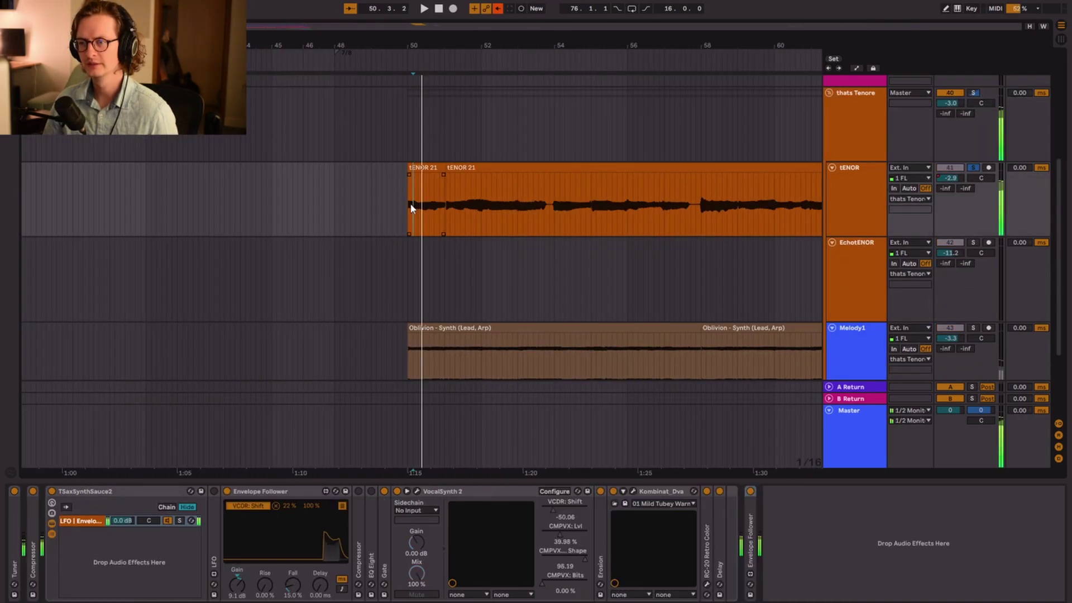
# Audition the tENOR and Melody1 tracks together from bar 50 with the thats Tenore group soloed
pyautogui.scroll(3, 633, 221)
pyautogui.press('space')
pyautogui.hscroll(2, 879, 203)
pyautogui.scroll(-2, 735, 277)
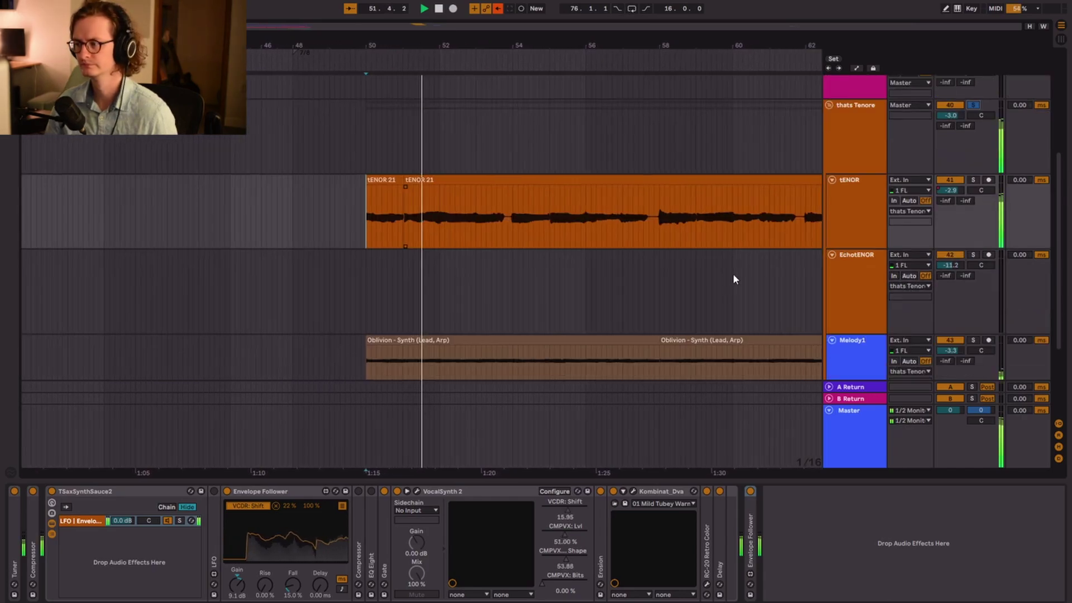
pyautogui.scroll(-2, 756, 275)
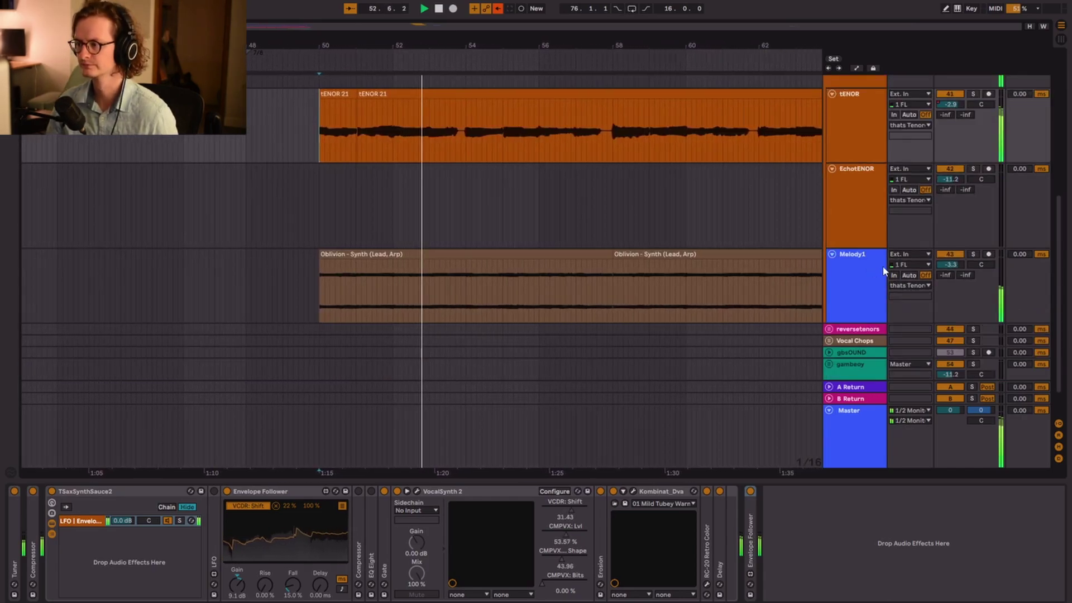
# Solo the Melody1 track and audition its Synth (Lead, Arp) clip from bar 50
pyautogui.scroll(1, 876, 262)
pyautogui.click(845, 316)
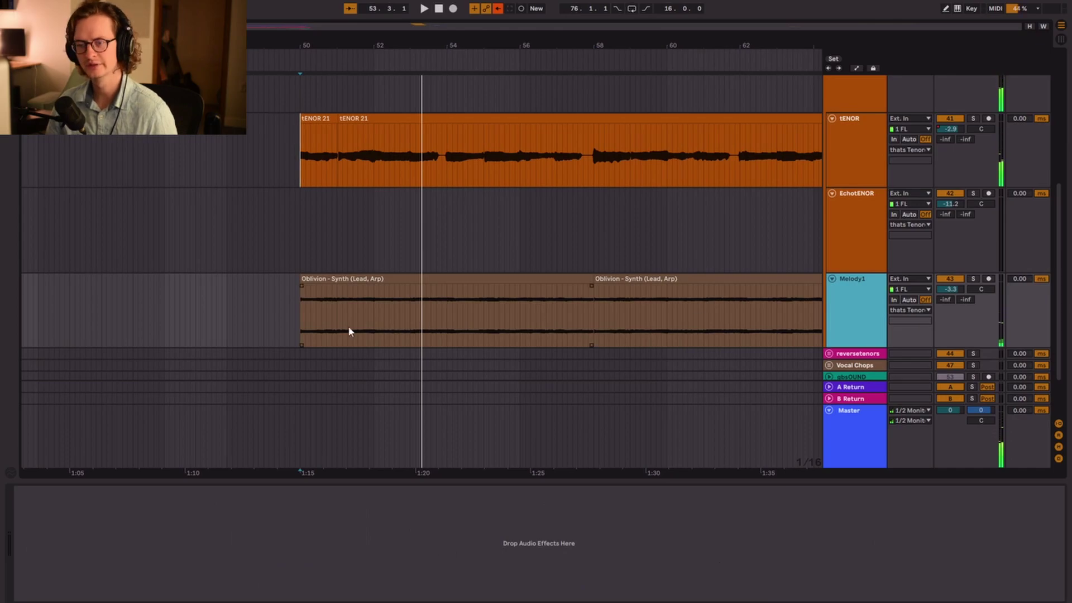
pyautogui.click(301, 319)
pyautogui.click(973, 278)
pyautogui.press('space')
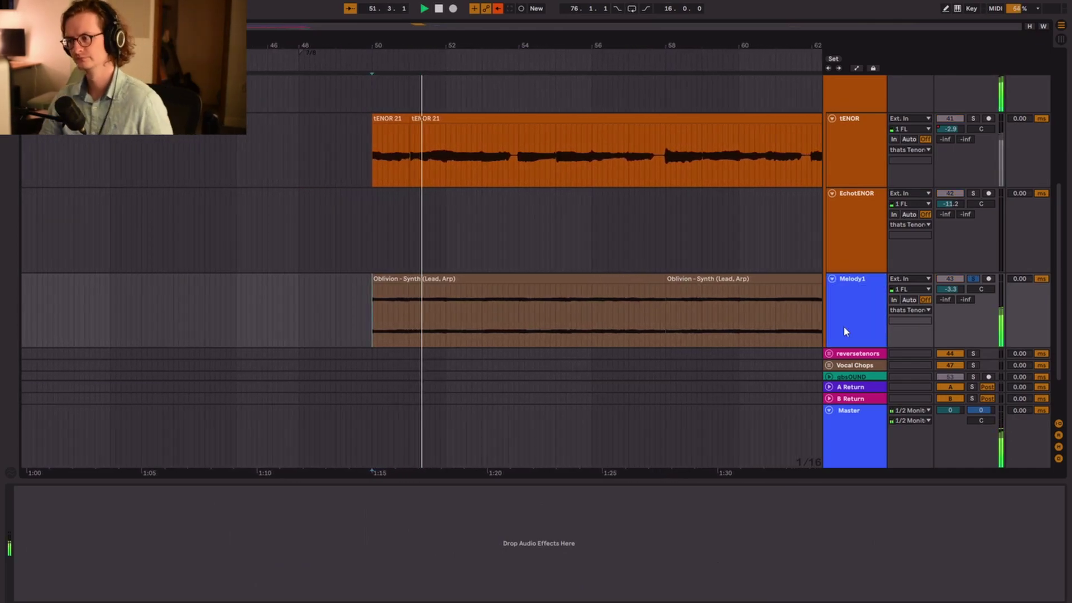
# Select the tENOR track, show its devices and highlight the TSaxSynthSauce2 rack
pyautogui.scroll(2, 854, 268)
pyautogui.click(856, 262)
pyautogui.click(856, 262)
pyautogui.scroll(1, 437, 380)
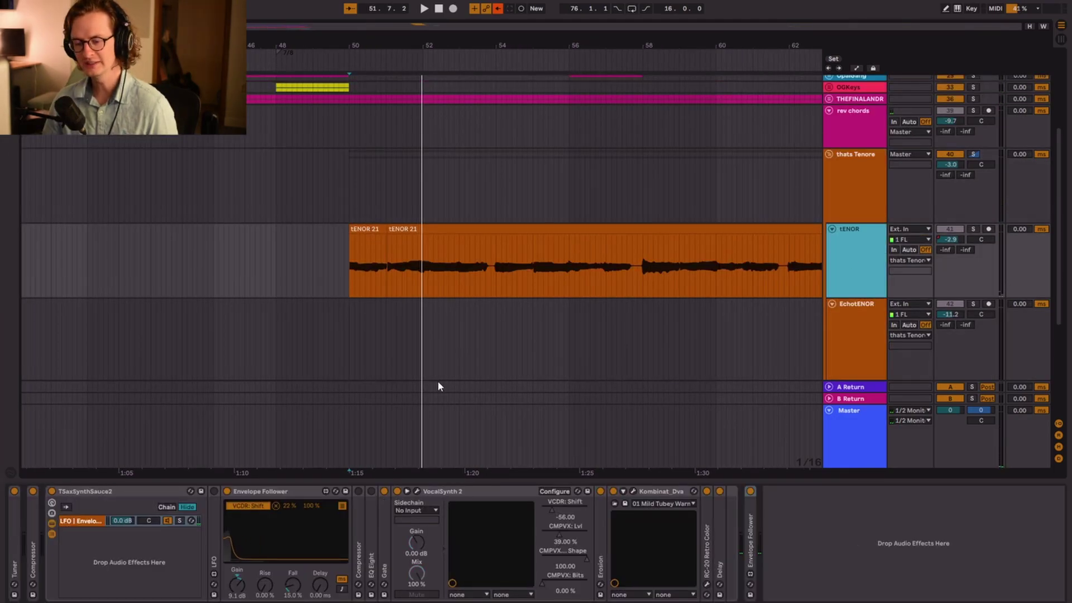
pyautogui.click(127, 488)
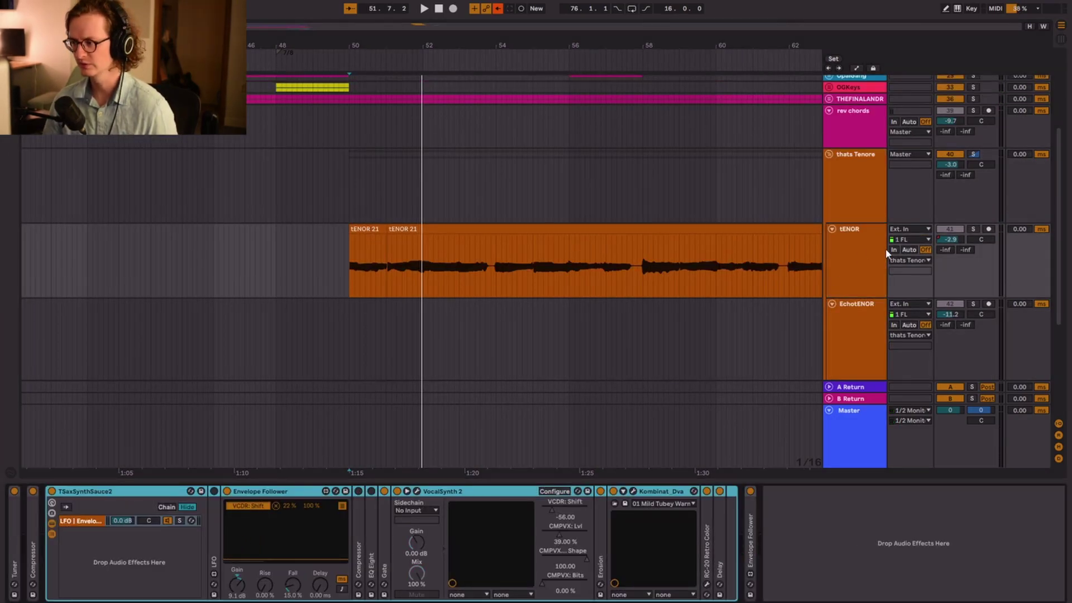
pyautogui.click(852, 259)
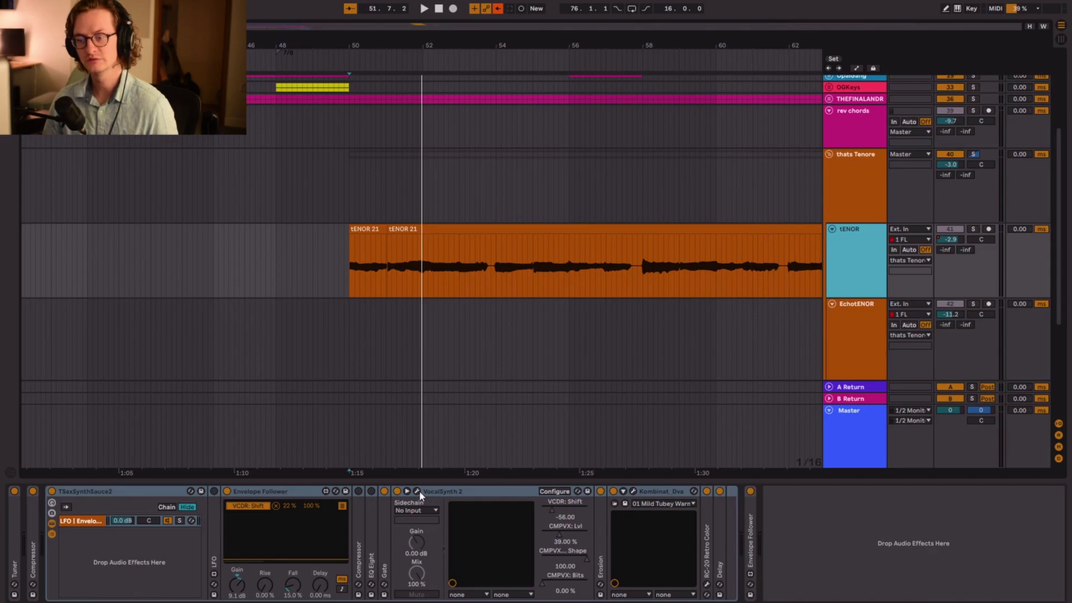
# Show the tENOR track's VocalSynth 2 window, reposition it over the arrangement to examine the Vocoder and Compuvox settings, and close it
pyautogui.hotkey('ctrl', 'alt', 'p')
pyautogui.moveTo(575, 51); pyautogui.dragTo(328, 93)
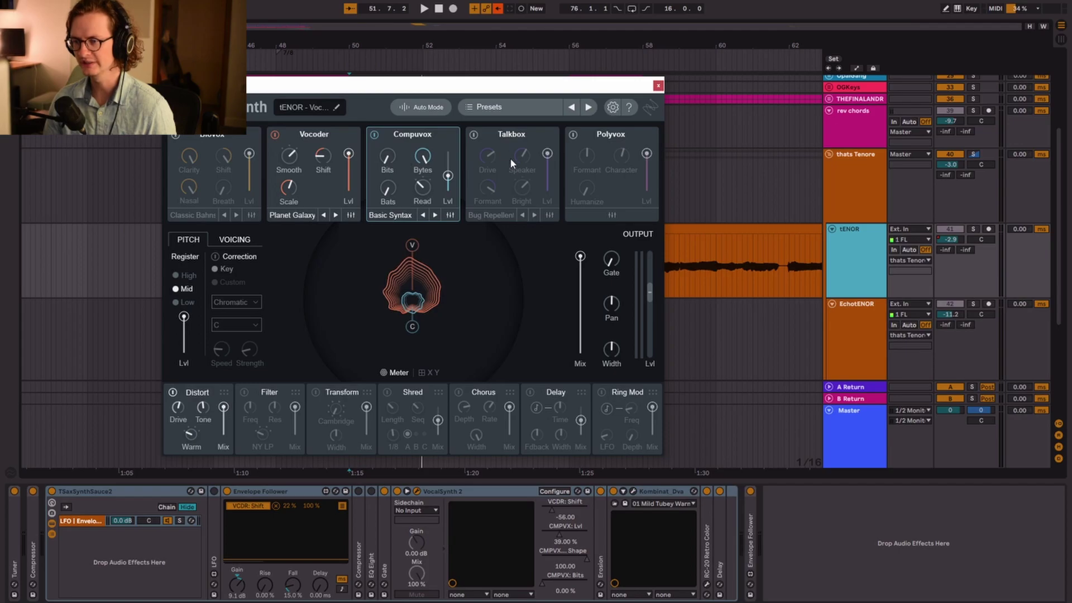
pyautogui.moveTo(447, 84); pyautogui.dragTo(358, 67)
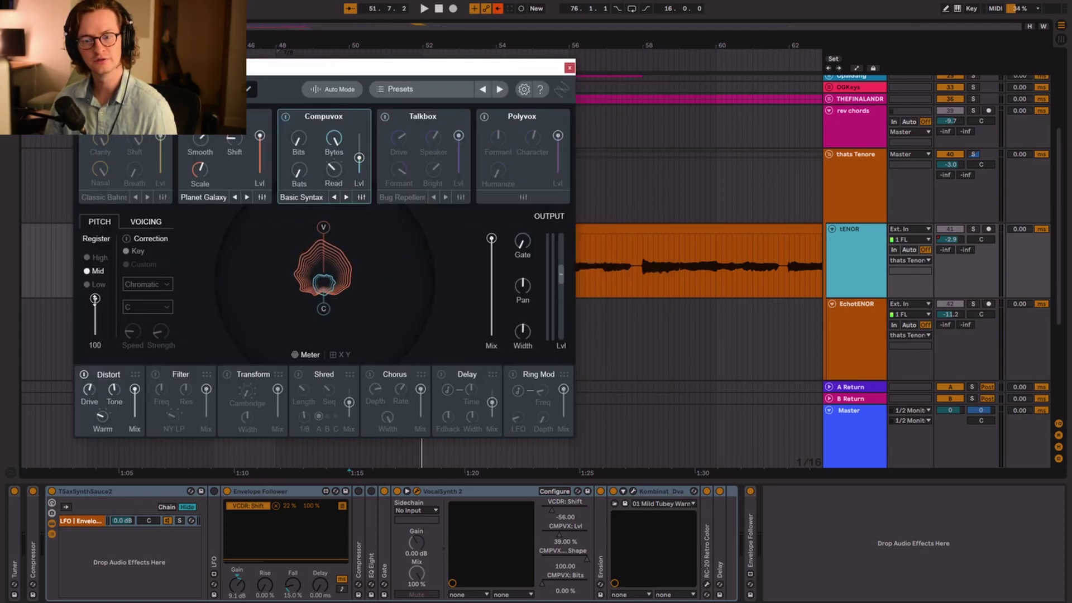
pyautogui.moveTo(571, 71); pyautogui.dragTo(579, 68)
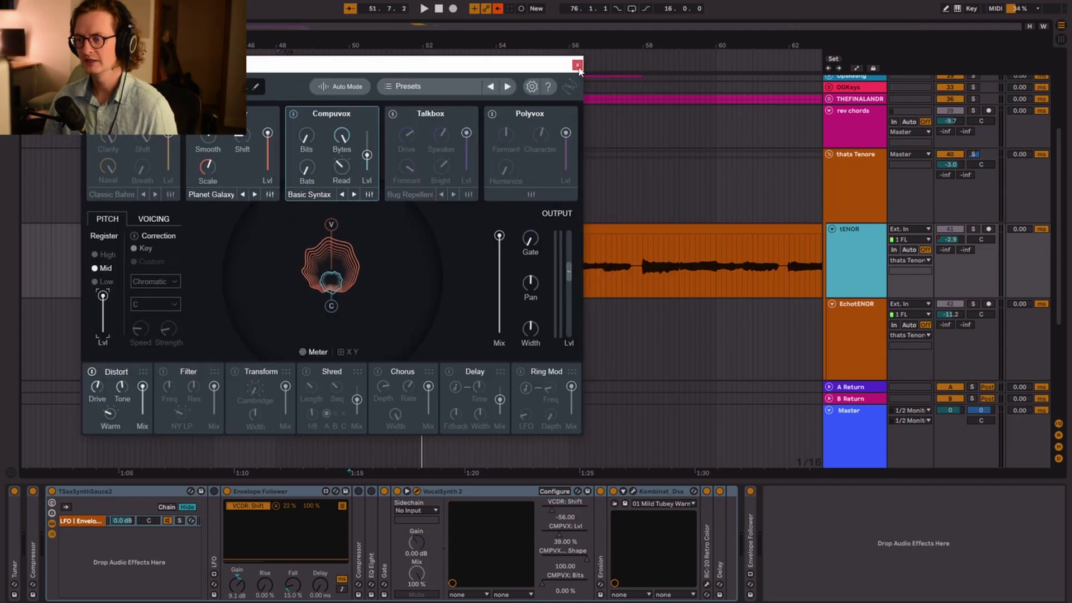
pyautogui.click(577, 65)
# Show the tENOR track's Kombinat_Dva window to examine its high, mid and low drive settings, and close it
pyautogui.click(662, 495)
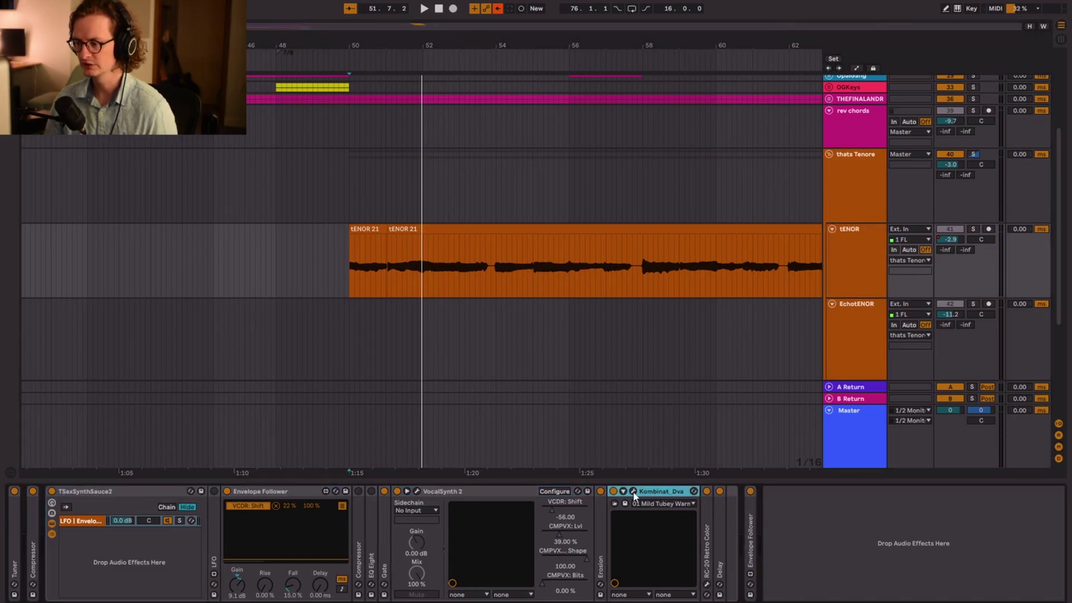
pyautogui.click(633, 492)
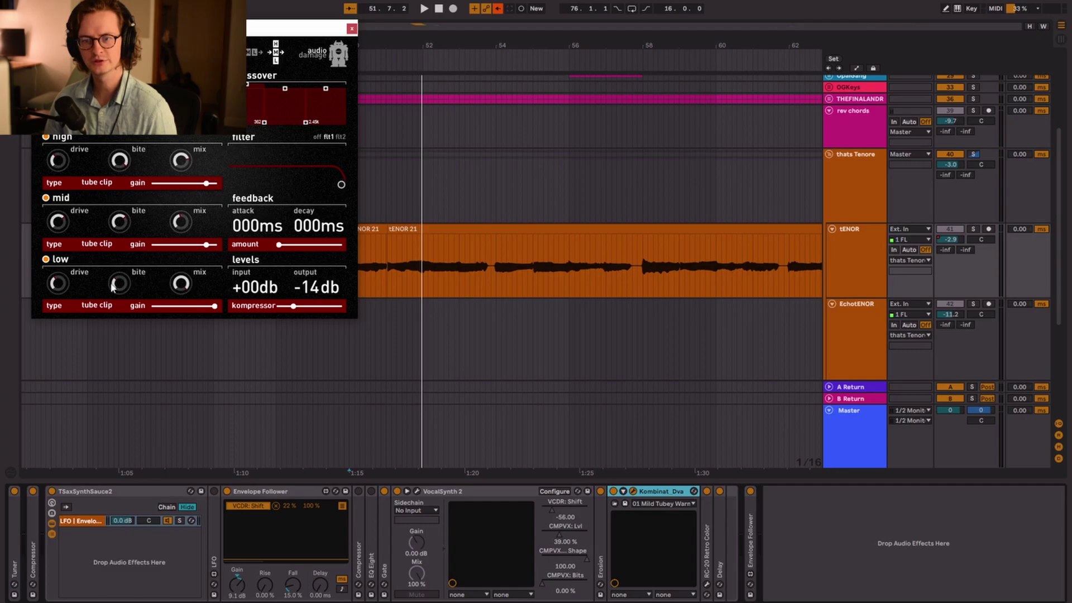
pyautogui.click(351, 29)
# Reshow the VocalSynth 2 window, examine Compuvox's oscillator and Shape settings, and close the window
pyautogui.hotkey('ctrl', 'alt', 'p')
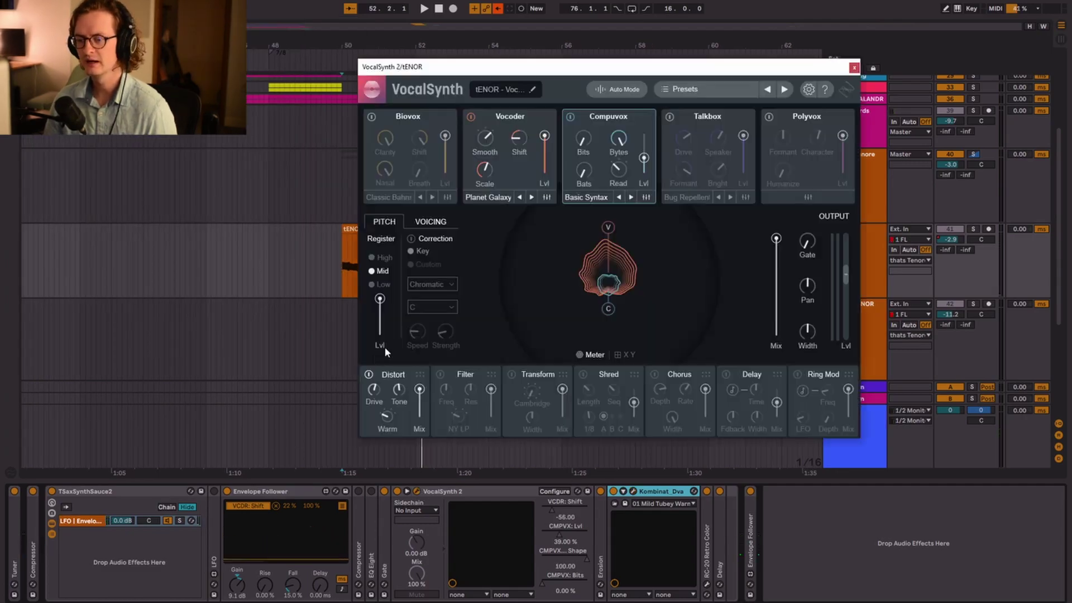
pyautogui.click(304, 512)
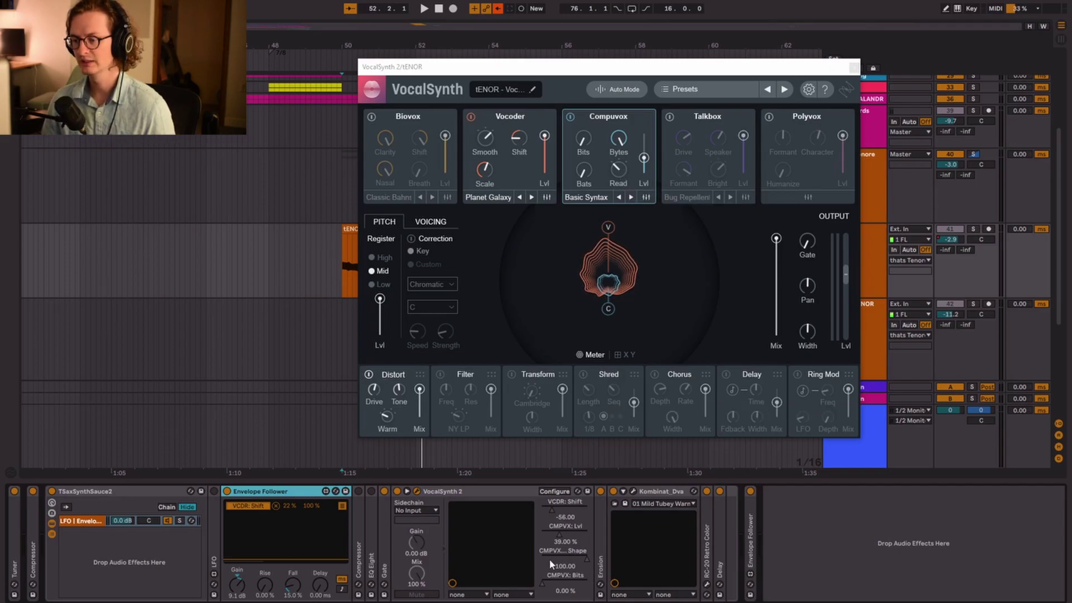
pyautogui.click(646, 197)
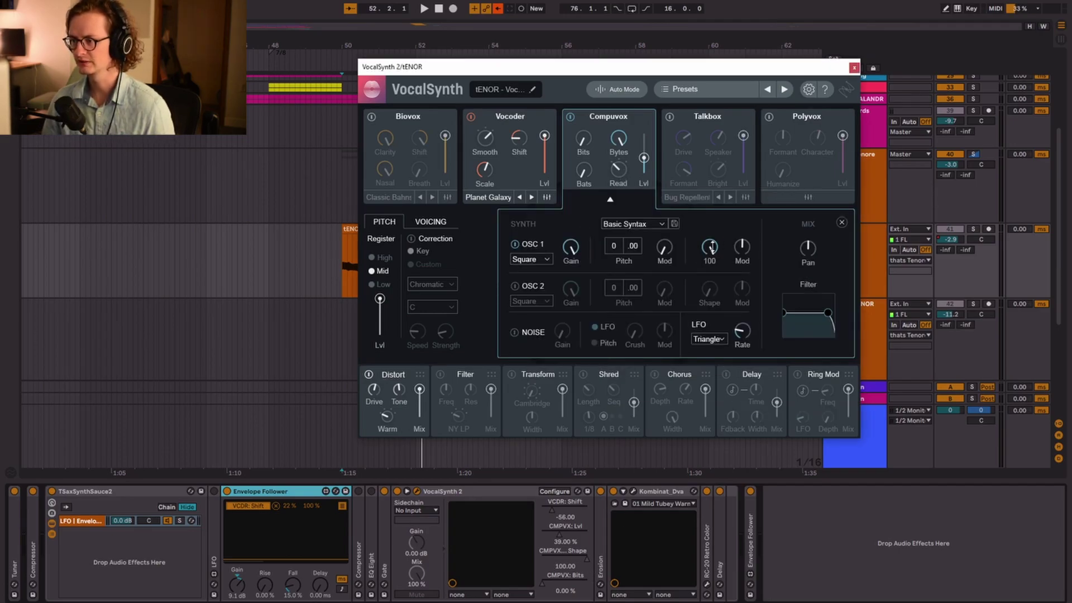
pyautogui.click(842, 222)
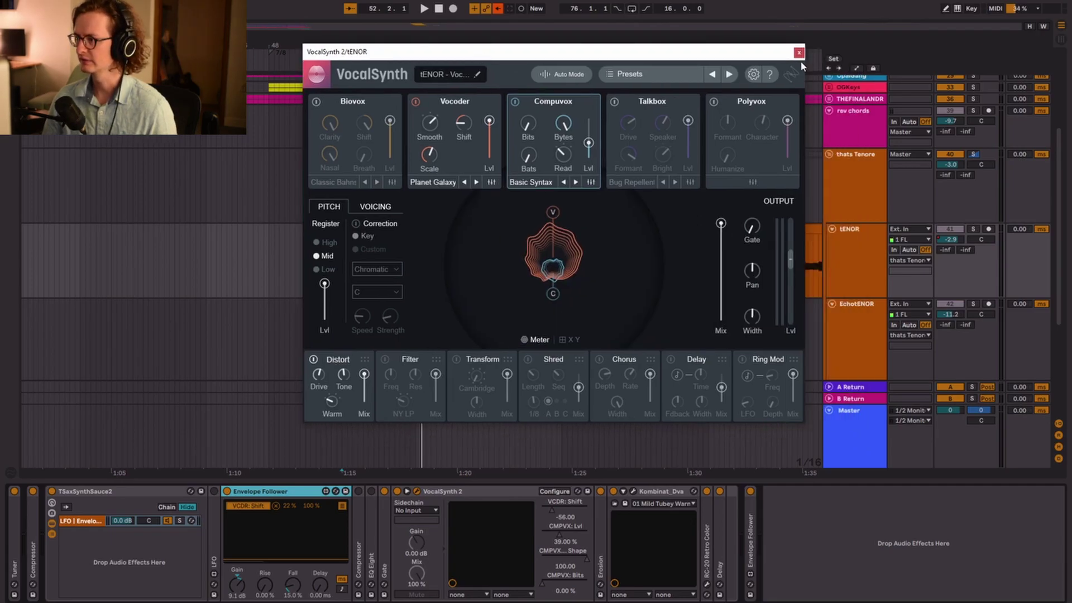
pyautogui.click(799, 53)
# Show the EchotENOR track's devices and audition the tENOR and EchotENOR clips from bar 76
pyautogui.click(407, 243)
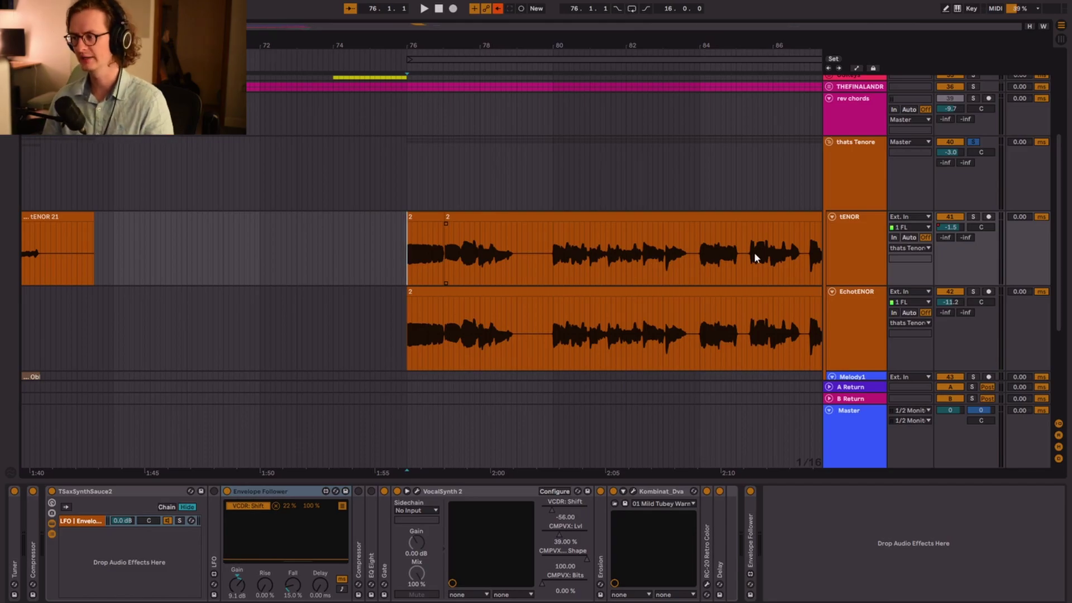
pyautogui.click(851, 330)
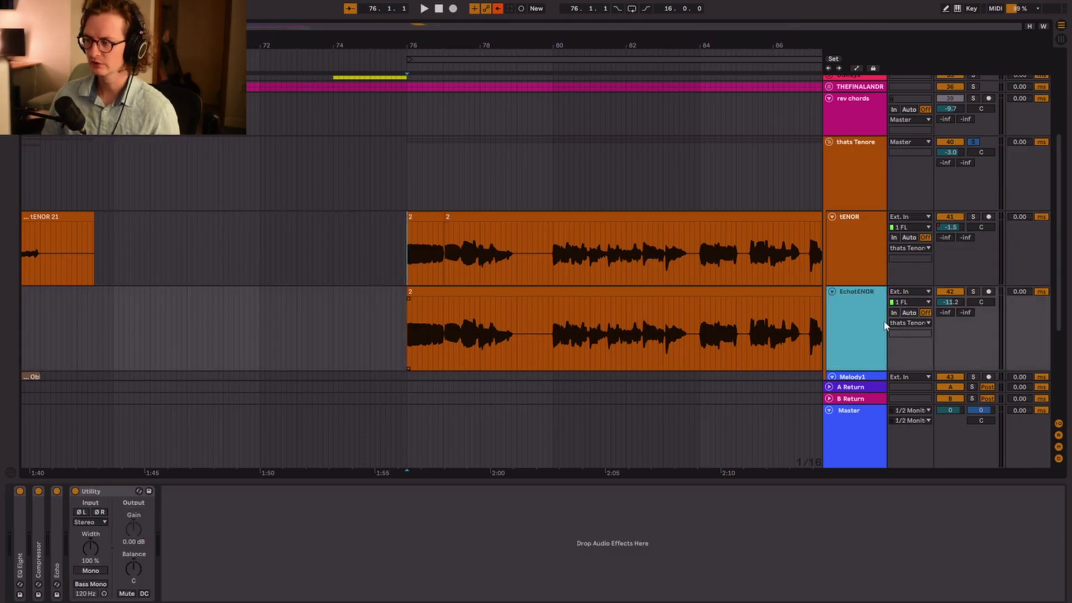
pyautogui.press('space')
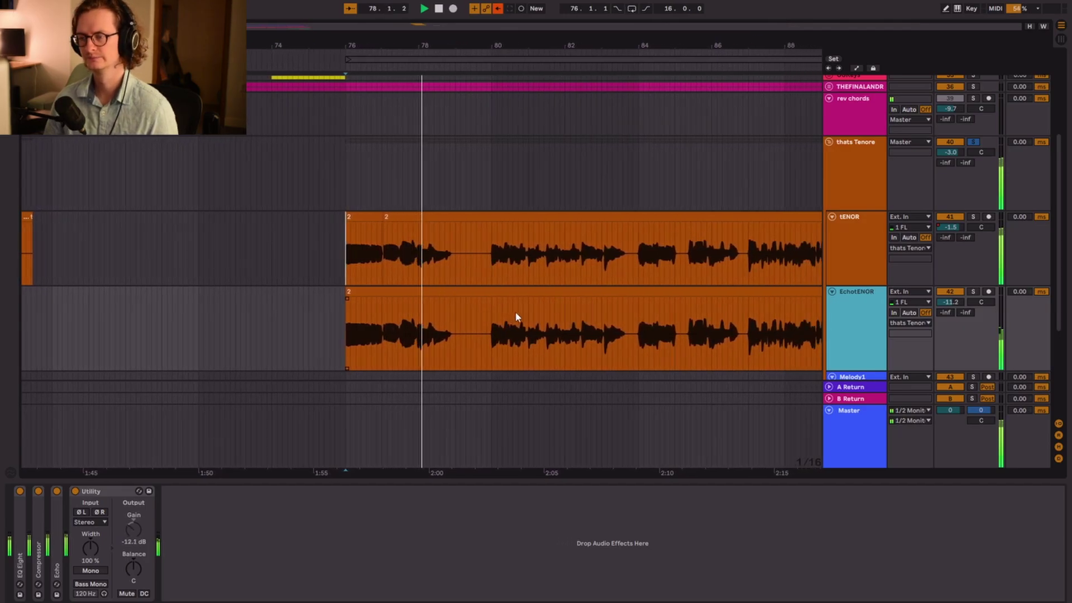
pyautogui.press('space')
# Highlight the EchotENOR track's Utility and unfold the last Envelope Follower in the tENOR track's device chain
pyautogui.click(855, 235)
pyautogui.click(852, 328)
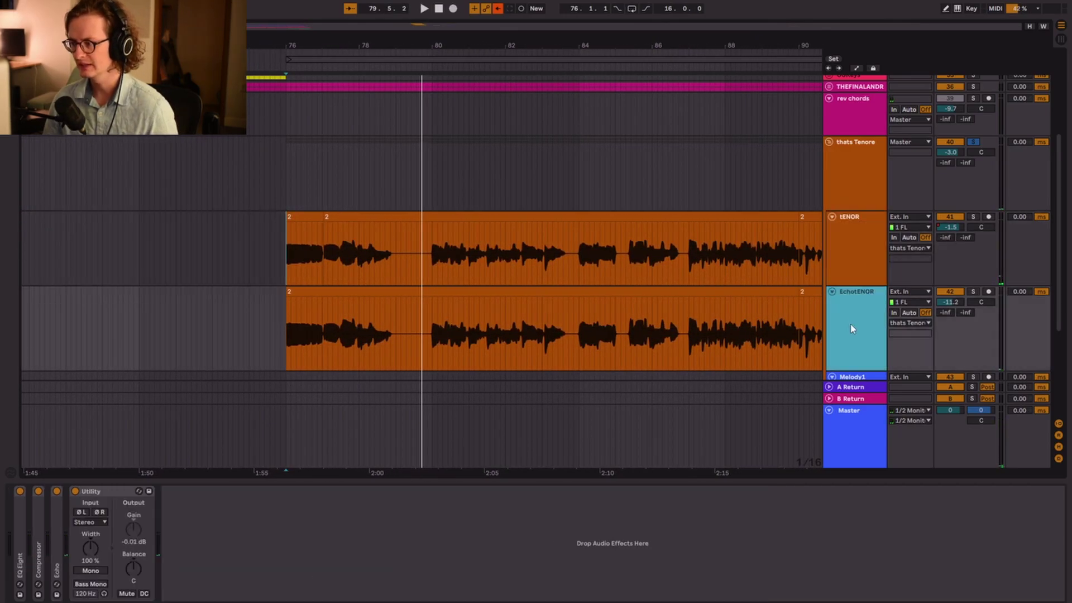
pyautogui.click(193, 505)
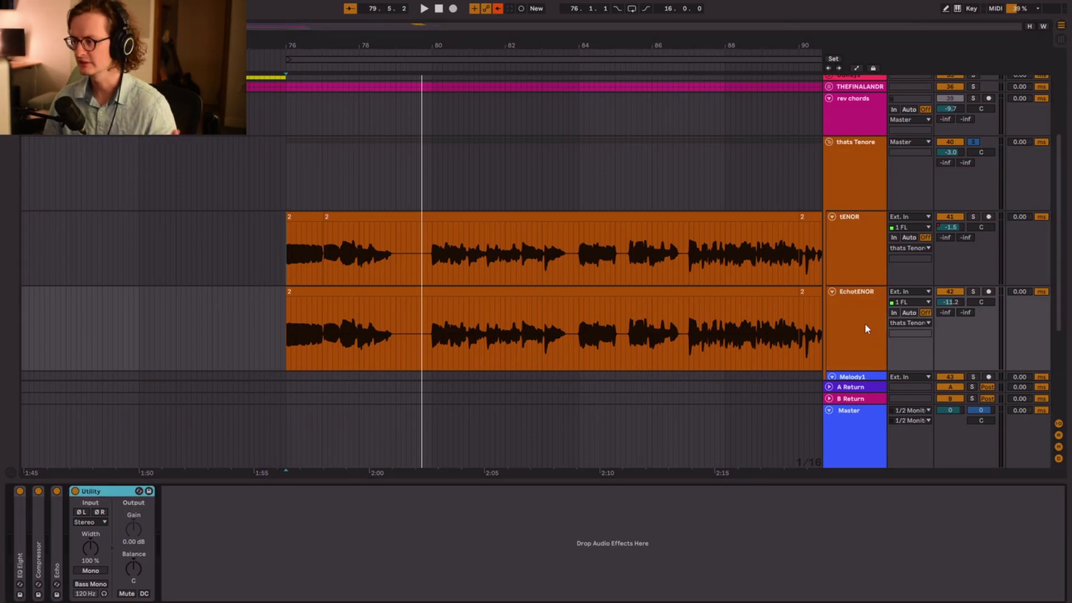
pyautogui.click(850, 266)
pyautogui.click(753, 536)
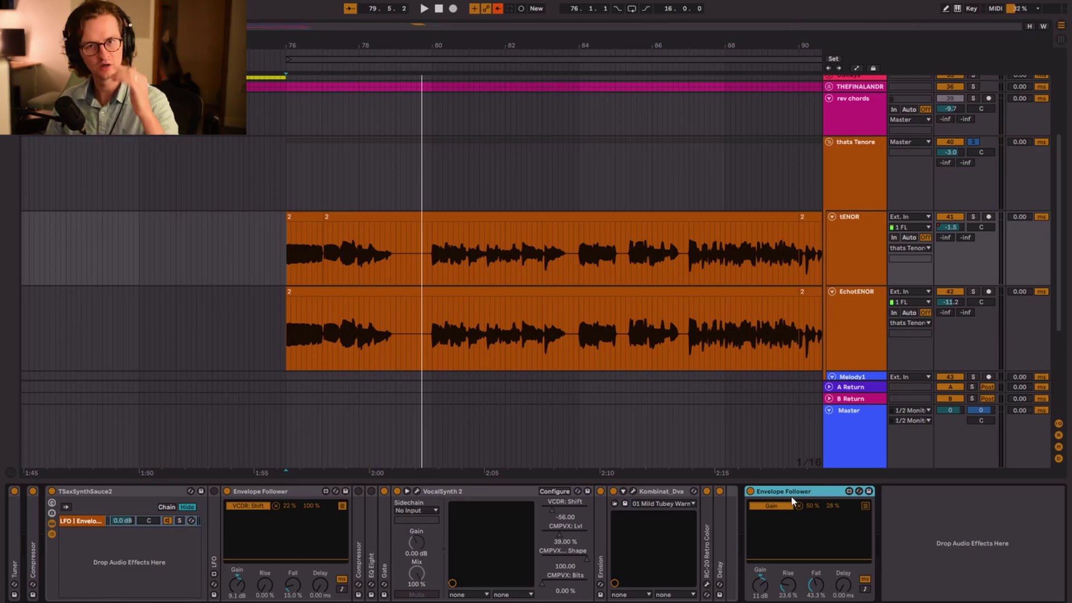
# Compare the EchotENOR track's Utility with the Gain mapping in the tENOR track's last Envelope Follower
pyautogui.click(868, 322)
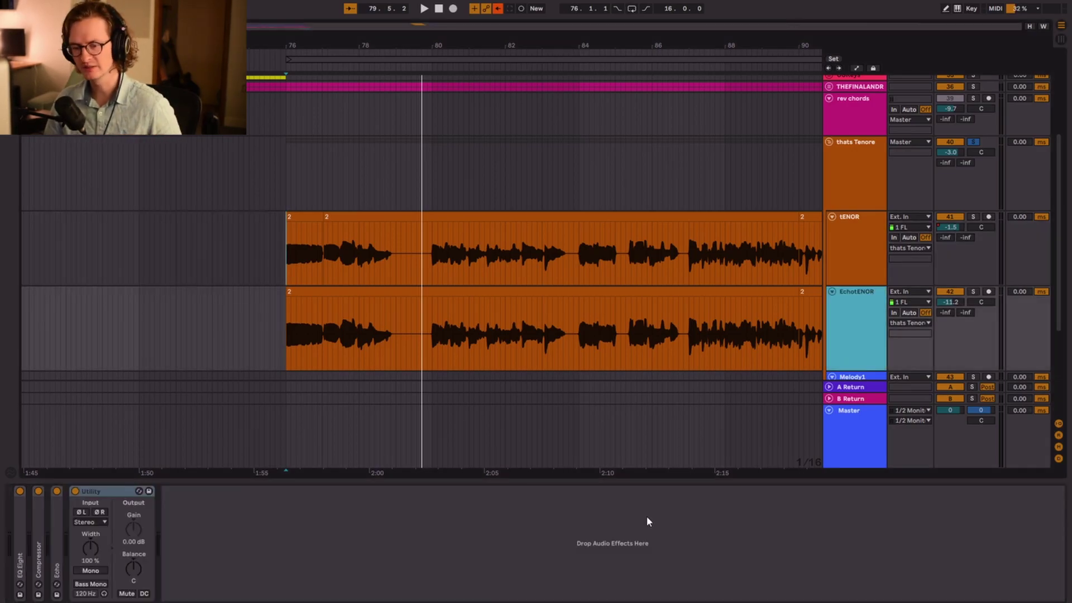
pyautogui.click(843, 250)
pyautogui.click(865, 505)
pyautogui.click(864, 505)
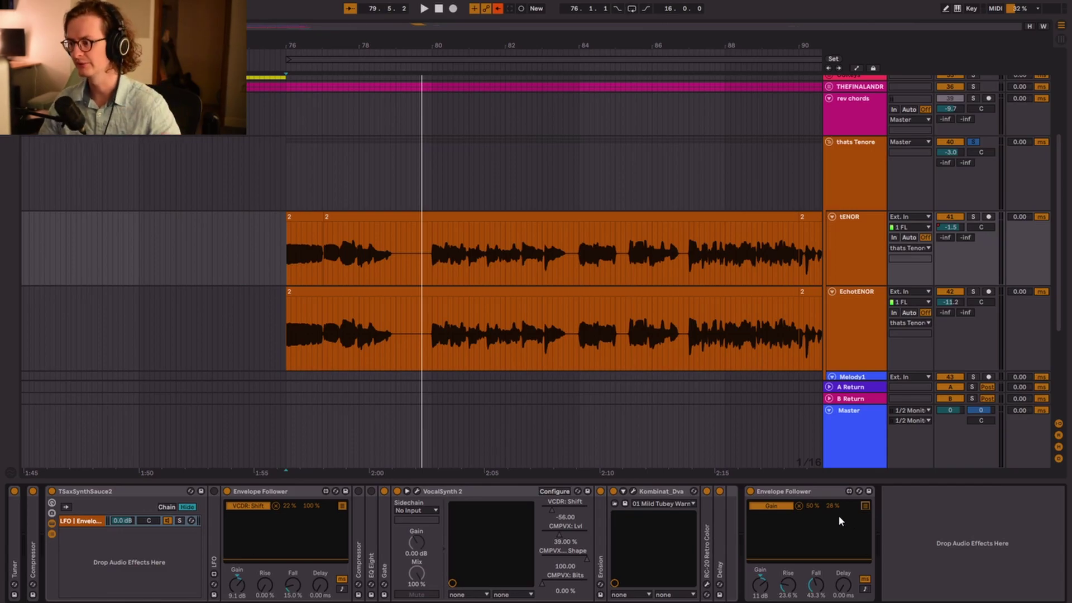
# Play from bar 76 to examine the tENOR Envelope Follower driving the EchotENOR track's Utility Gain
pyautogui.press('space')
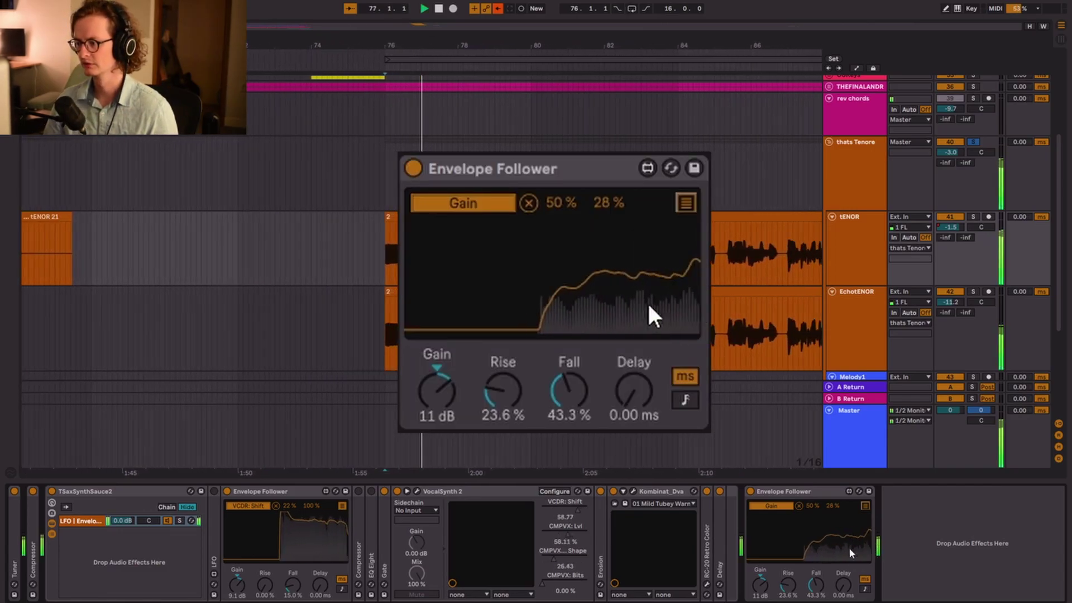
pyautogui.click(692, 301)
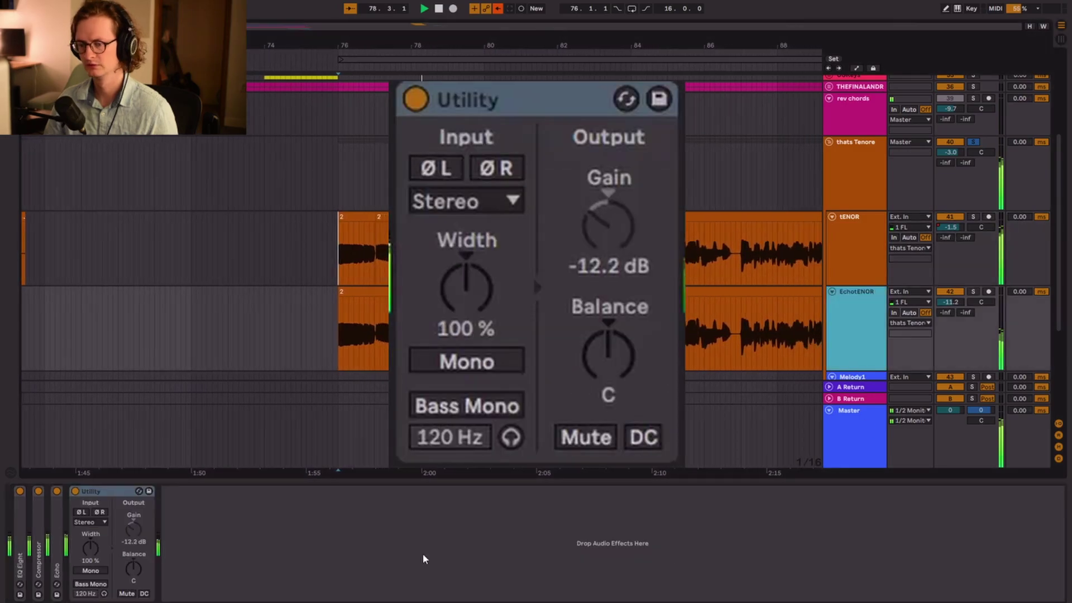
pyautogui.scroll(10, 135, 539)
pyautogui.scroll(2, 135, 539)
pyautogui.press('space')
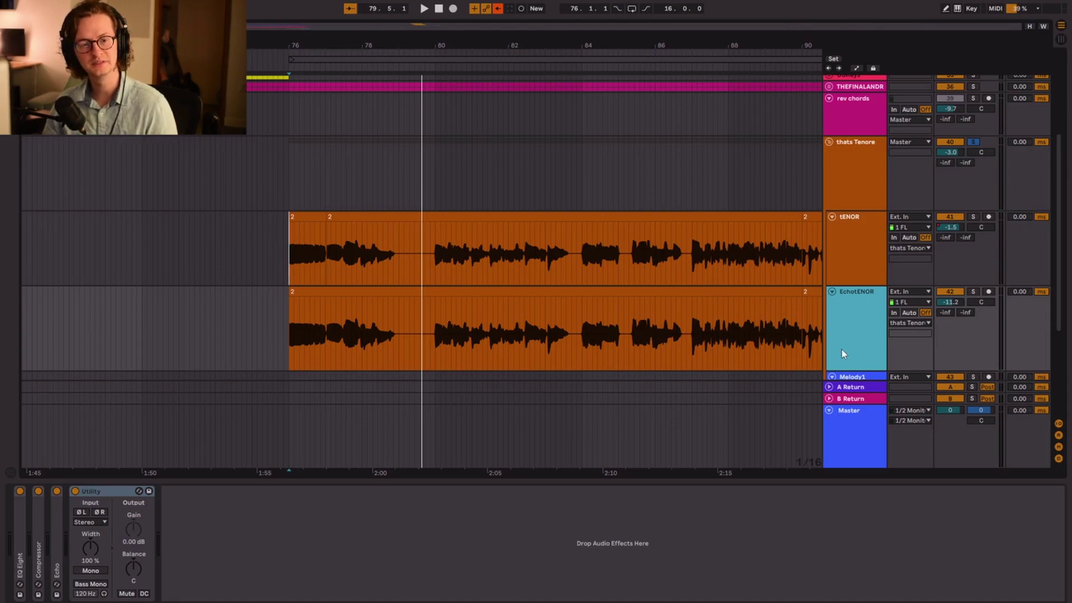
# Audition the EchotENOR track soloed from bar 76 with the tENOR track's devices shown
pyautogui.click(854, 254)
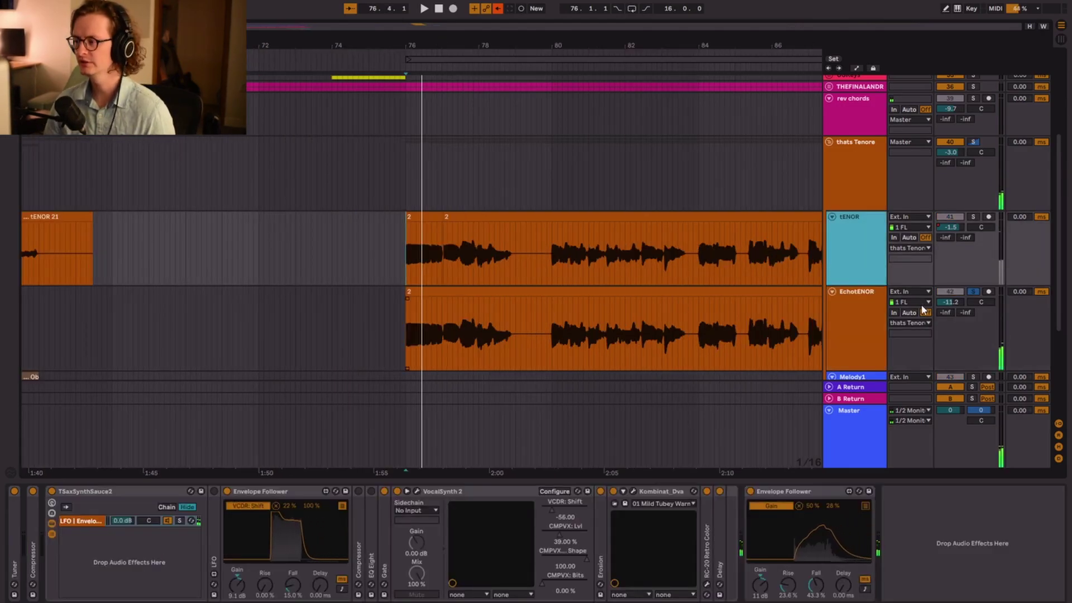
pyautogui.hotkey('ctrl', 'z')
pyautogui.click(52, 491)
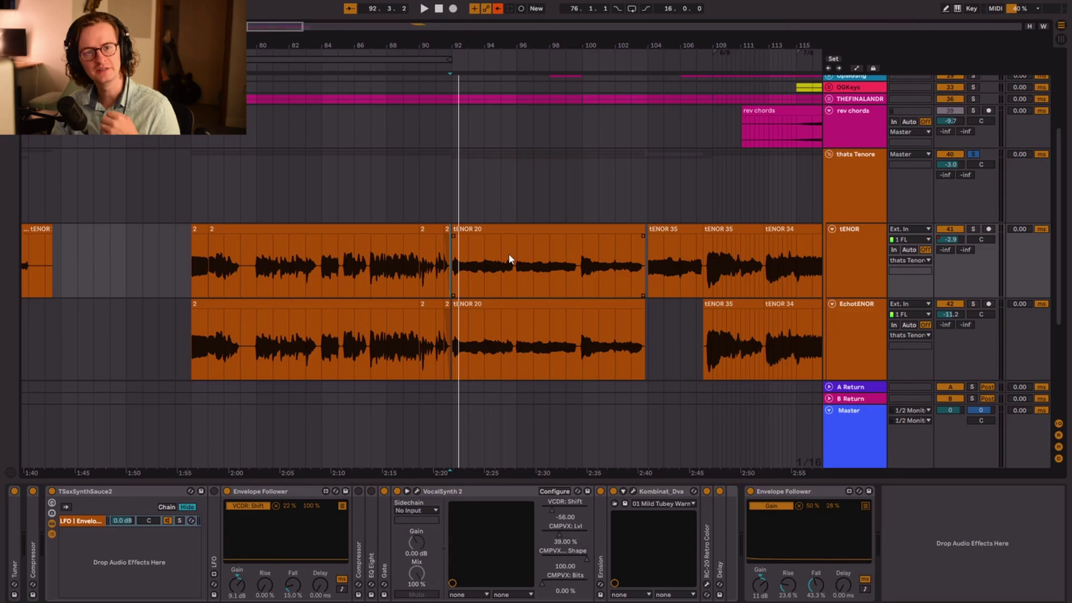
# Audition the tENOR 20 clips on the tENOR and EchotENOR tracks from bar 94
pyautogui.scroll(5, 469, 271)
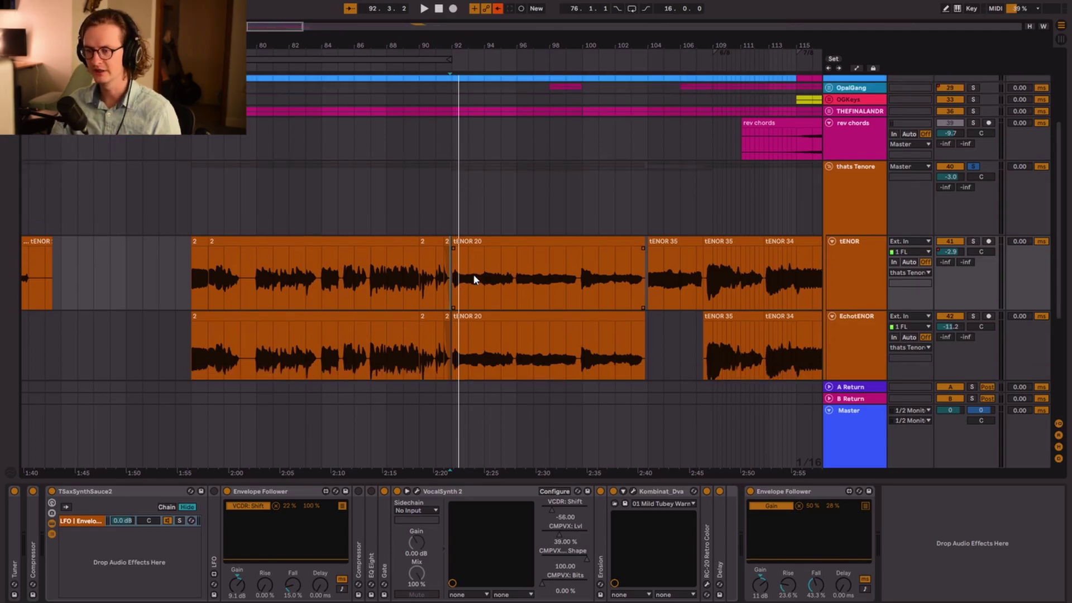
pyautogui.click(424, 272)
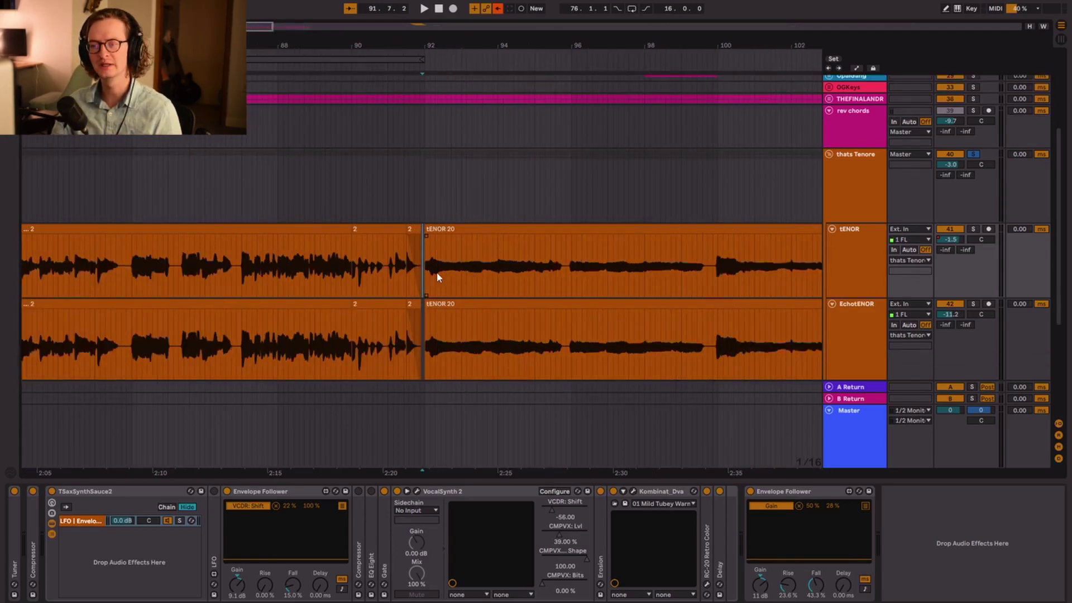
pyautogui.scroll(3, 438, 273)
pyautogui.press('space')
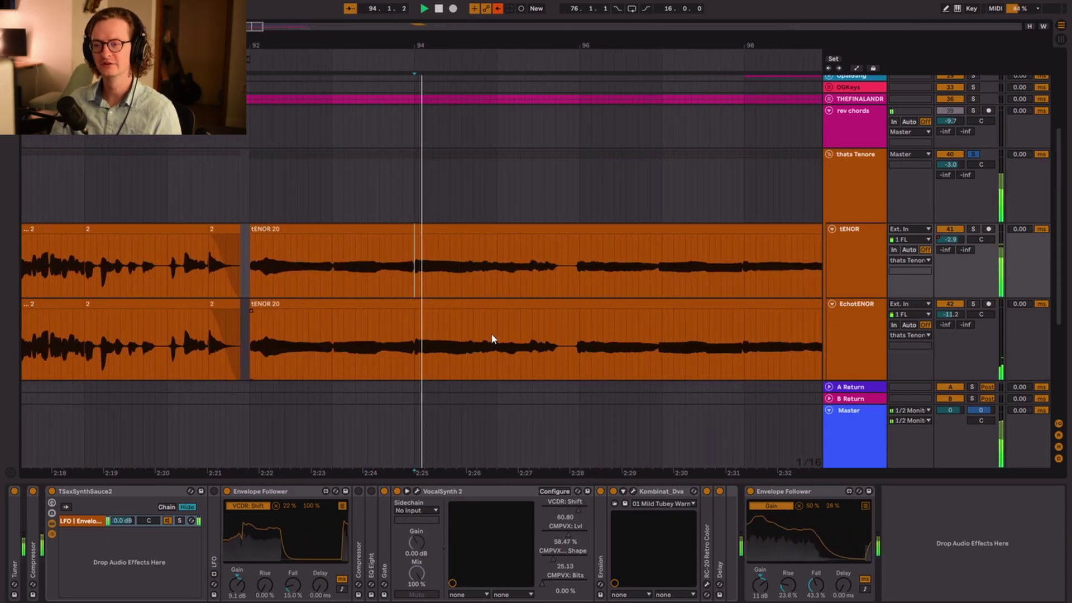
pyautogui.press('space')
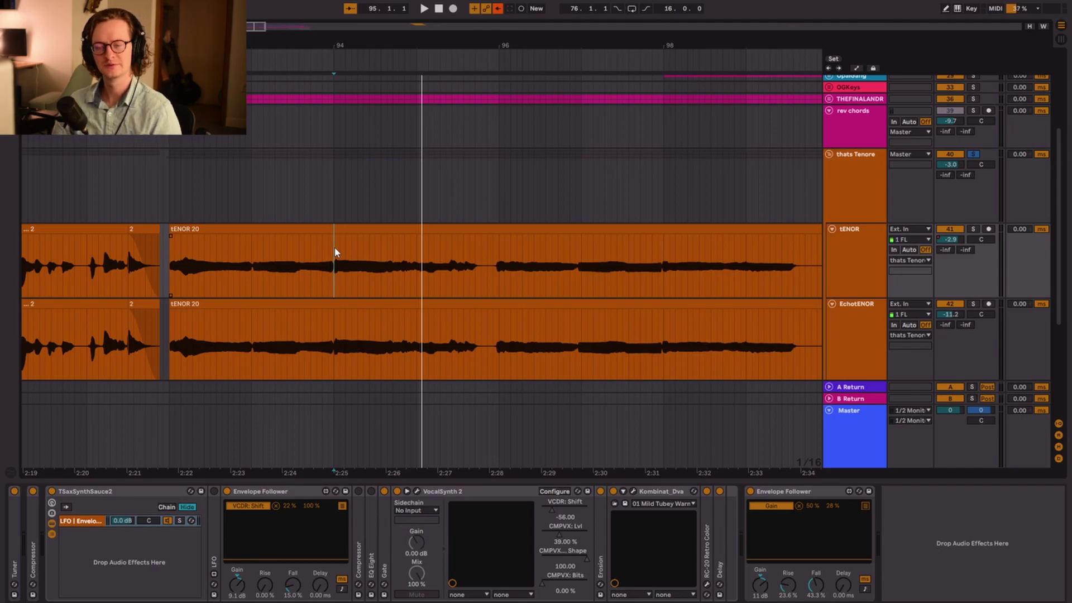
pyautogui.press('space')
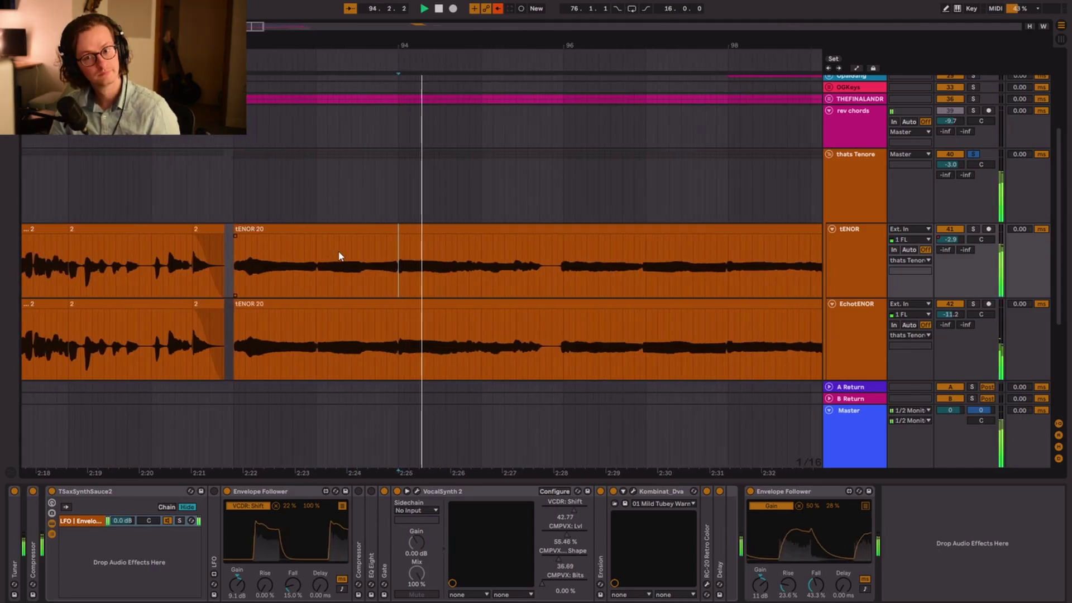
# Unsolo and fold the thats Tenore group, and show the gambeoy group's devices
pyautogui.click(848, 172)
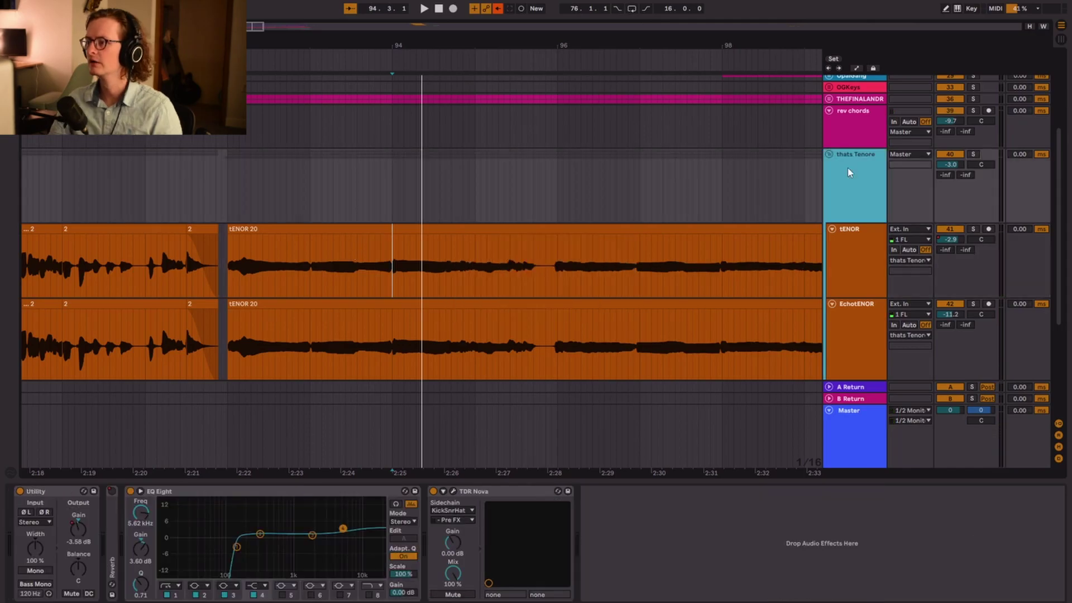
pyautogui.click(830, 154)
pyautogui.scroll(3, 848, 279)
pyautogui.click(851, 299)
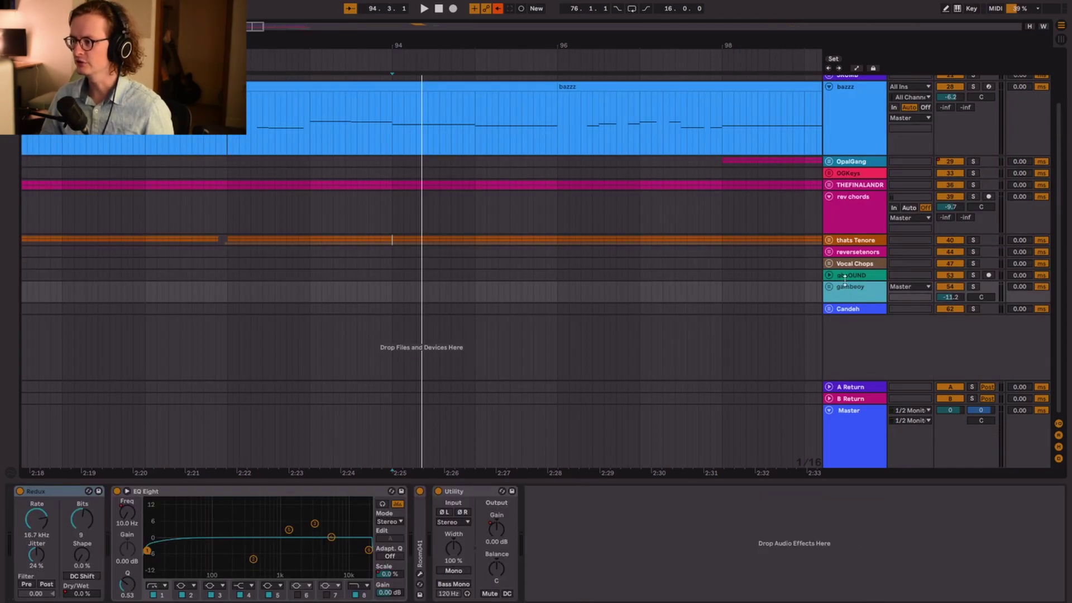
# Unfold the gbsOUND track and audition its Audio clip from the clip's start
pyautogui.click(758, 304)
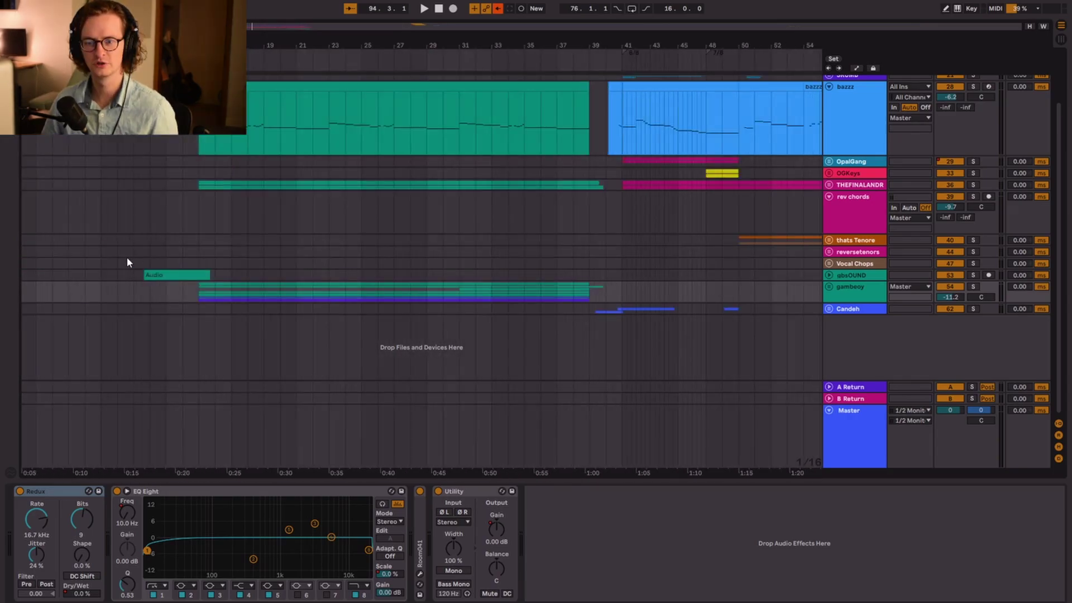
pyautogui.click(143, 253)
pyautogui.scroll(5, 144, 259)
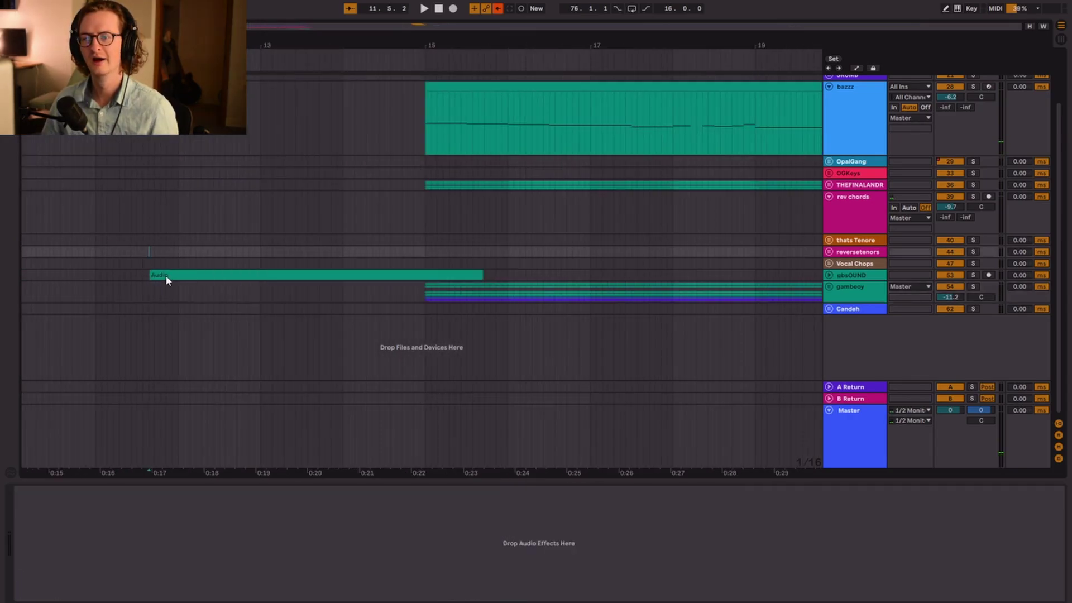
pyautogui.scroll(3, 165, 281)
pyautogui.scroll(2, 166, 280)
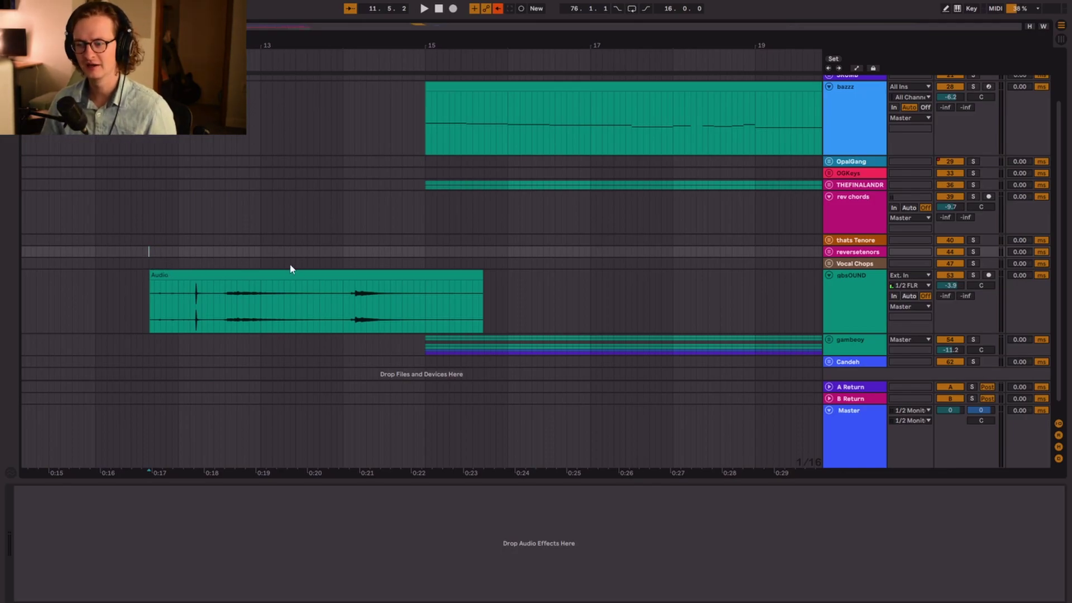
pyautogui.click(398, 311)
pyautogui.press('space')
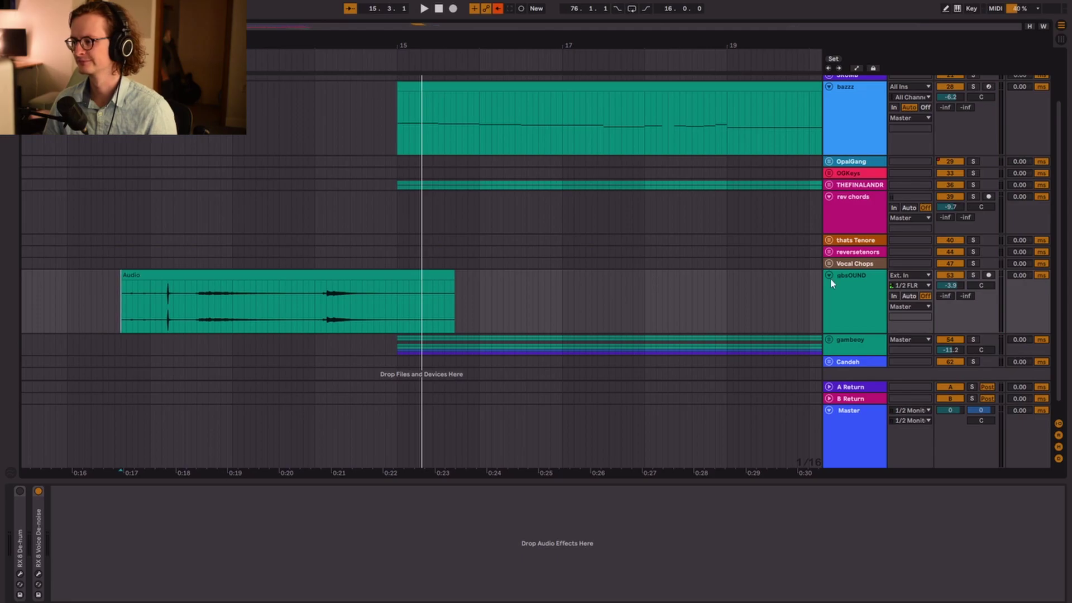
# Unfold the gambeoy group and place the playback start at bar 15, where its clips begin
pyautogui.scroll(-1, 736, 279)
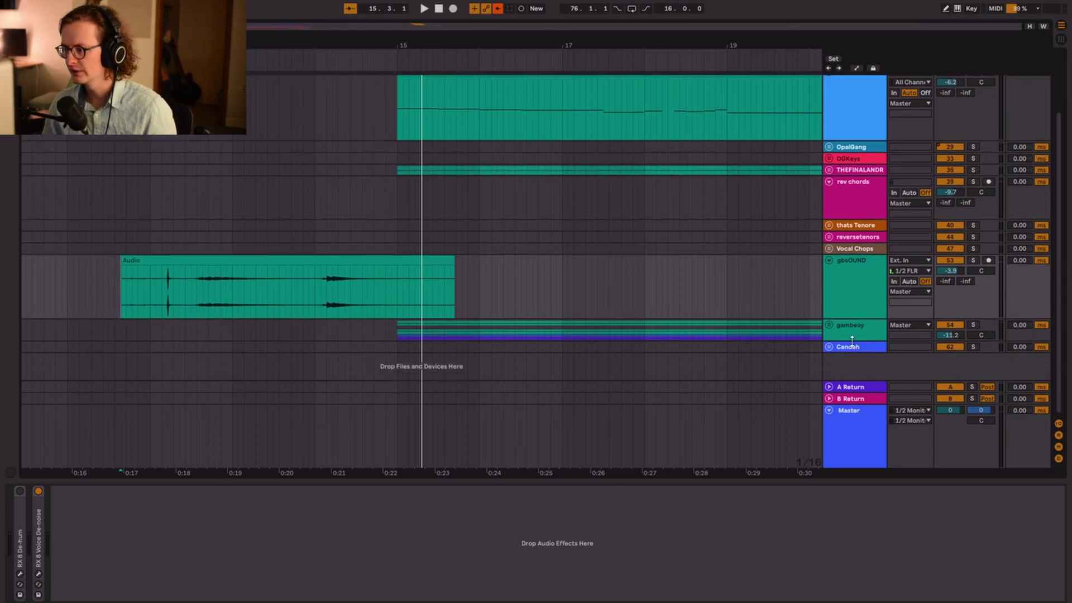
pyautogui.scroll(-5, 697, 259)
pyautogui.click(668, 255)
pyautogui.click(399, 260)
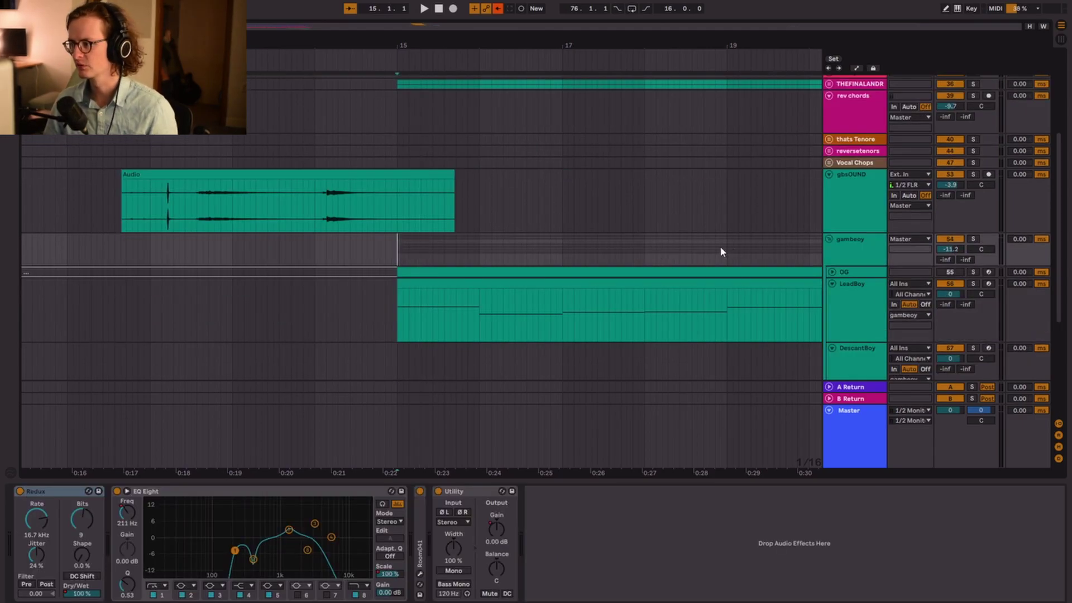
# Show the LeadBoy track's Soraboy window and move it clear of the LeadBoy clip
pyautogui.click(853, 300)
pyautogui.click(40, 491)
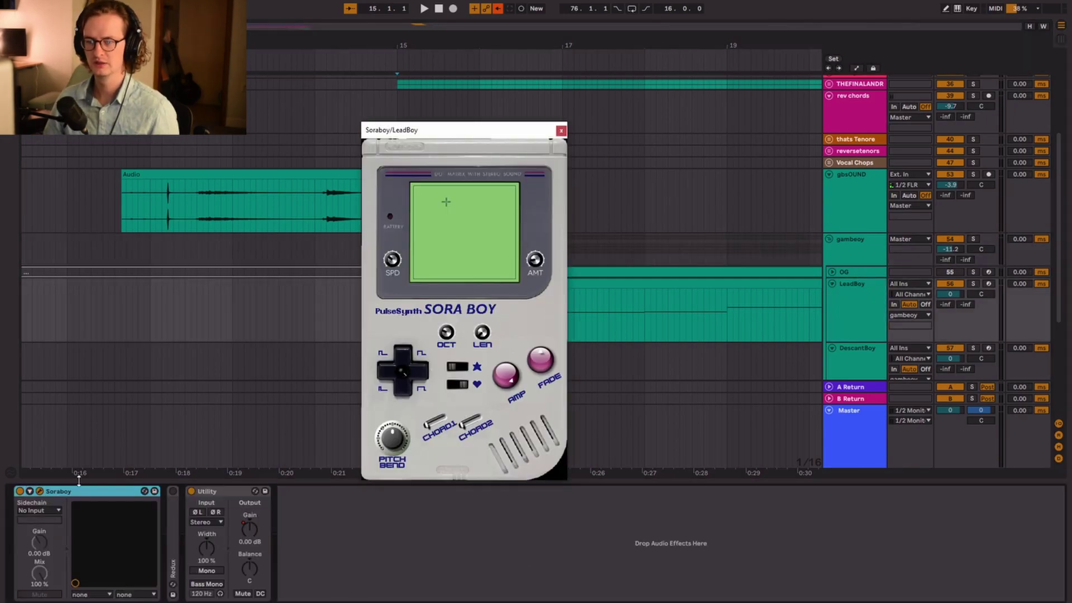
pyautogui.moveTo(469, 137); pyautogui.dragTo(223, 33)
# Audition the gambeoy group from bar 15 with its devices shown, and reselect the LeadBoy track
pyautogui.click(850, 252)
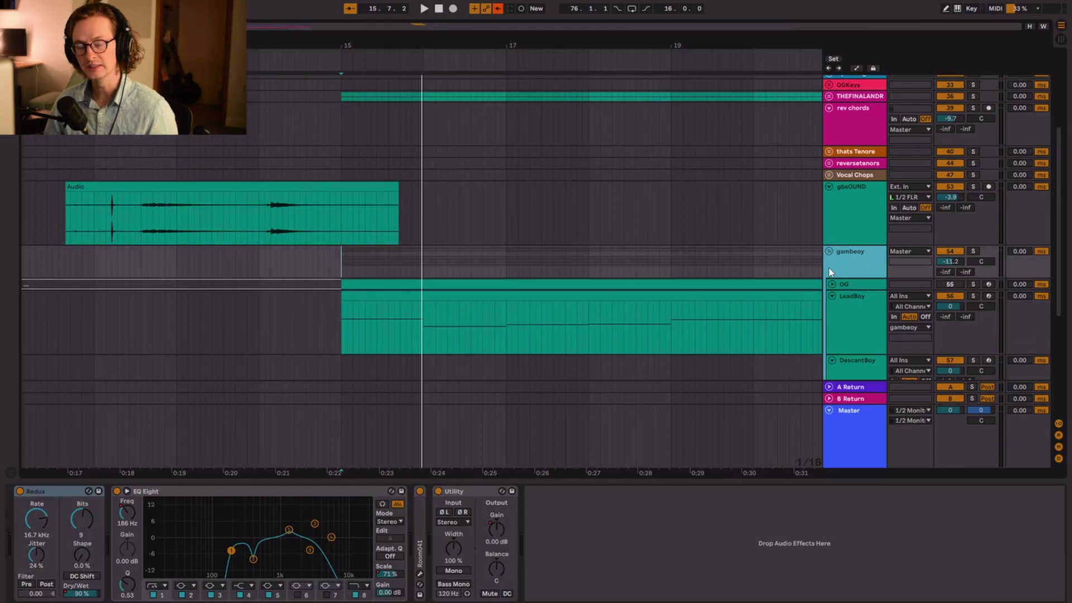
pyautogui.scroll(-1, 850, 251)
pyautogui.click(856, 279)
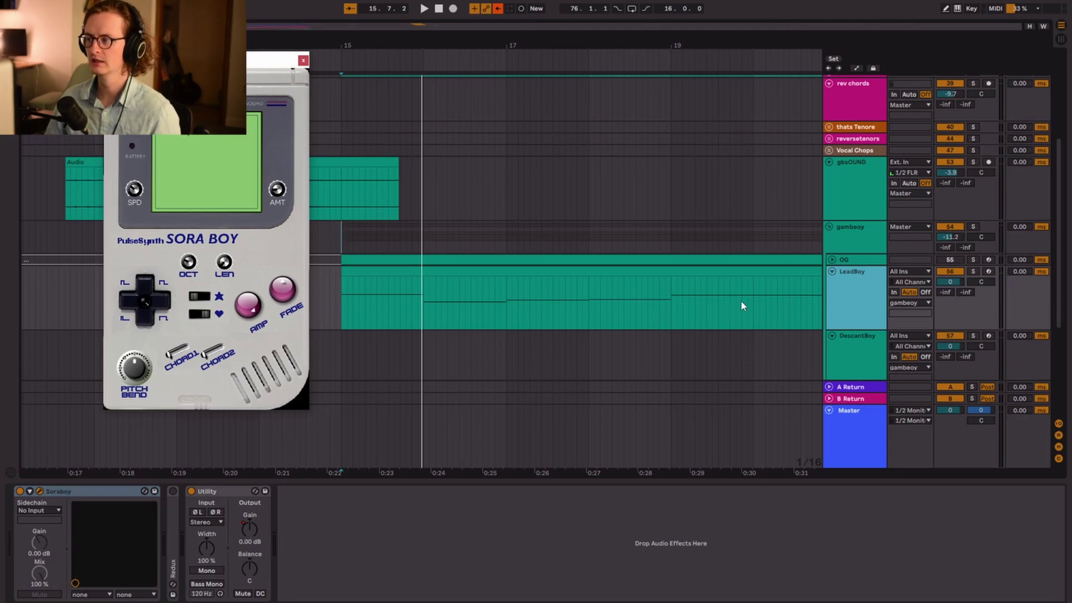
# Audition the LeadBoy track, and audition the DescantBoy track on its own around bar 31 with its Soraboy window shown
pyautogui.press('space')
pyautogui.scroll(-2, 842, 299)
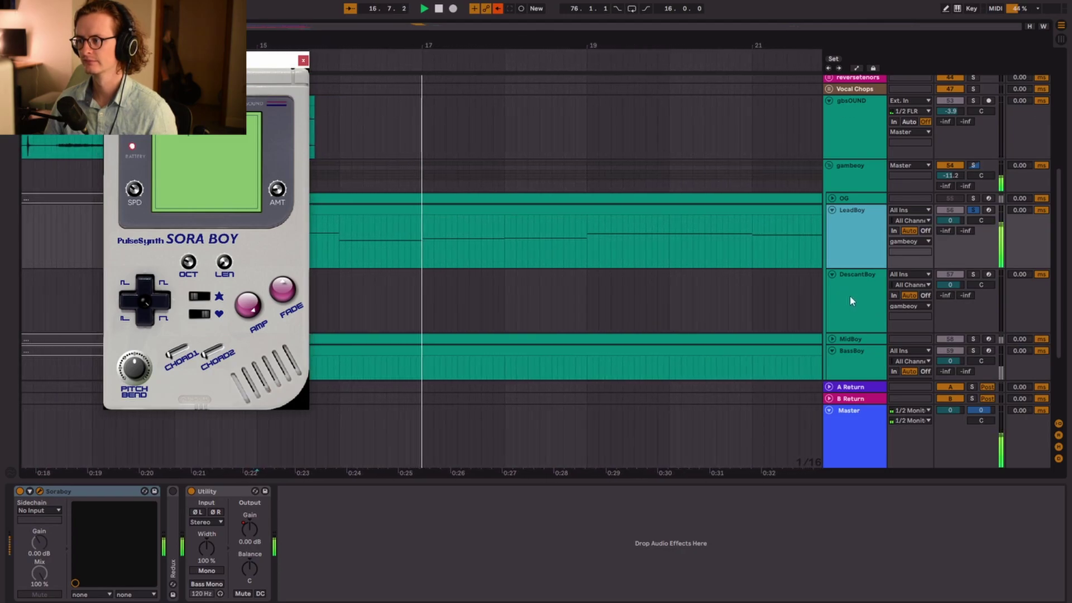
pyautogui.click(850, 302)
pyautogui.press('space')
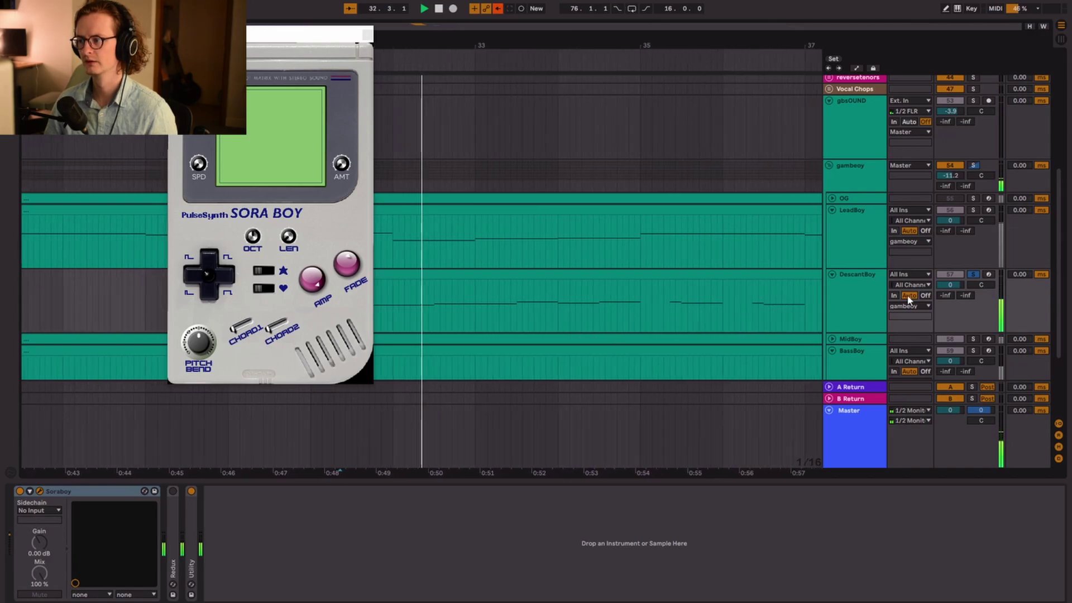
pyautogui.click(851, 305)
# Show the MidBoy track's devices and audition the first BassBoy track on its own with its Soraboy window shown
pyautogui.scroll(-3, 835, 304)
pyautogui.click(851, 252)
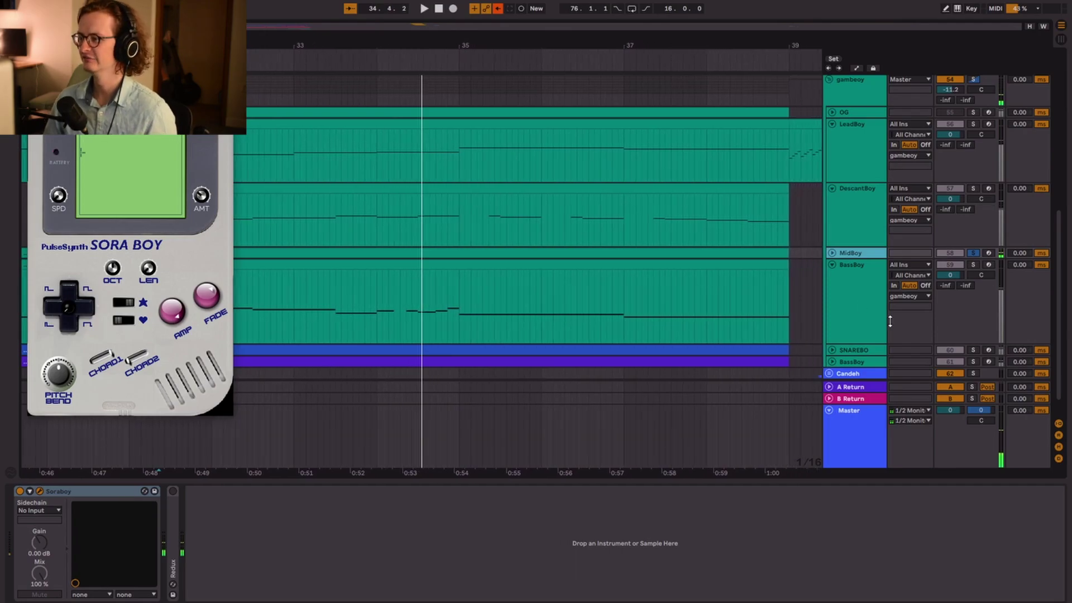
pyautogui.click(859, 296)
pyautogui.press('space')
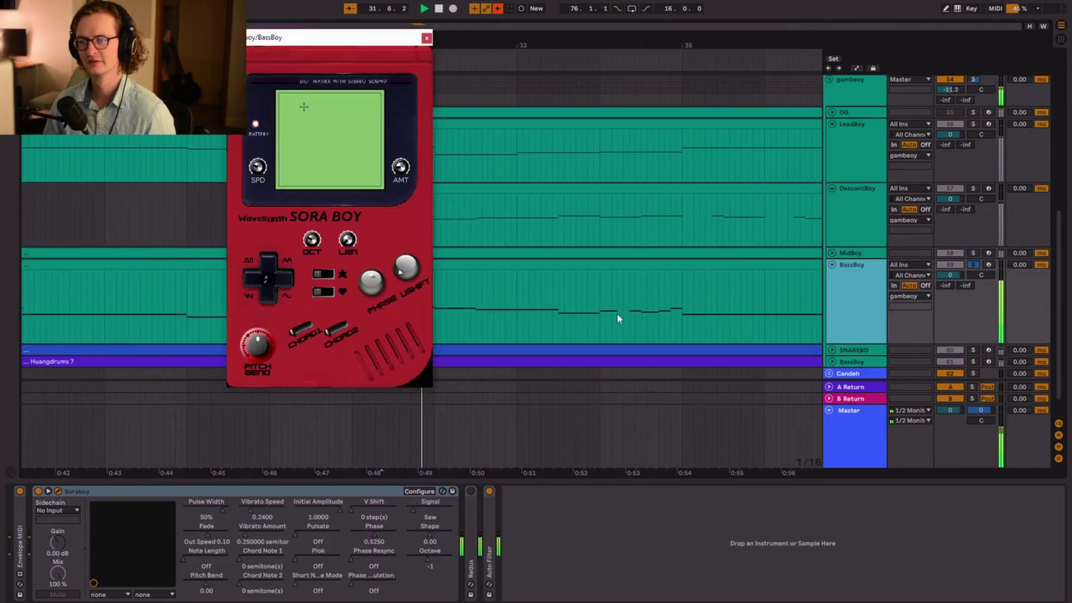
# Unfold the Auto Filter on the BassBoy track and audition the bass while toggling the filter
pyautogui.press('space')
pyautogui.doubleClick(485, 515)
pyautogui.press('space')
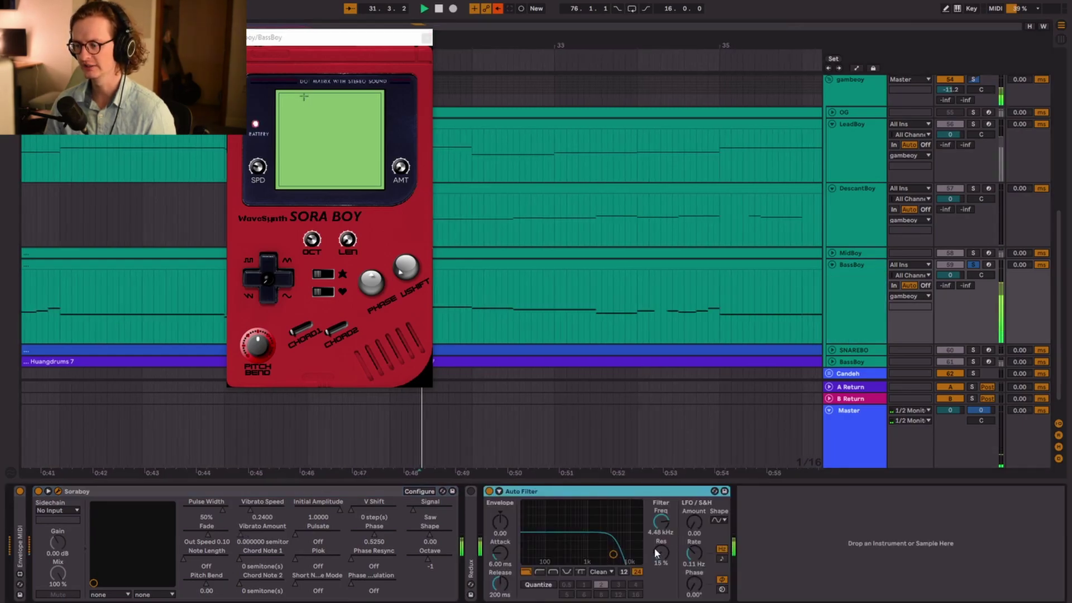
pyautogui.press('space')
pyautogui.click(489, 491)
pyautogui.press('space')
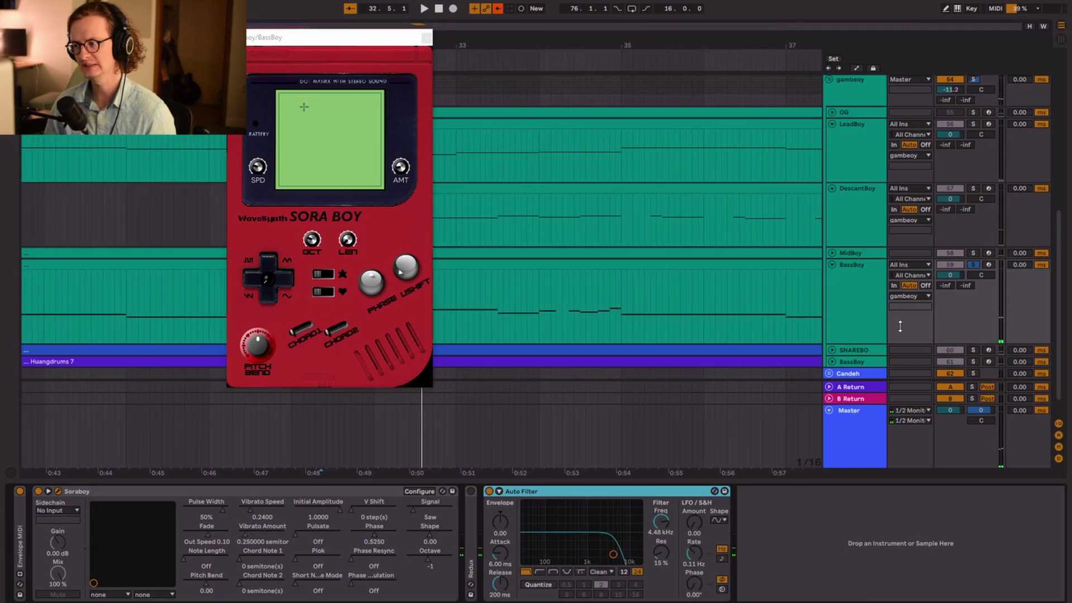
# Replace the BassBoy synth window with the noise synths of SNAREBO and the second BassBoy, audition both tracks, and close the window
pyautogui.click(426, 39)
pyautogui.click(687, 327)
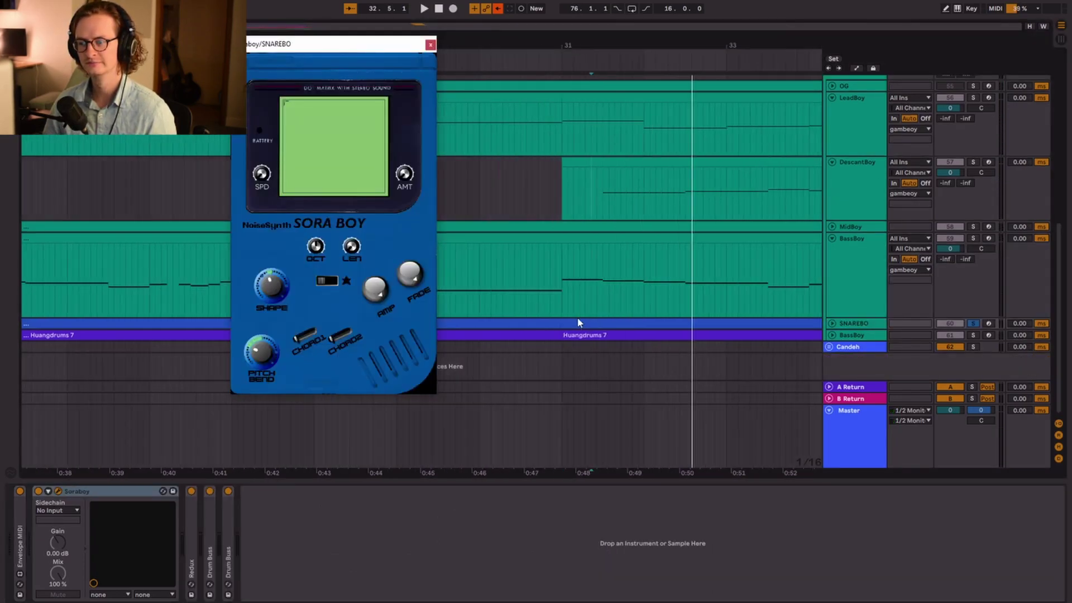
pyautogui.press('space')
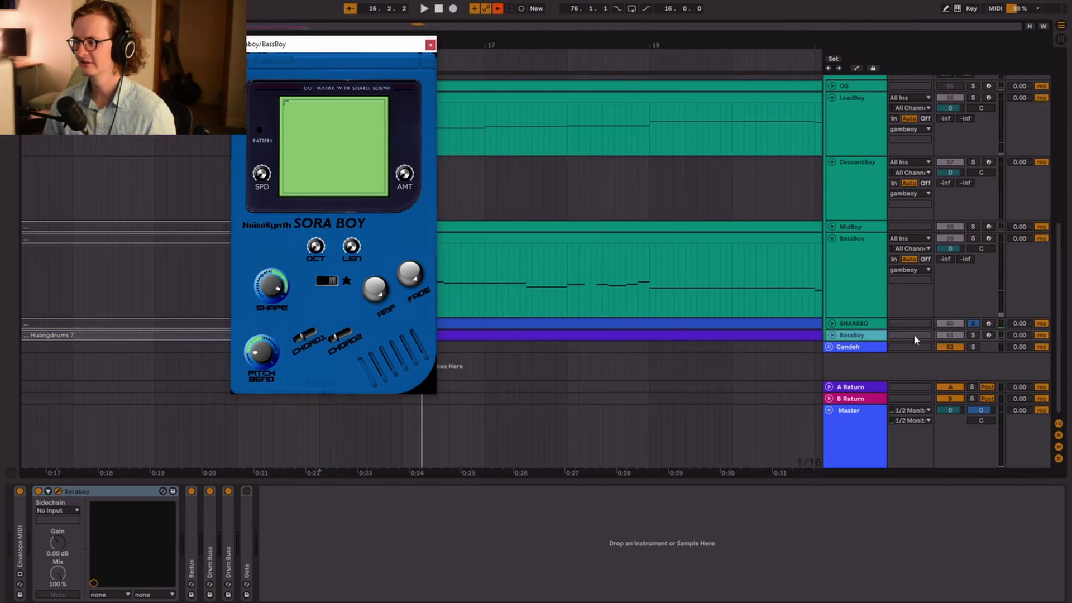
pyautogui.click(913, 334)
pyautogui.press('space')
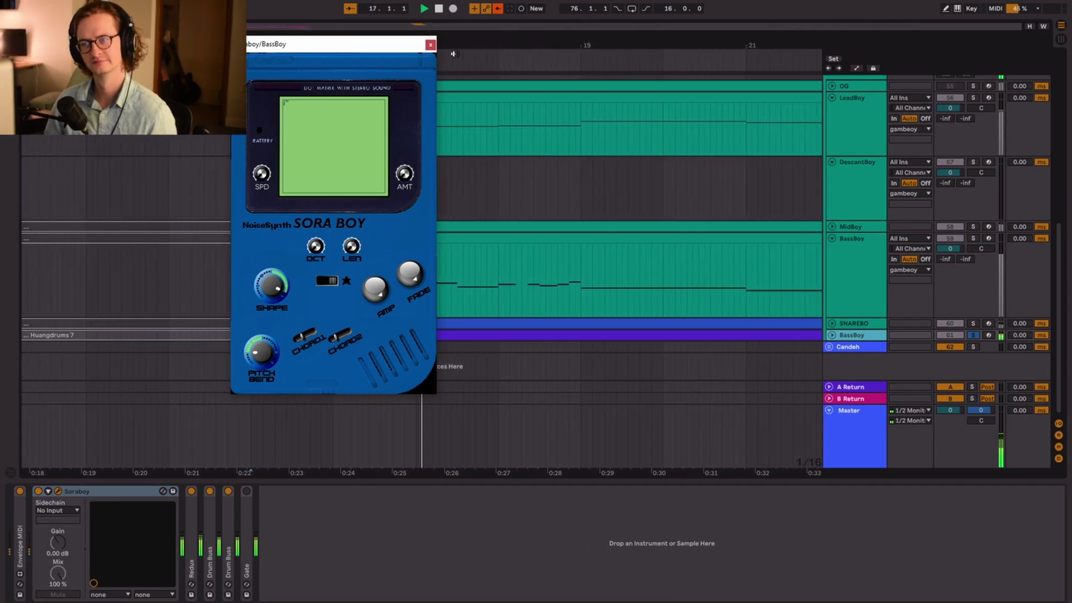
pyautogui.click(430, 44)
# Show the gambeoy group's Redux, EQ Eight and Utility devices and audition the group from bar 15
pyautogui.scroll(4, 861, 330)
pyautogui.click(863, 195)
pyautogui.press('space')
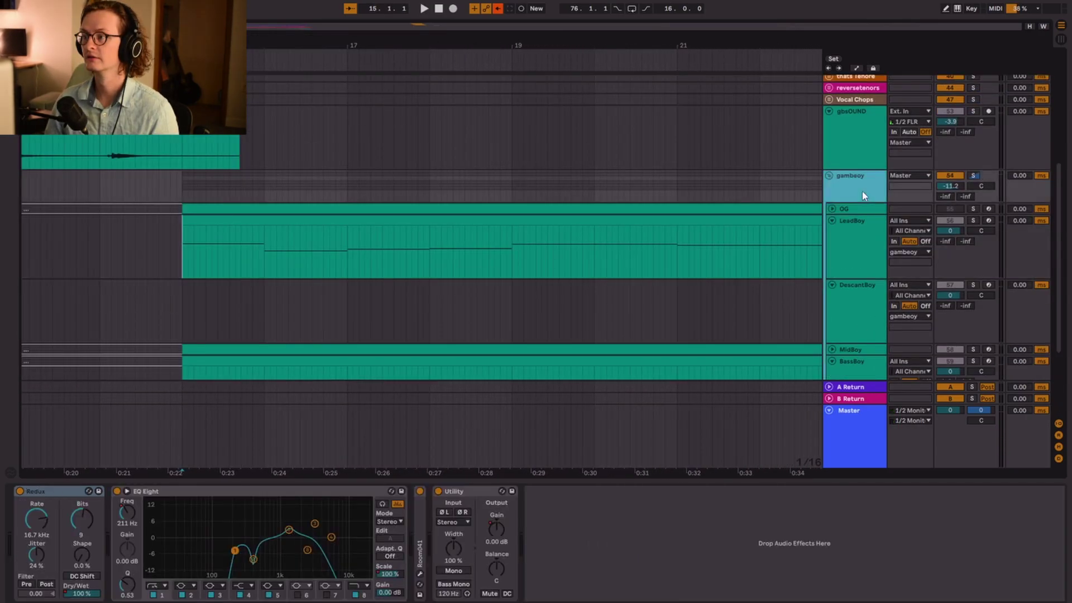
pyautogui.click(180, 494)
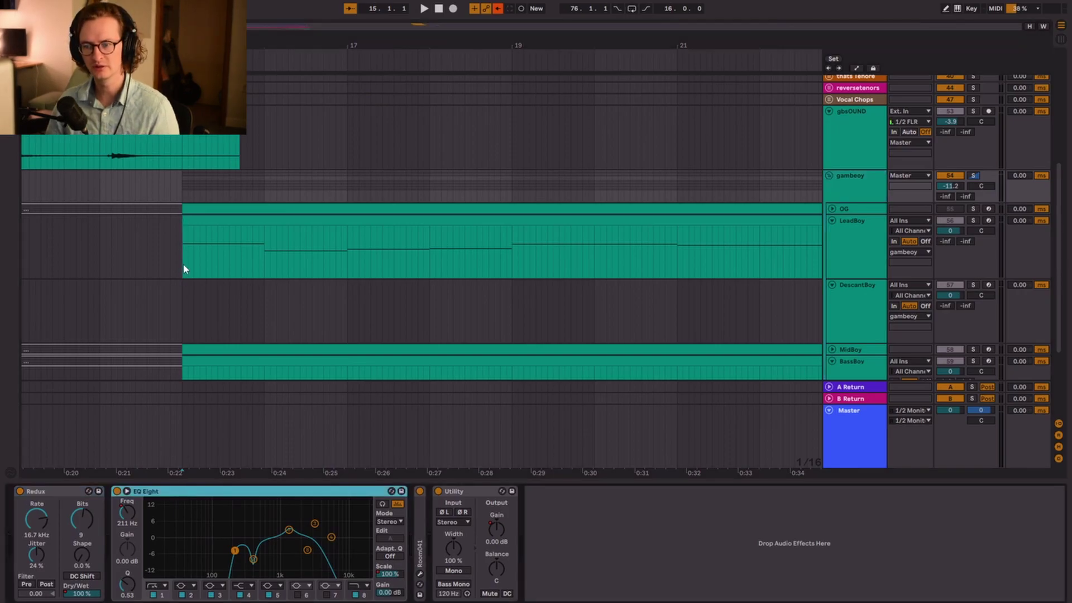
pyautogui.scroll(2, 251, 291)
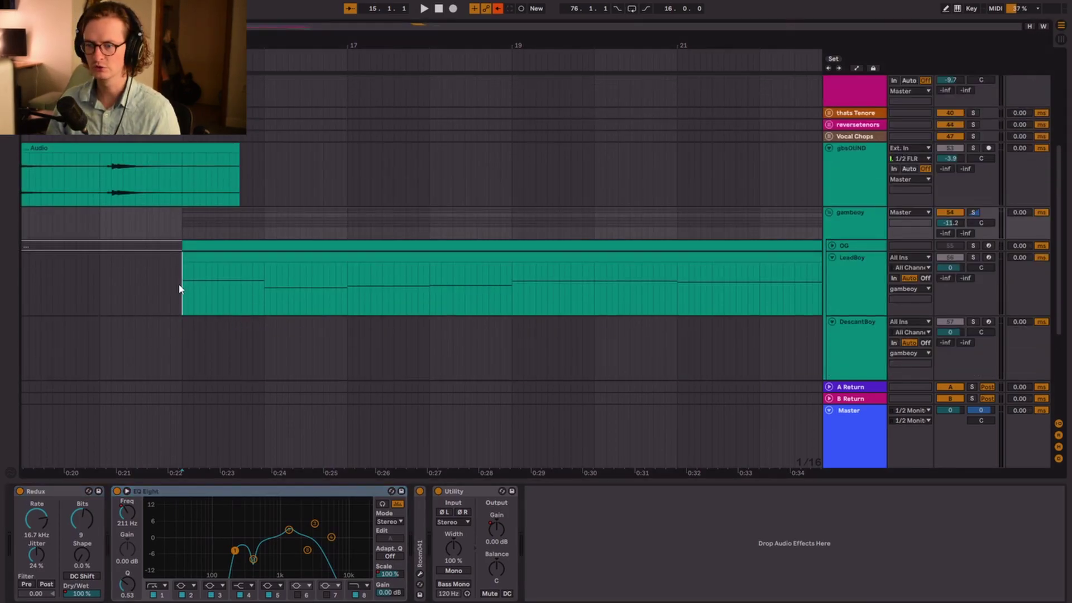
pyautogui.press('space')
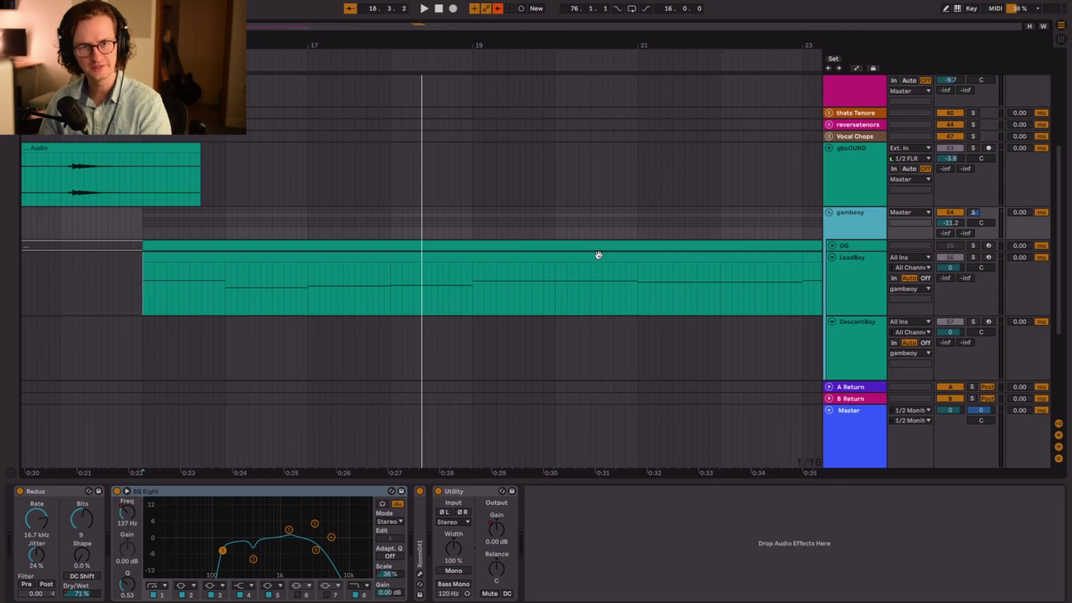
# Audition the gambeoy group up to its DescantBoy entry and place the playback start at bar 31
pyautogui.click(303, 286)
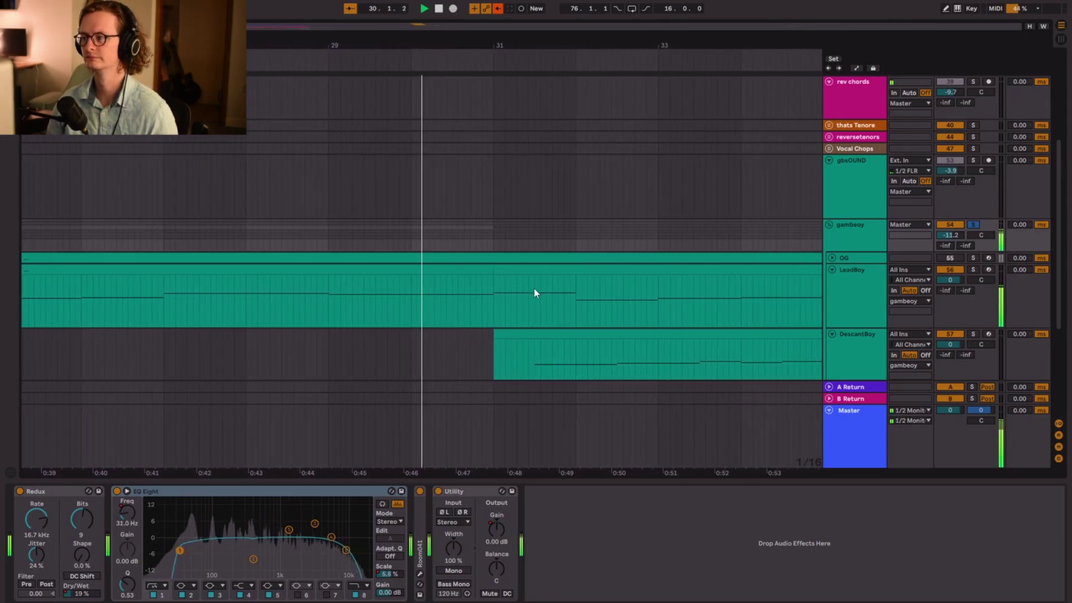
pyautogui.scroll(-5, 532, 290)
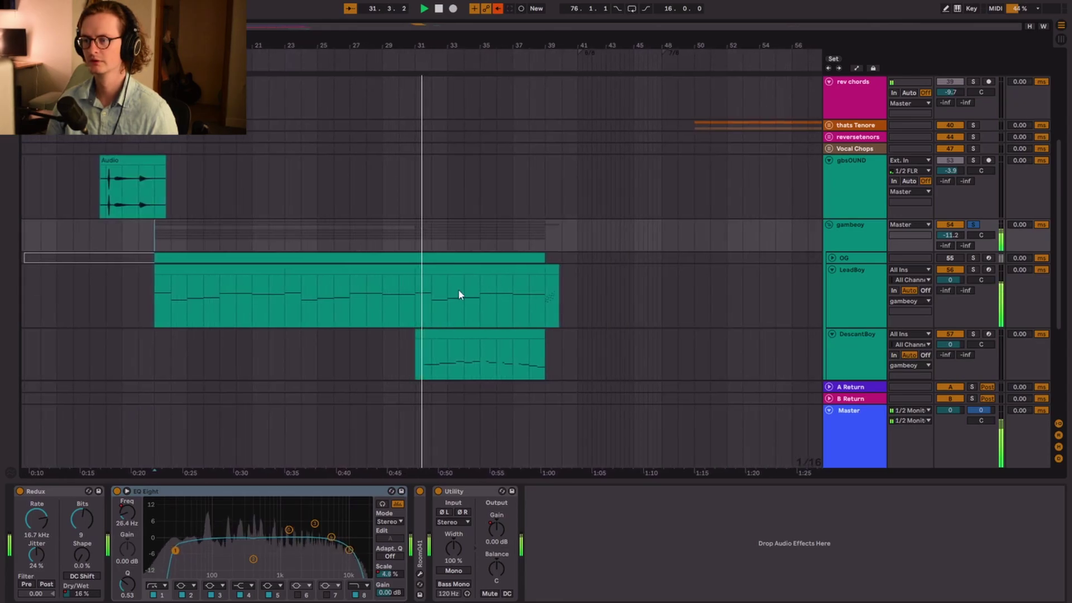
pyautogui.press('space')
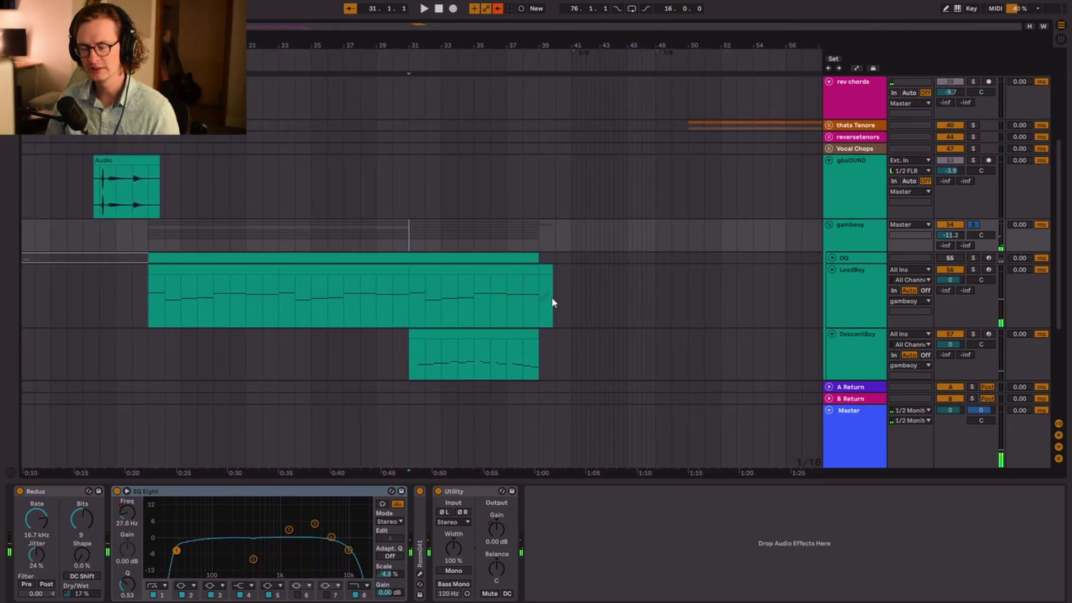
# Play the gambeoy group from bar 31 with the bazzz and rev chords tracks in view
pyautogui.scroll(-3, 559, 296)
pyautogui.scroll(8, 688, 283)
pyautogui.scroll(-4, 688, 283)
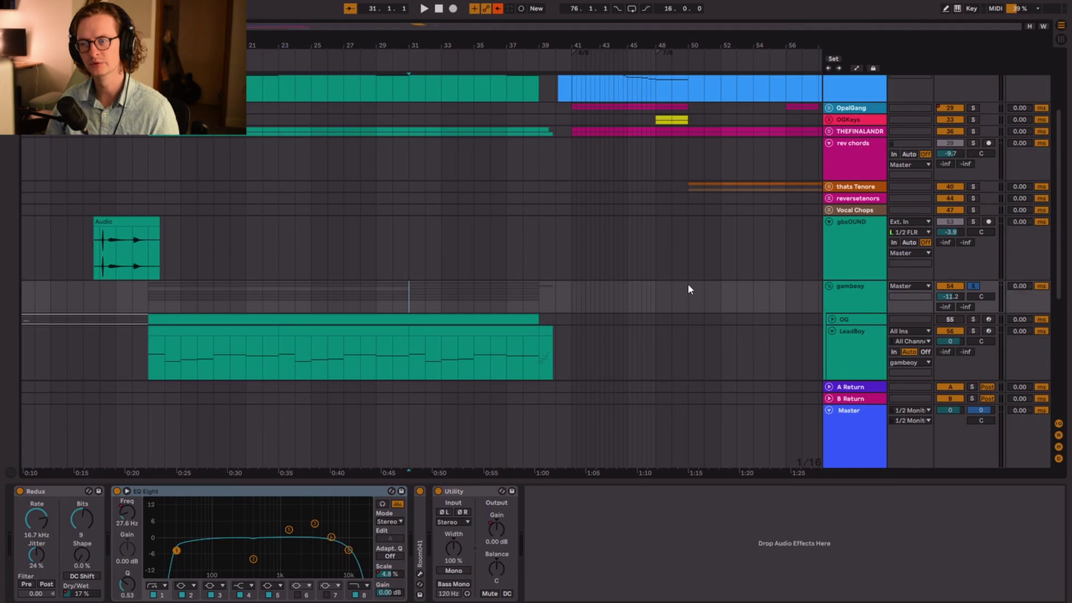
pyautogui.scroll(3, 805, 239)
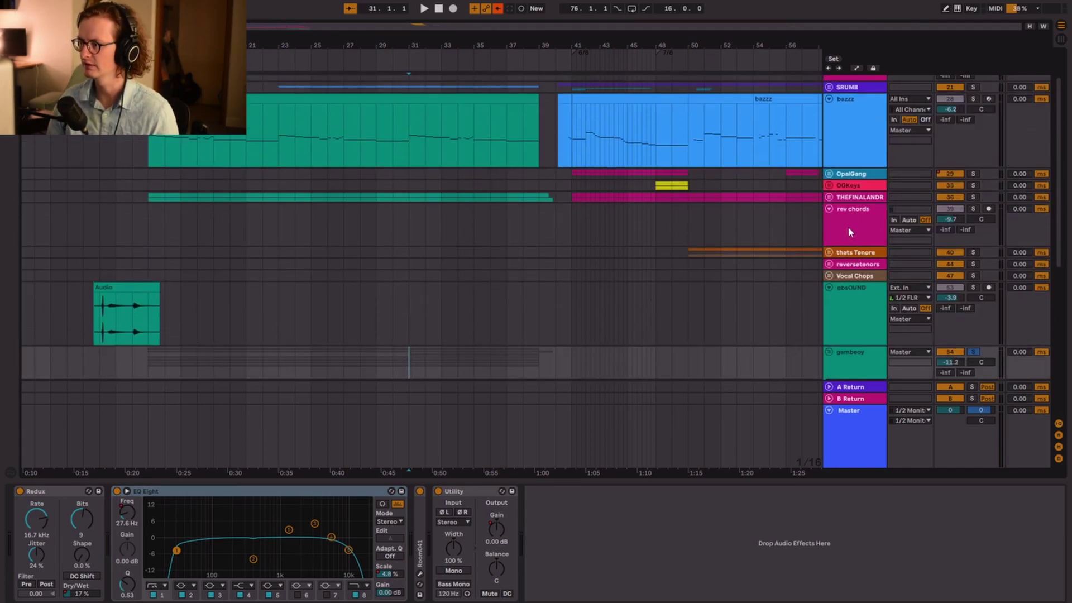
pyautogui.press('space')
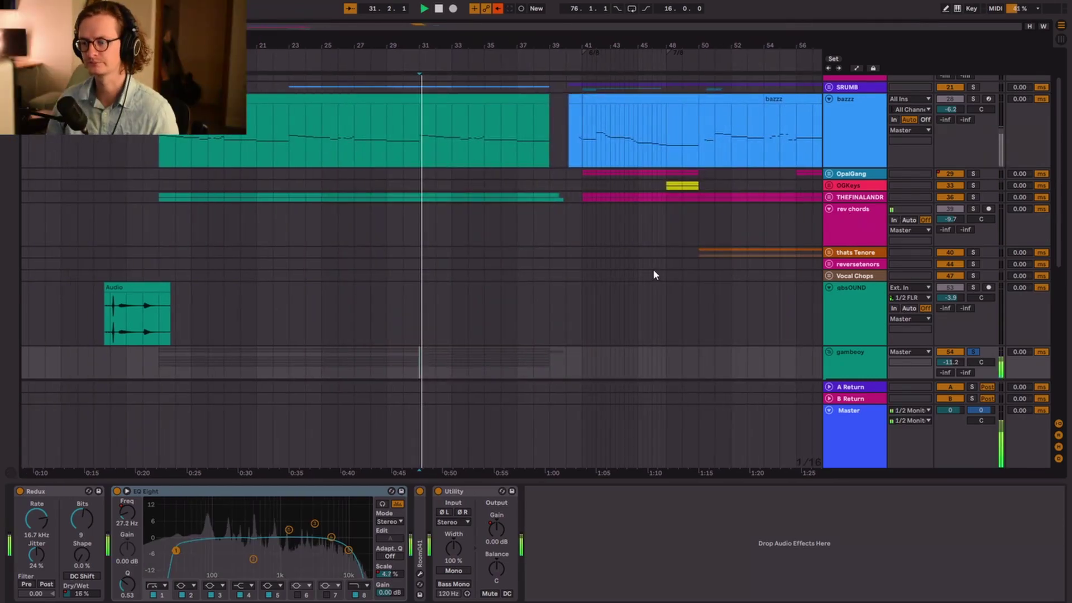
# Unfold the Vocal Chops group and show all its Oblivion vocal clips across the arrangement
pyautogui.scroll(-8, 653, 262)
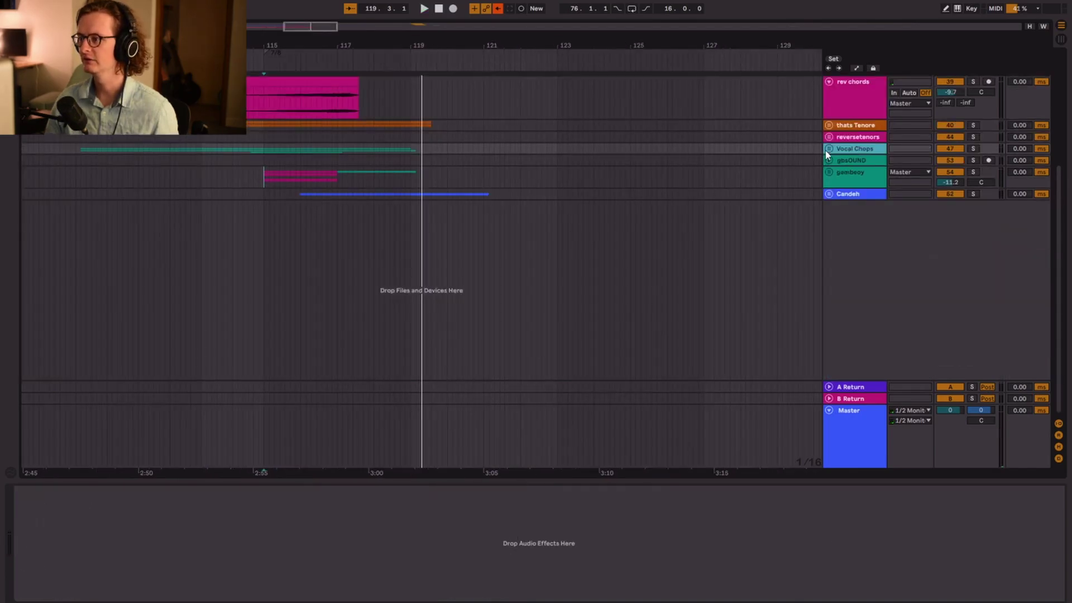
pyautogui.click(828, 150)
pyautogui.hscroll(-5, 579, 279)
pyautogui.scroll(-3, 579, 279)
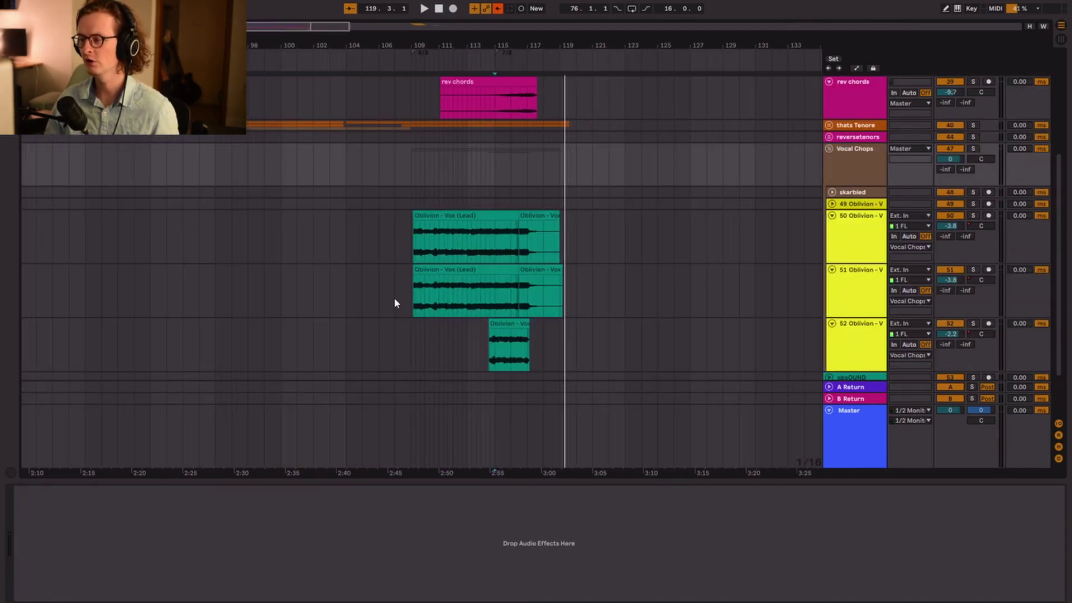
pyautogui.hscroll(-3, 385, 298)
pyautogui.scroll(-3, 477, 269)
pyautogui.hscroll(-6, 277, 279)
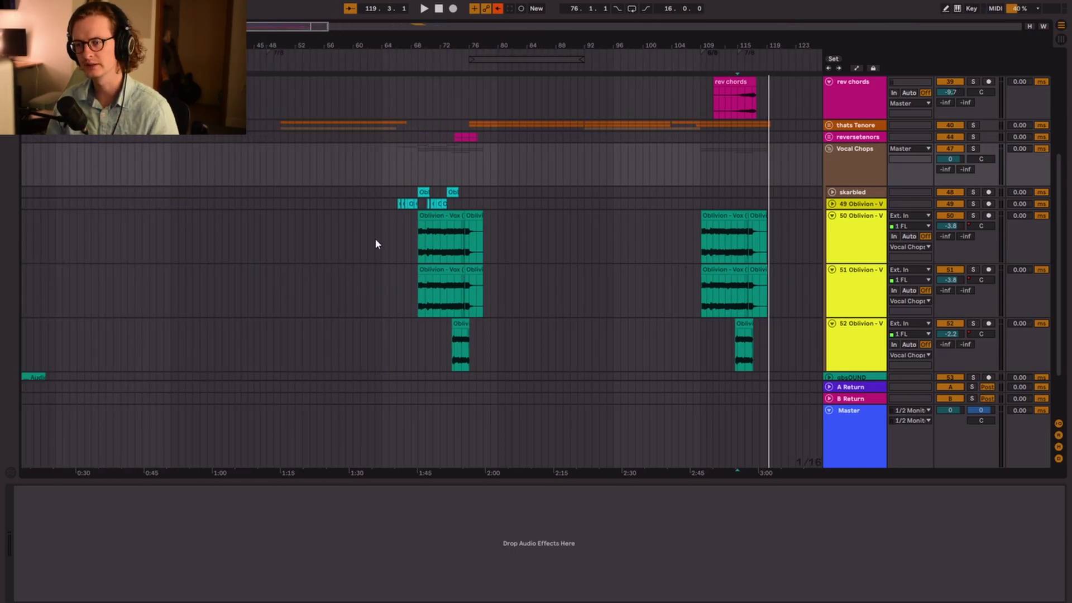
# Place the playback start at bar 66, just before the first vocal chop clips, and solo the Vocal Chops group
pyautogui.scroll(4, 397, 234)
pyautogui.click(387, 192)
pyautogui.scroll(4, 412, 200)
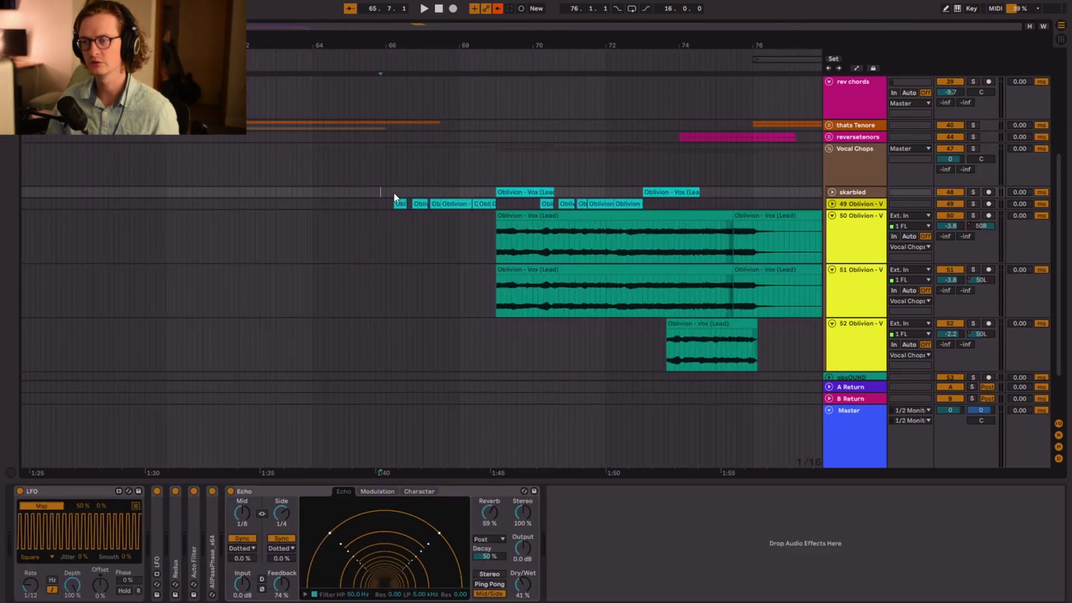
pyautogui.click(385, 205)
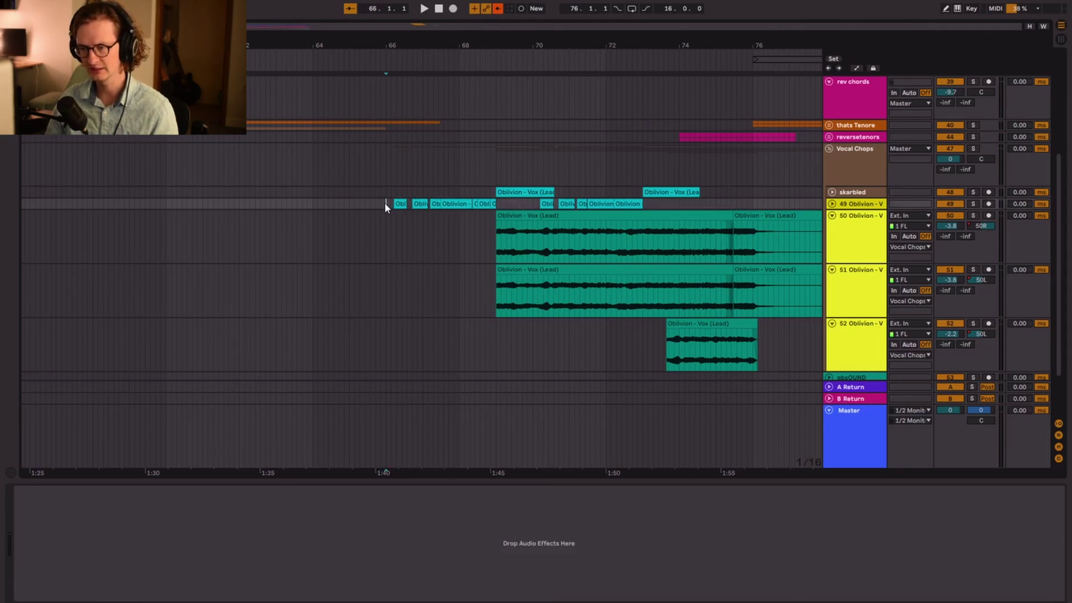
pyautogui.click(867, 183)
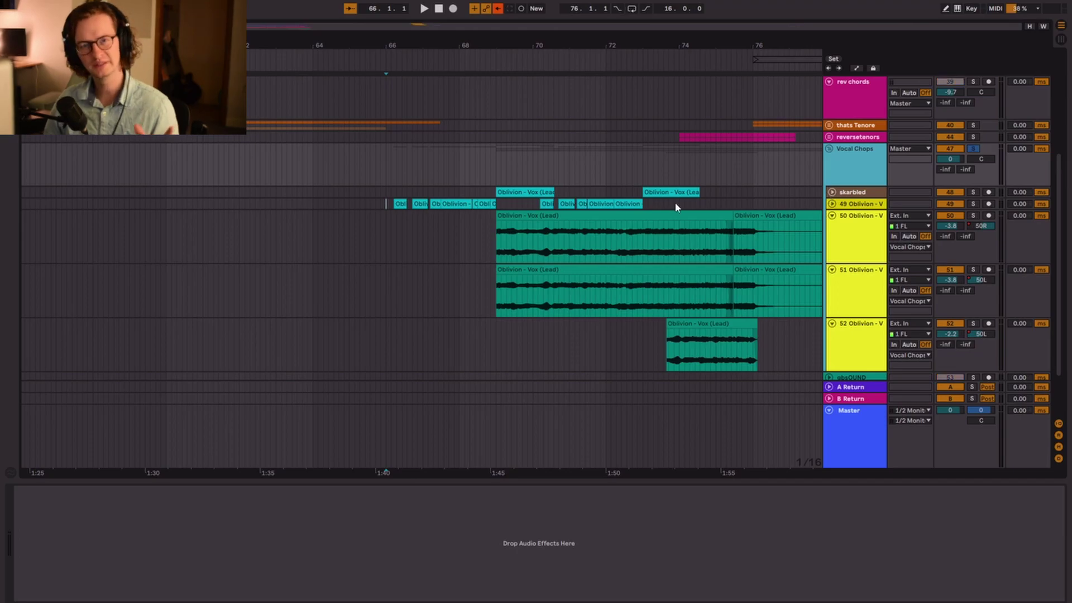
# Solo track 50 Oblivion and audition its vocal clip from about bar 73 with its Utility device shown
pyautogui.hscroll(3, 473, 245)
pyautogui.click(473, 245)
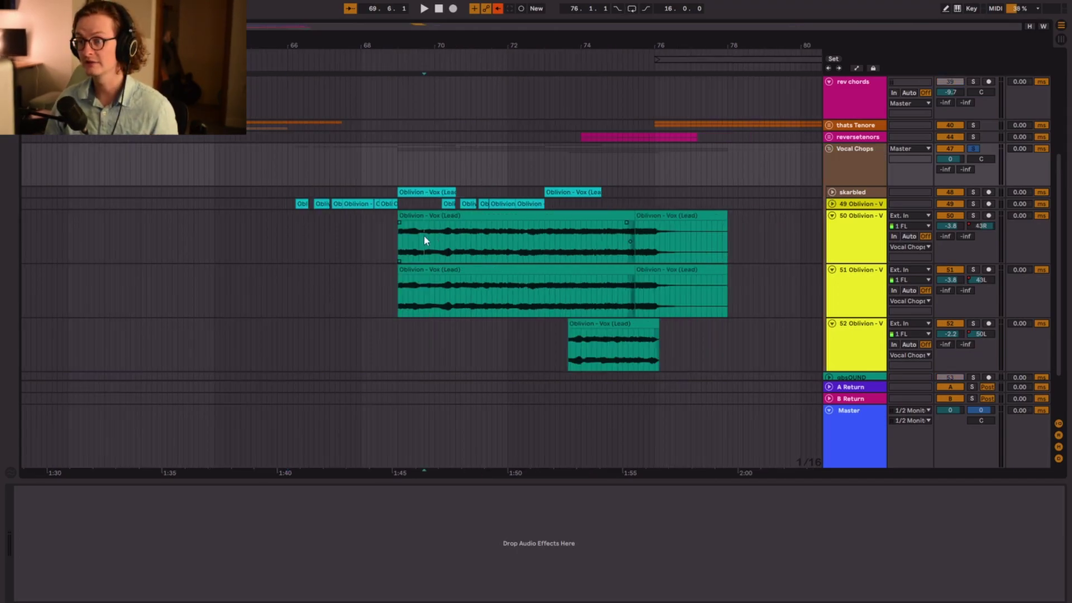
pyautogui.hscroll(3, 390, 279)
pyautogui.click(372, 247)
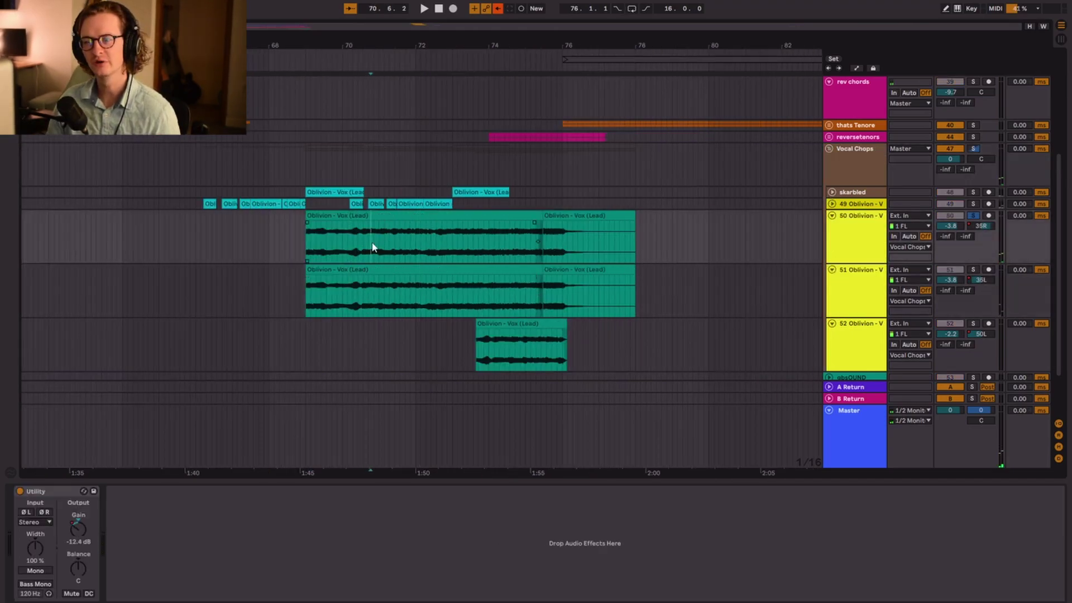
pyautogui.click(478, 242)
pyautogui.press('space')
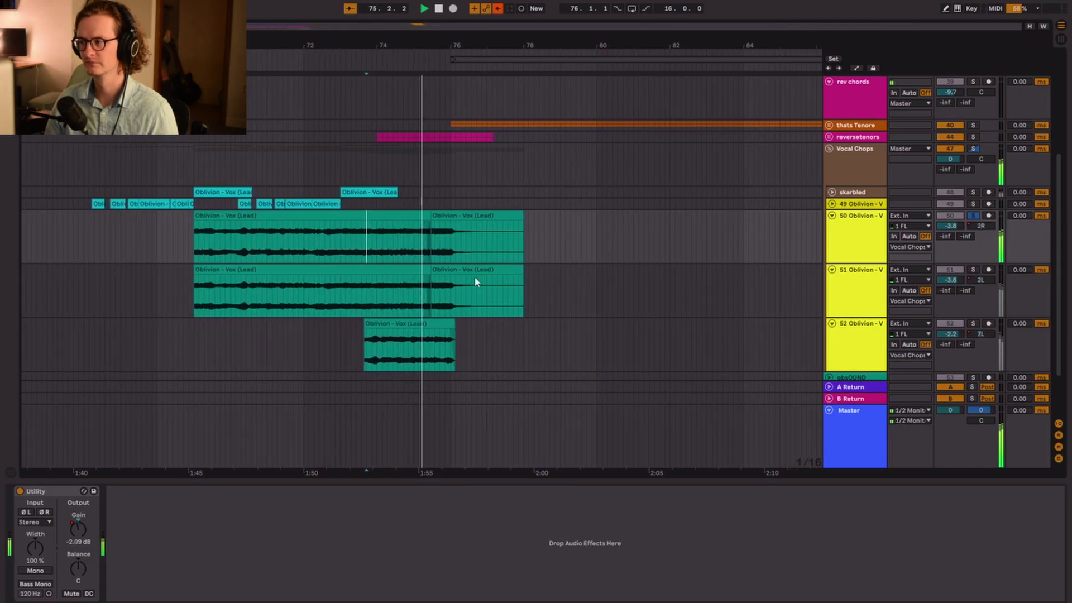
pyautogui.press('space')
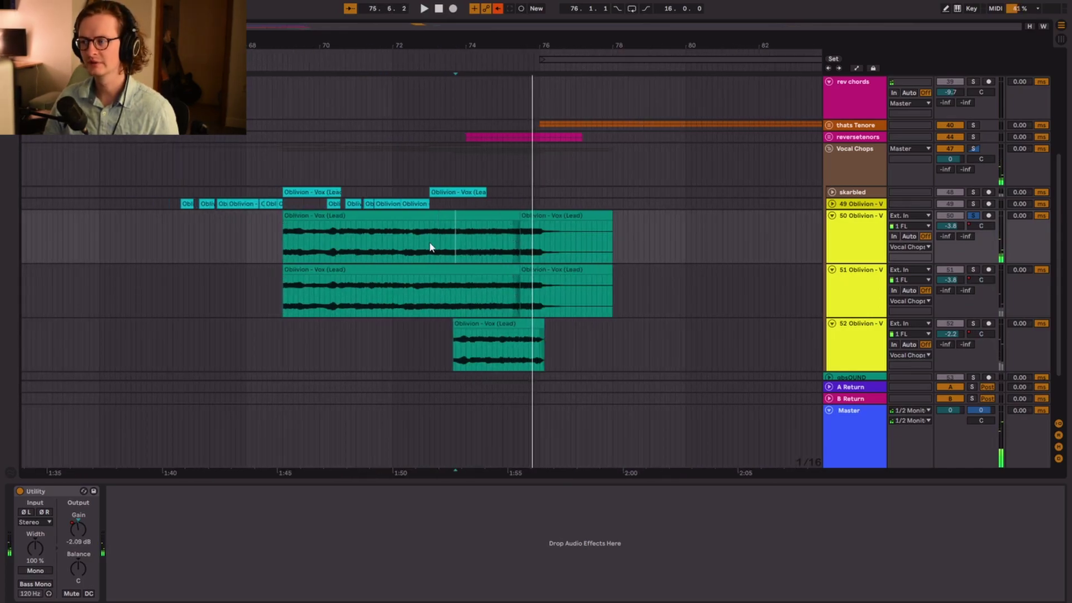
# Select and solo Oblivion vocal tracks 50, 51 and 52 together and audition them from bar 72
pyautogui.click(322, 249)
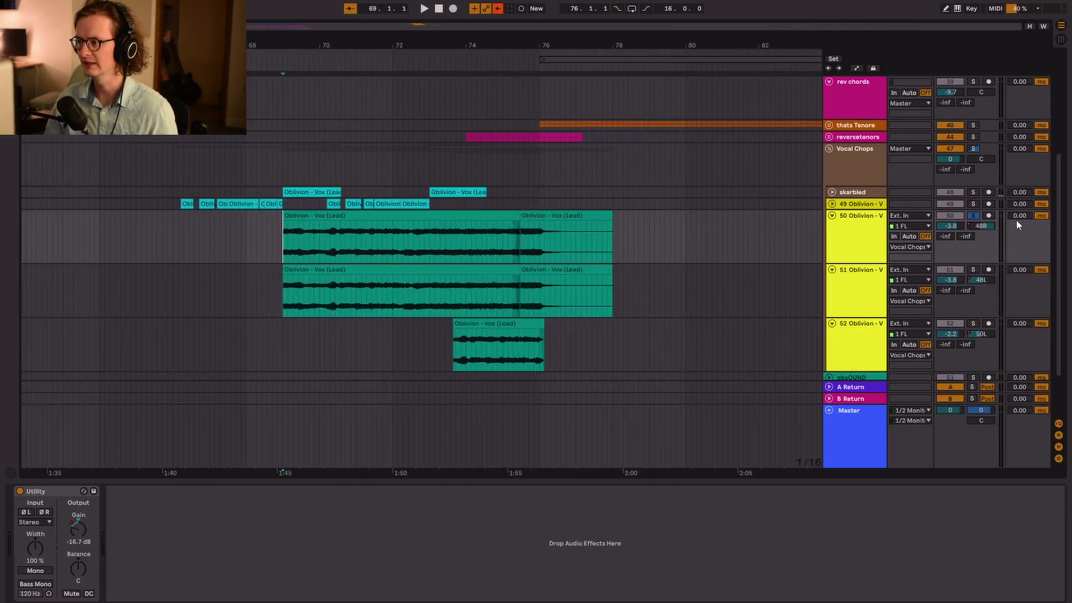
pyautogui.scroll(-2, 441, 280)
pyautogui.click(450, 295)
pyautogui.click(408, 249)
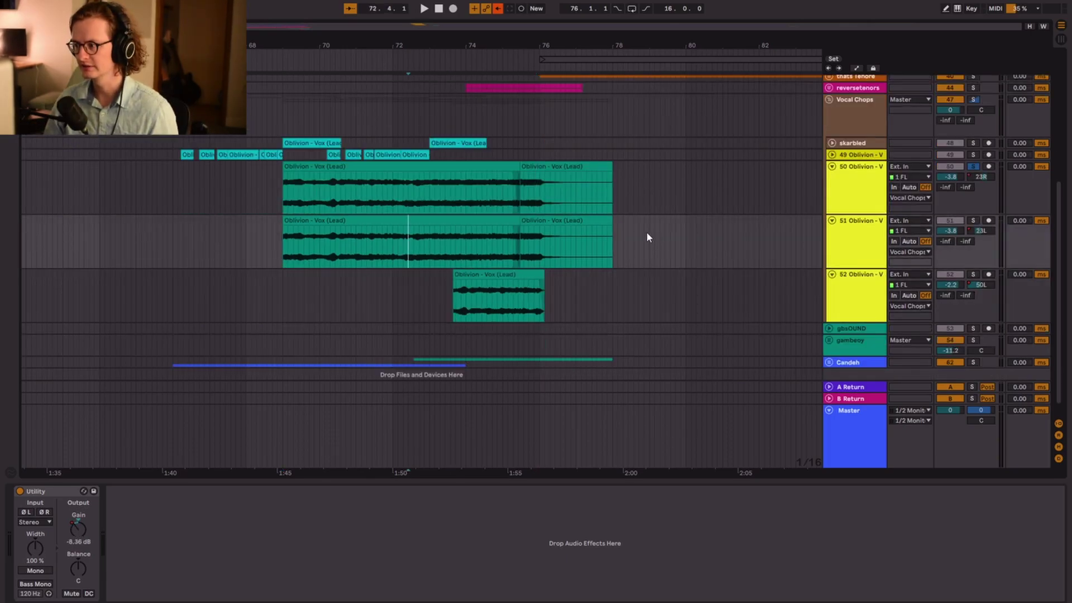
pyautogui.click(774, 280)
pyautogui.click(851, 197)
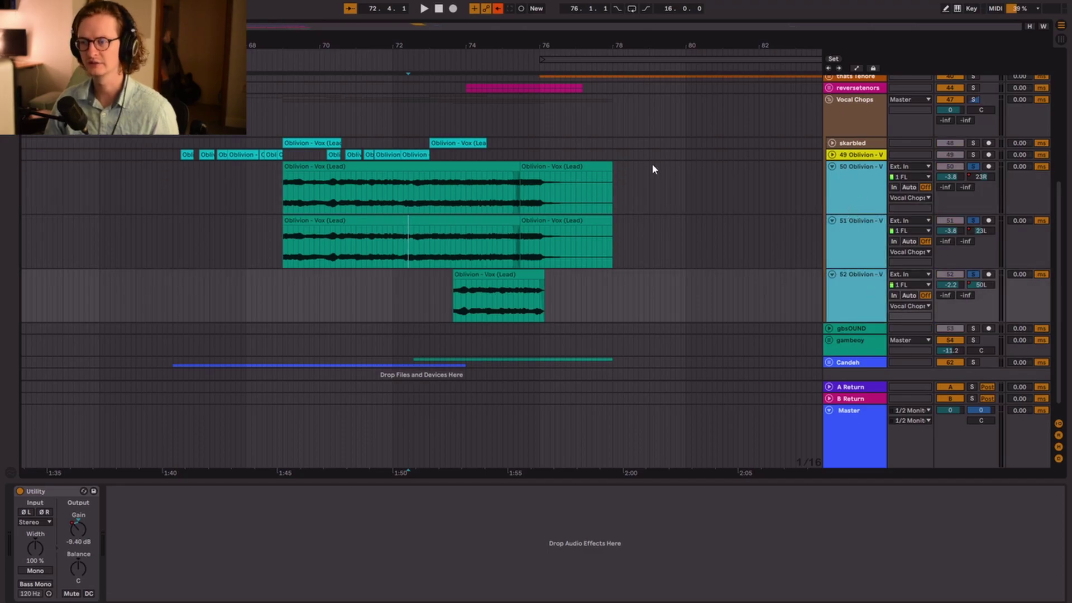
pyautogui.press('space')
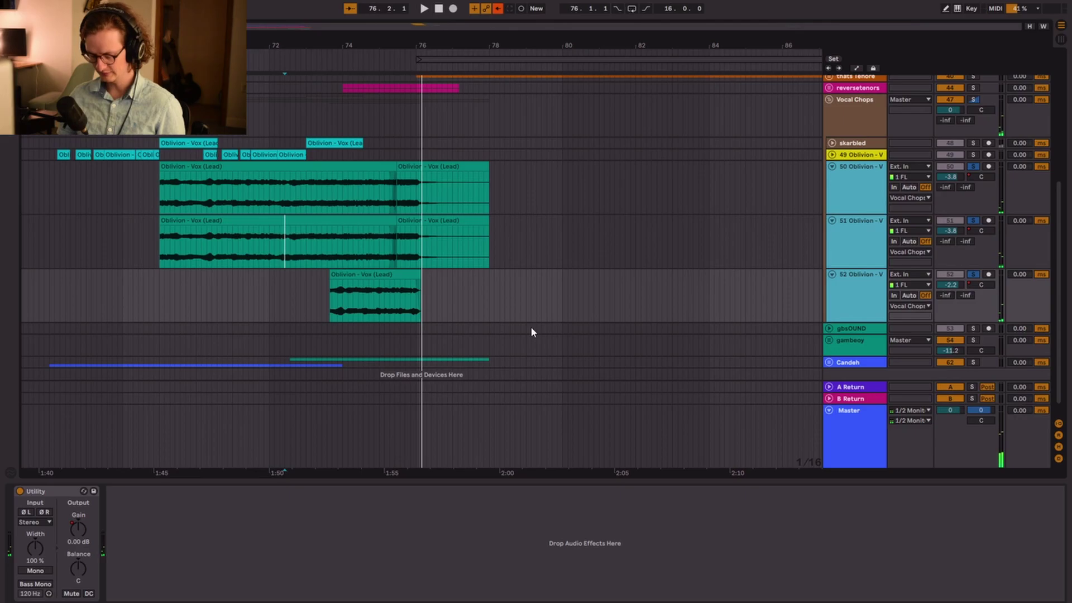
# Audition the full Vocal Chops group from bar 66 through the end of its vocal clips
pyautogui.click(379, 305)
pyautogui.press('space')
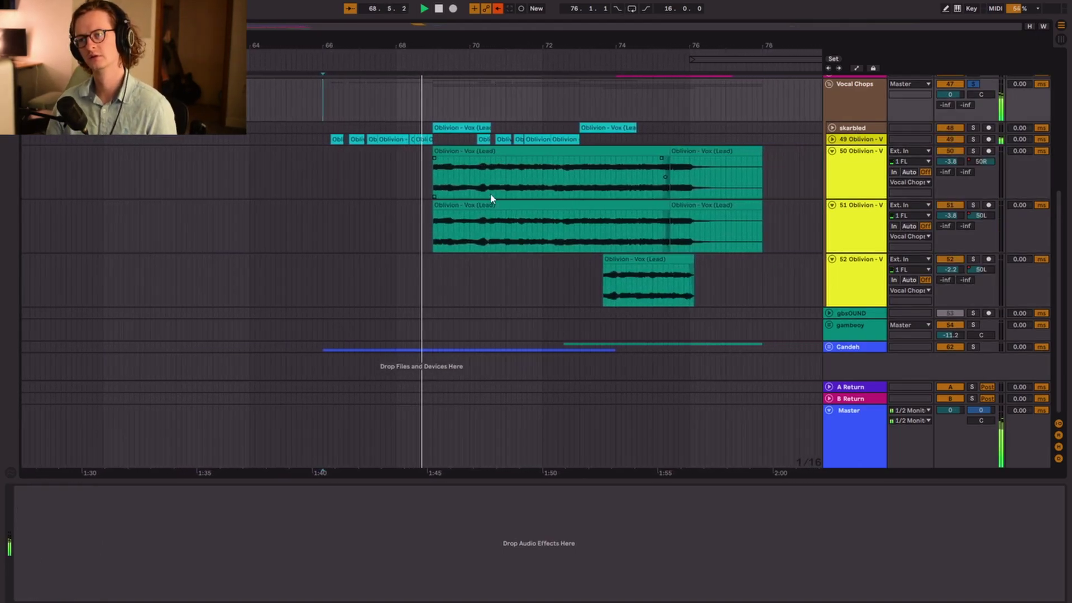
pyautogui.scroll(3, 725, 181)
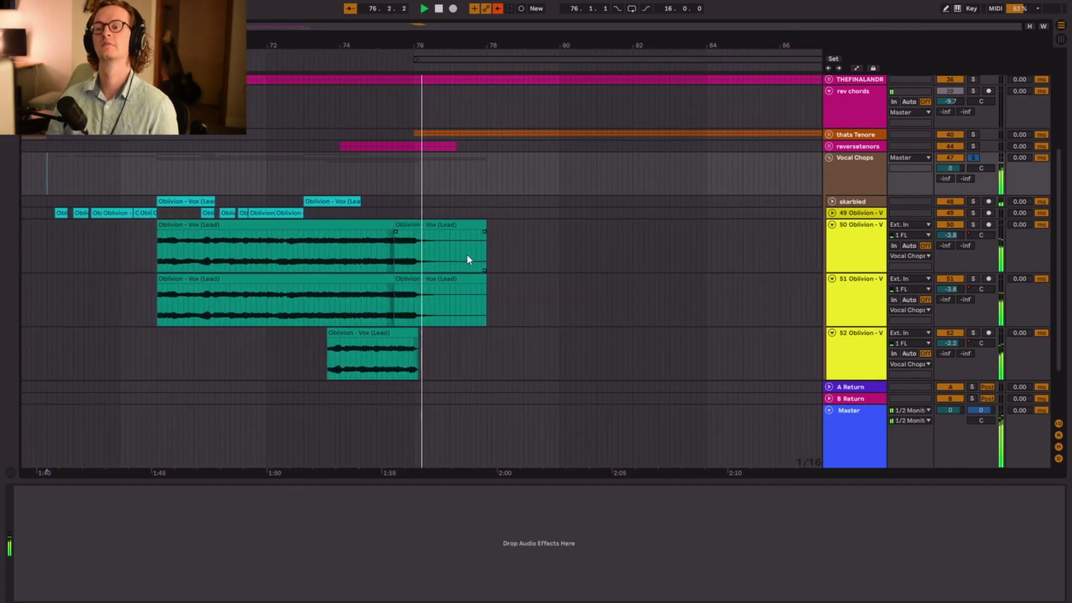
# Unfold the skarbled track, solo it and audition its vocal clip from the clip's start at bar 69
pyautogui.click(357, 235)
pyautogui.press('space')
pyautogui.click(873, 202)
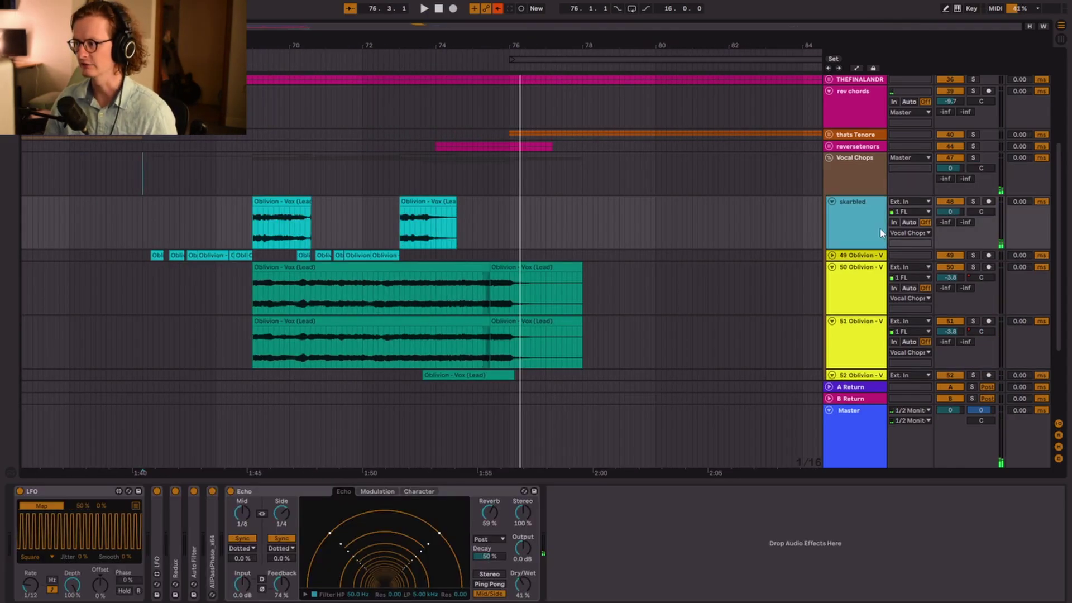
pyautogui.click(236, 211)
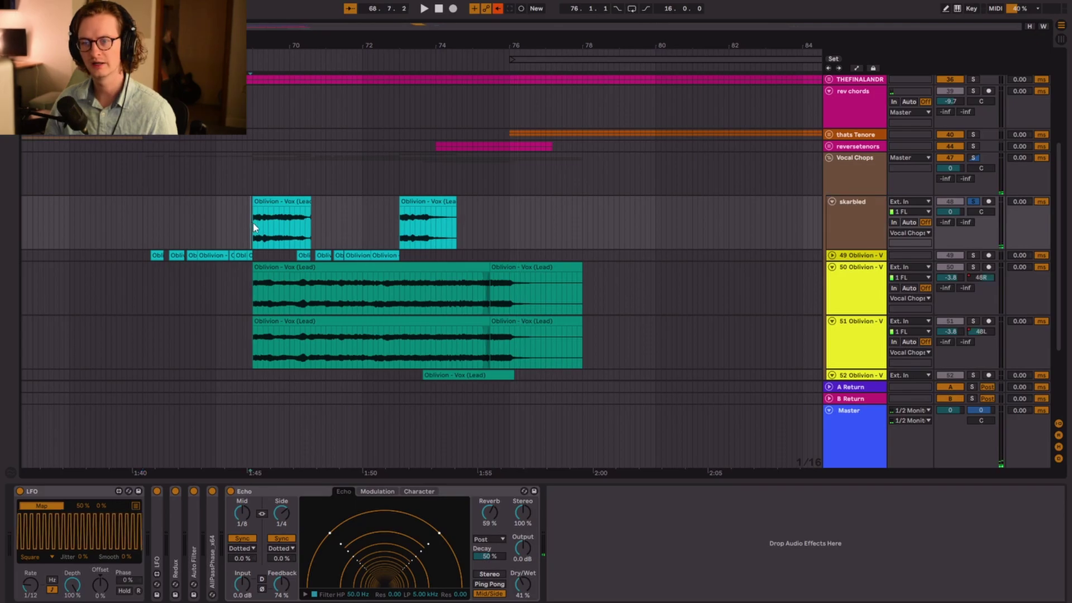
pyautogui.press('+')
# Examine the skarbled track's LFO-modulated Redux and Auto Filter during playback and expand its AllPassPhase device
pyautogui.click(176, 520)
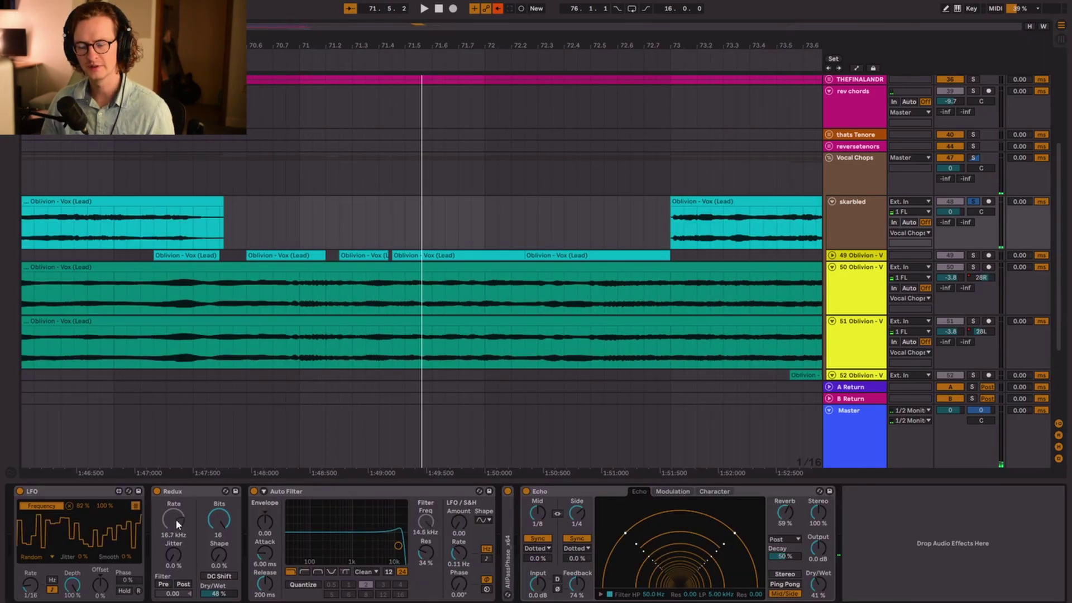
pyautogui.moveTo(189, 521); pyautogui.dragTo(179, 529)
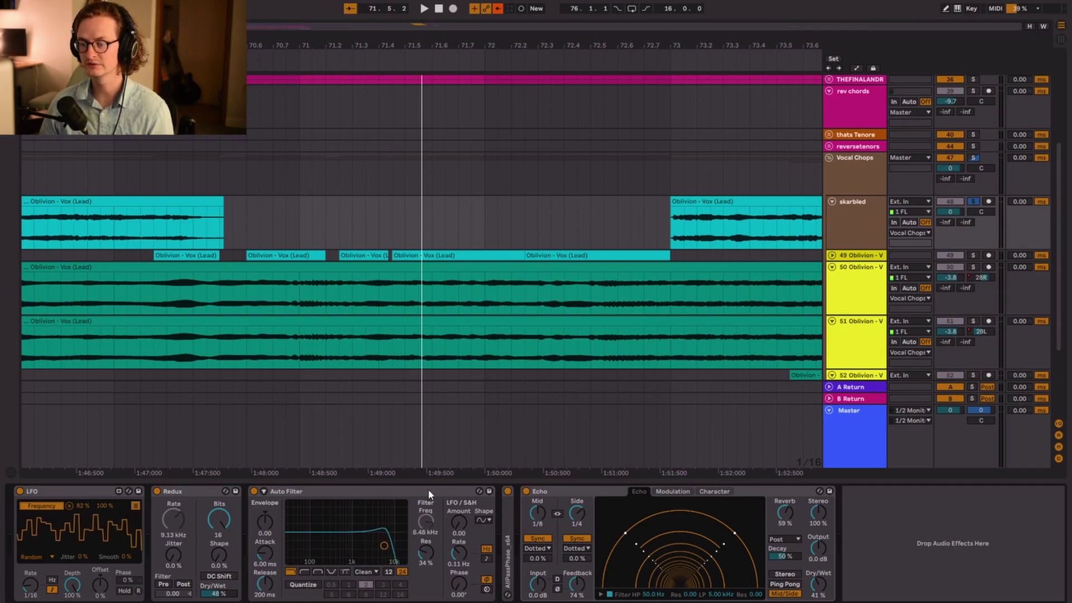
pyautogui.press('space')
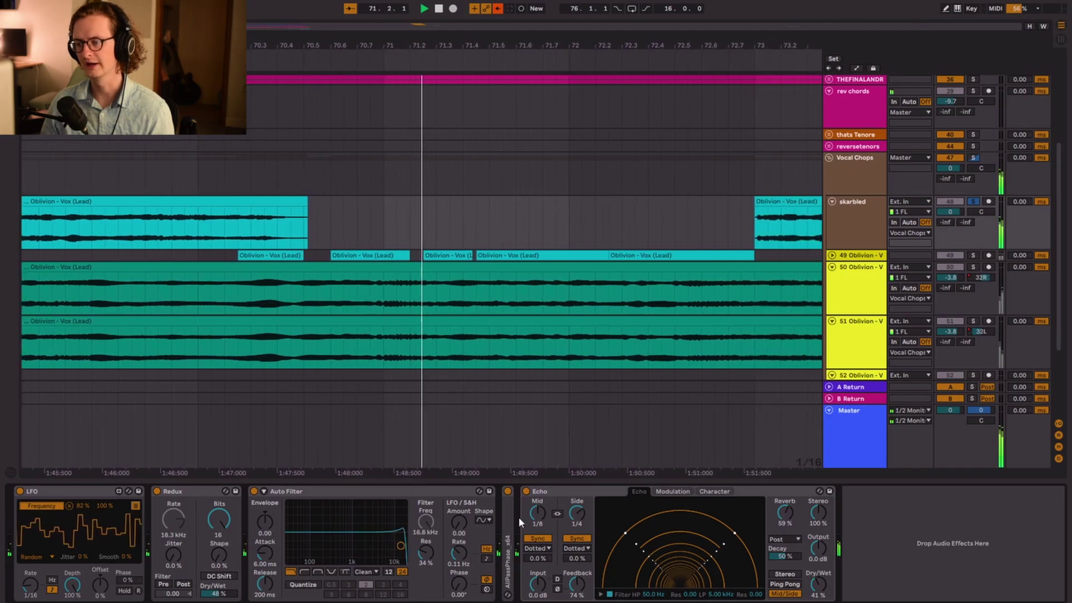
pyautogui.doubleClick(507, 534)
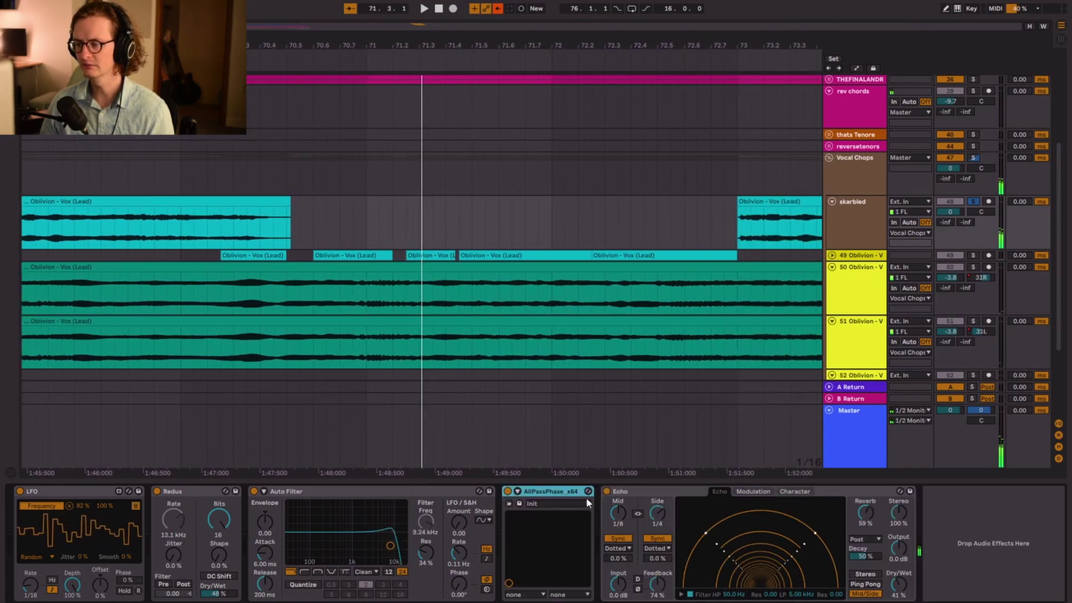
# Compare the skarbled clip from bar 69 with its Echo device bypassed and with Echo enabled again
pyautogui.click(606, 491)
pyautogui.click(546, 494)
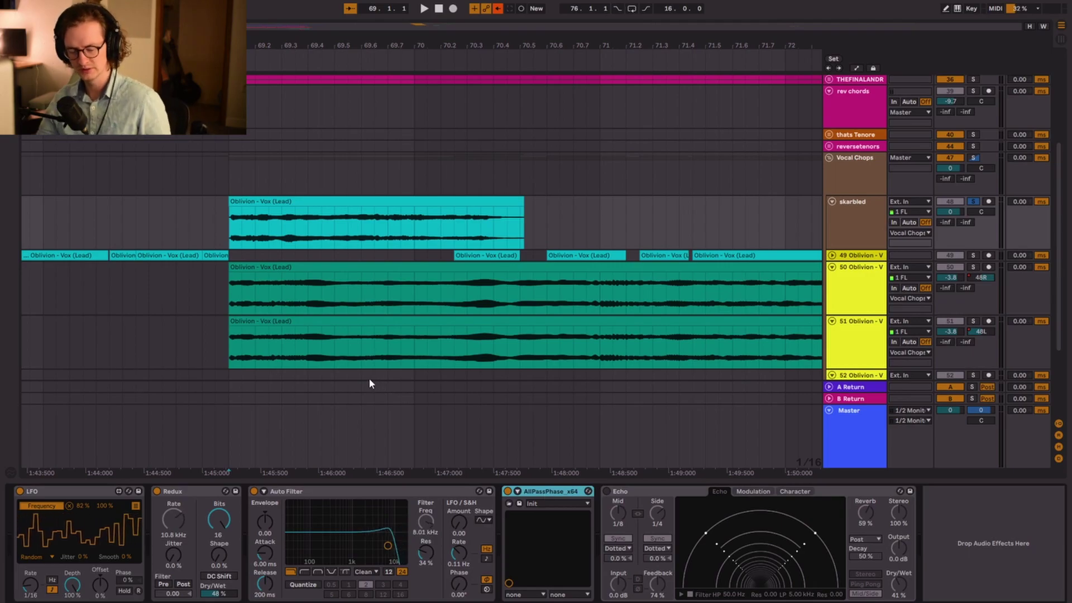
pyautogui.press('space')
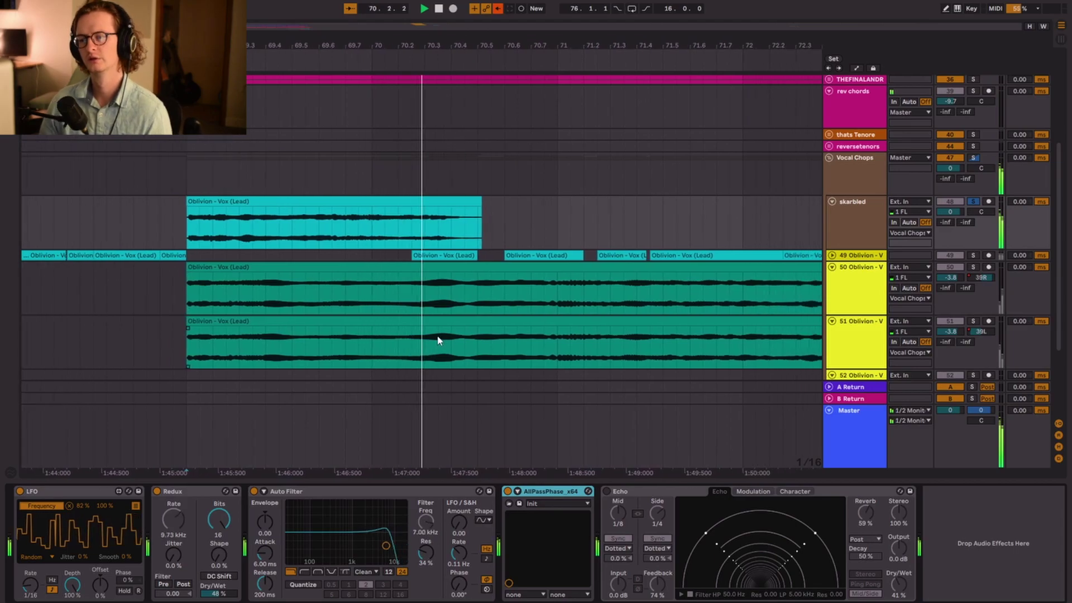
pyautogui.click(607, 492)
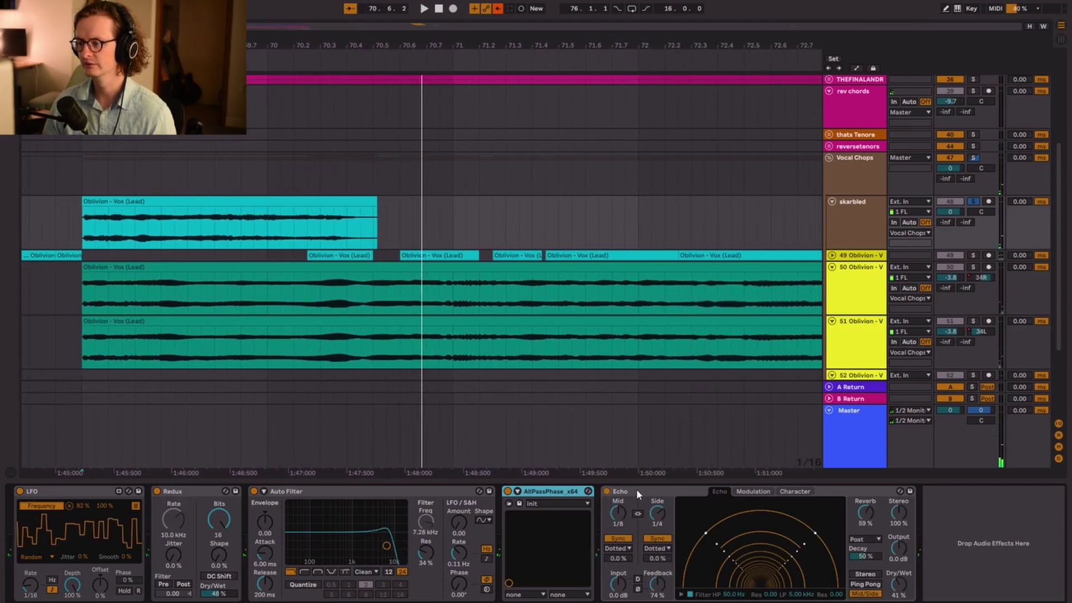
pyautogui.press('space')
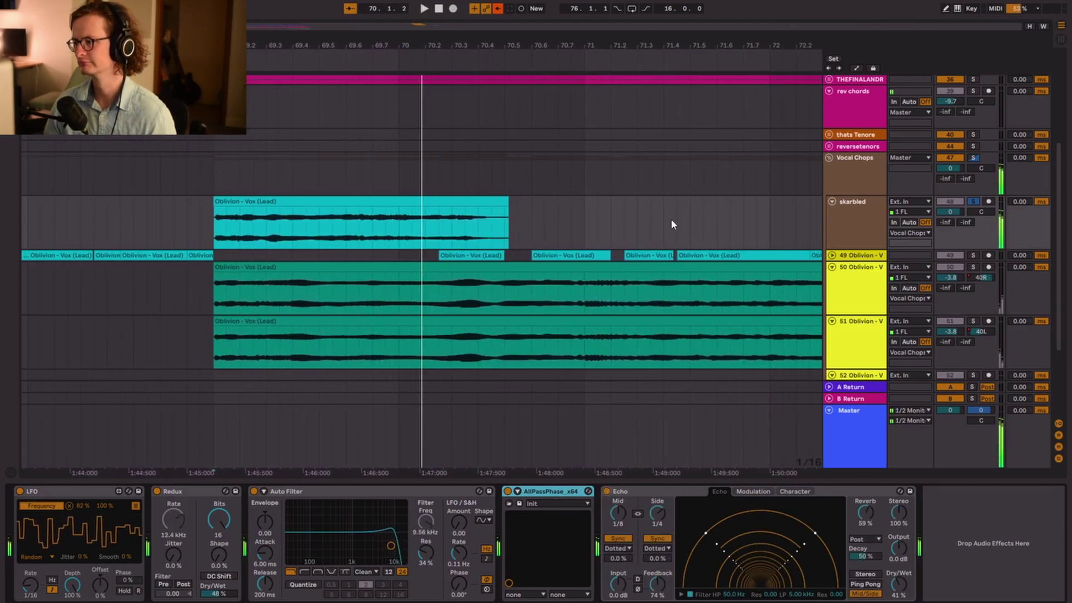
# Clear the skarbled solo and audition the soloed Vocal Chops group from about bar 66
pyautogui.click(860, 192)
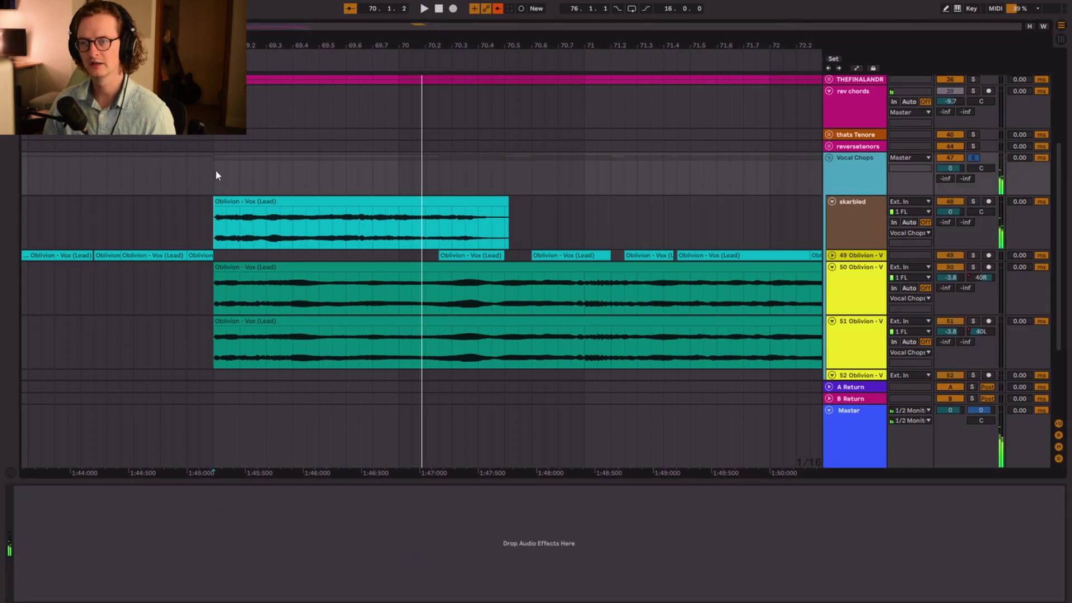
pyautogui.press('space')
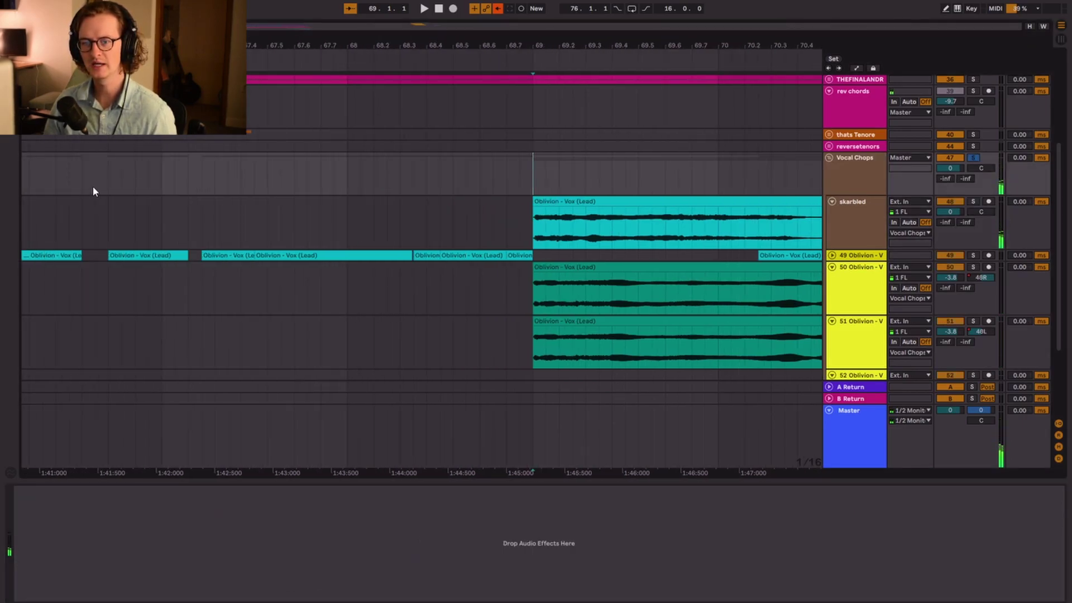
pyautogui.scroll(-5, 92, 185)
pyautogui.click(81, 190)
pyautogui.press('space')
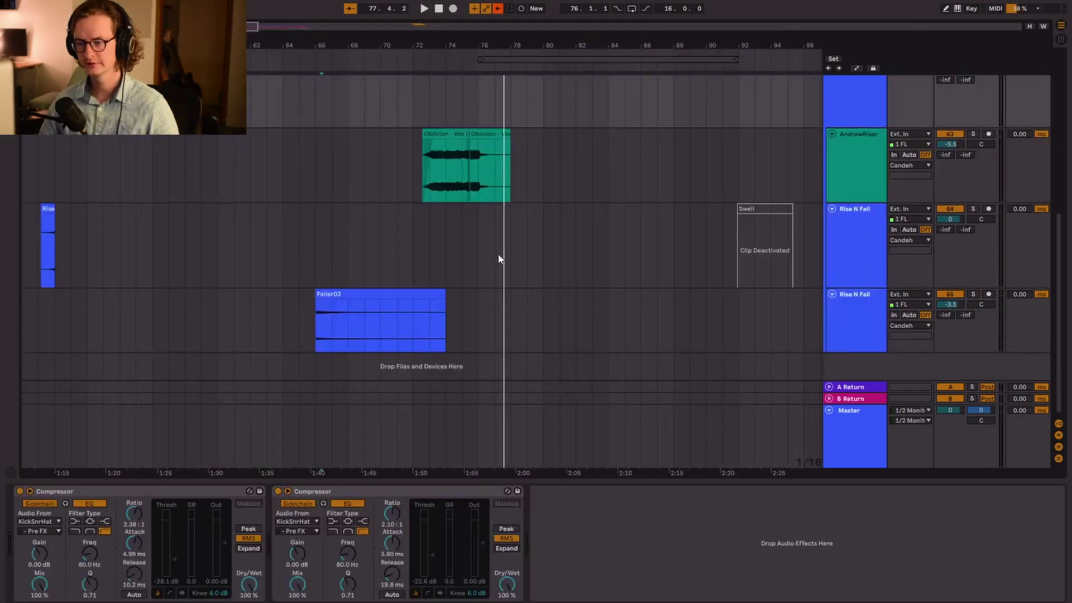
# Solo Rise N Fall track 65 and audition its Faller03 clip from bar 66 and its Rise02 clip from about bar 39
pyautogui.click(854, 330)
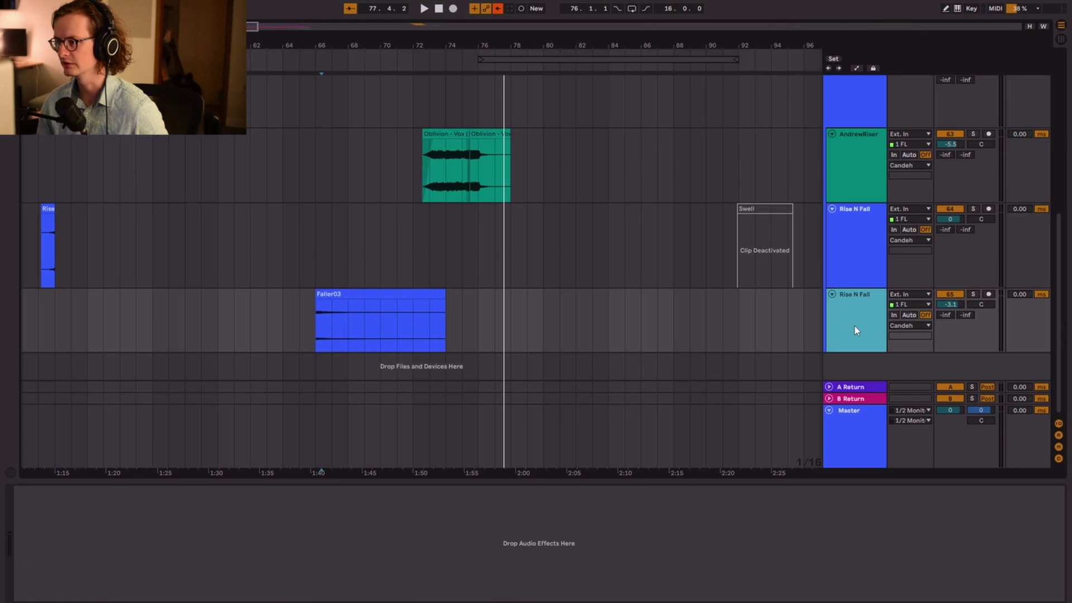
pyautogui.click(317, 316)
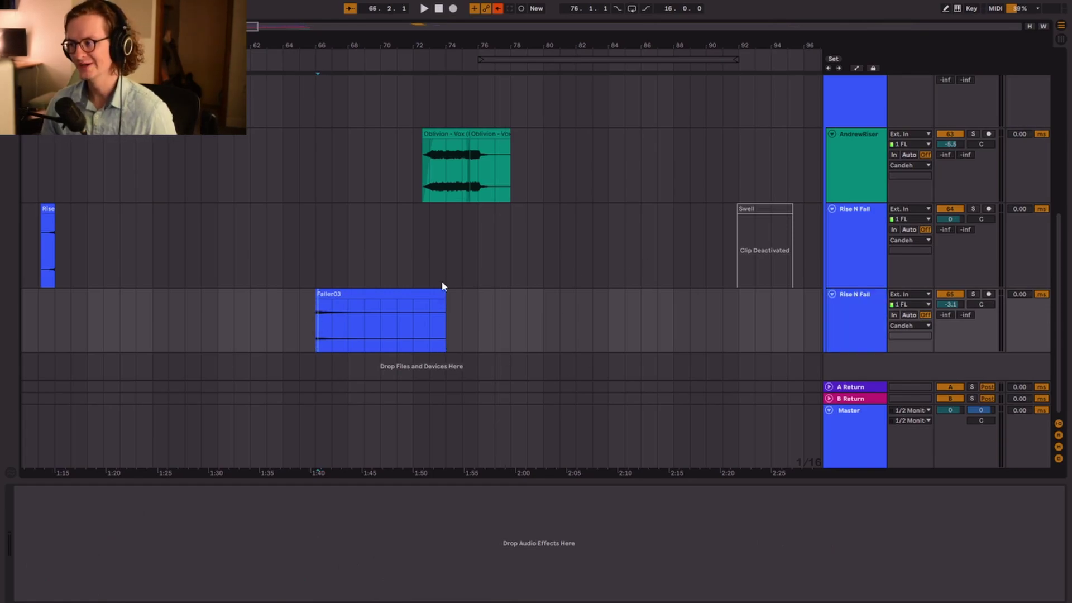
pyautogui.hscroll(-2, 390, 310)
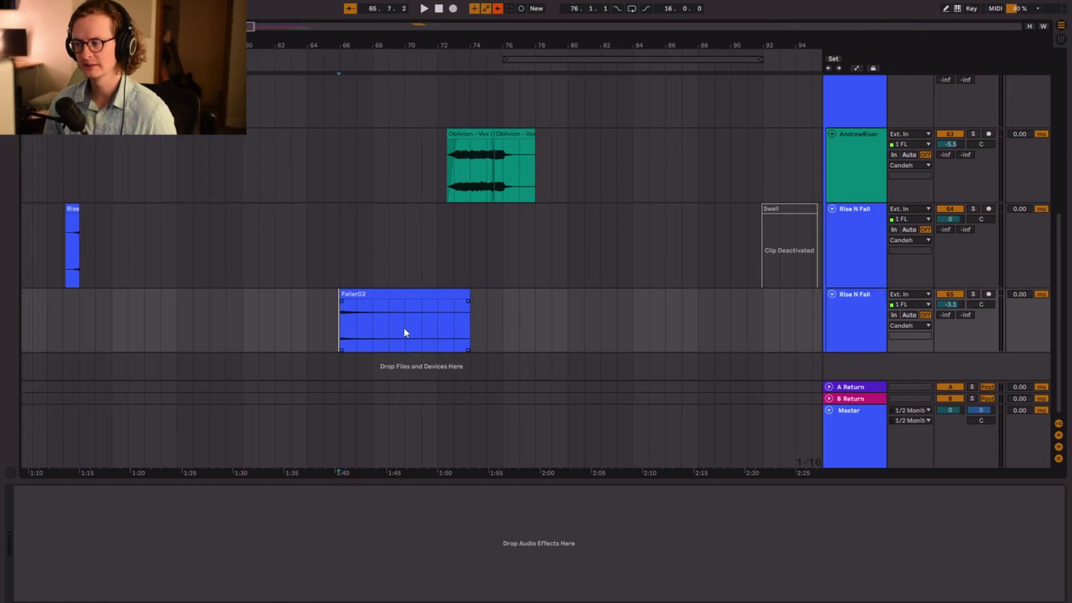
pyautogui.hscroll(-10, 614, 279)
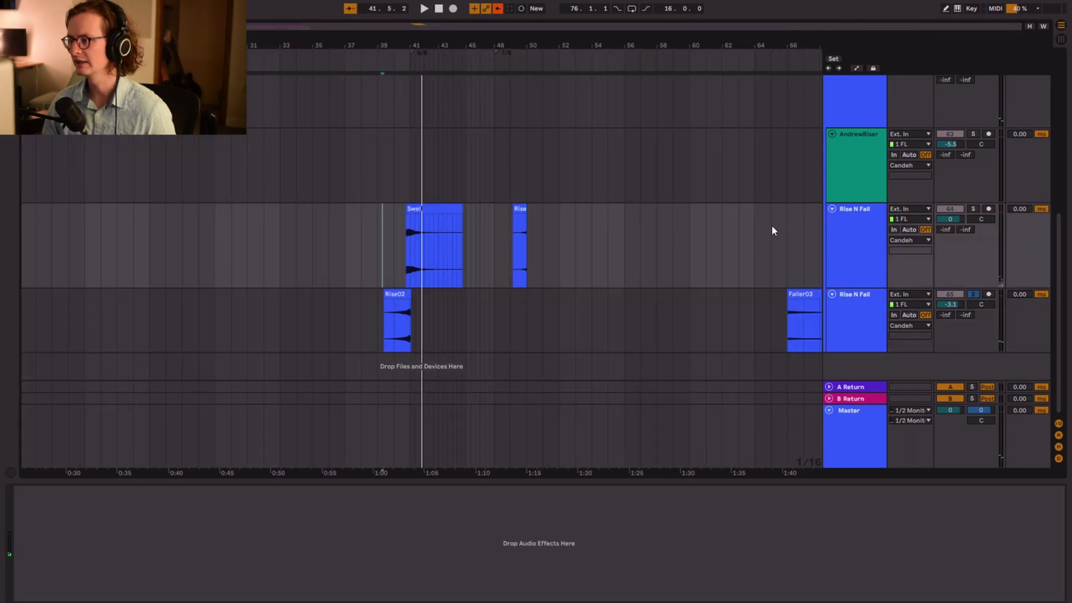
# Solo the AndrewRiser track and audition its two Oblivion vocal clips from their start, with its devices shown
pyautogui.scroll(3, 770, 232)
pyautogui.moveTo(297, 335); pyautogui.dragTo(761, 246)
pyautogui.click(720, 261)
pyautogui.hscroll(15, 719, 261)
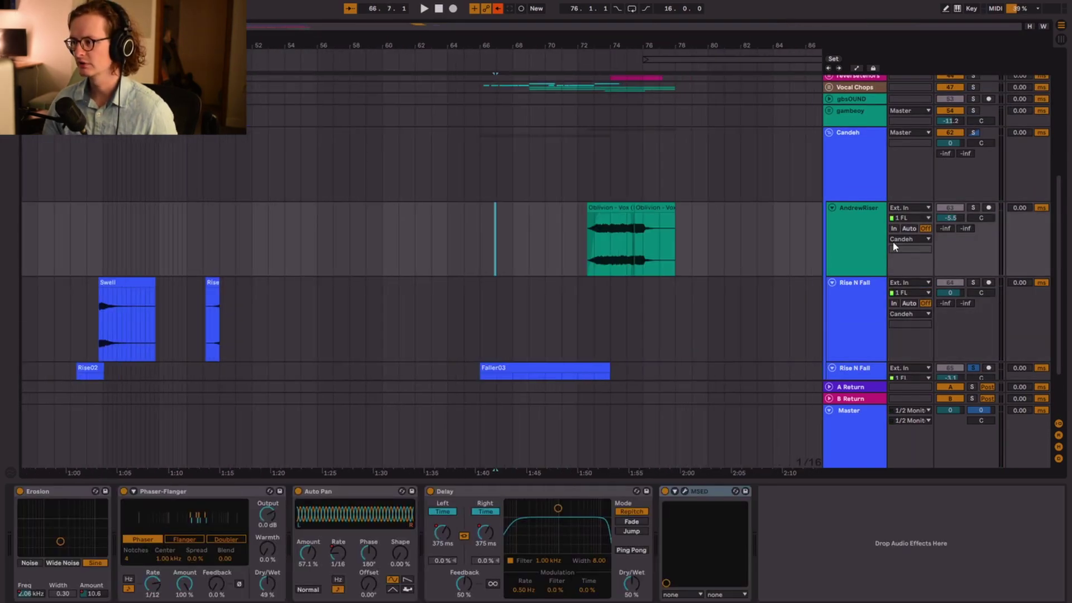
pyautogui.hscroll(5, 596, 270)
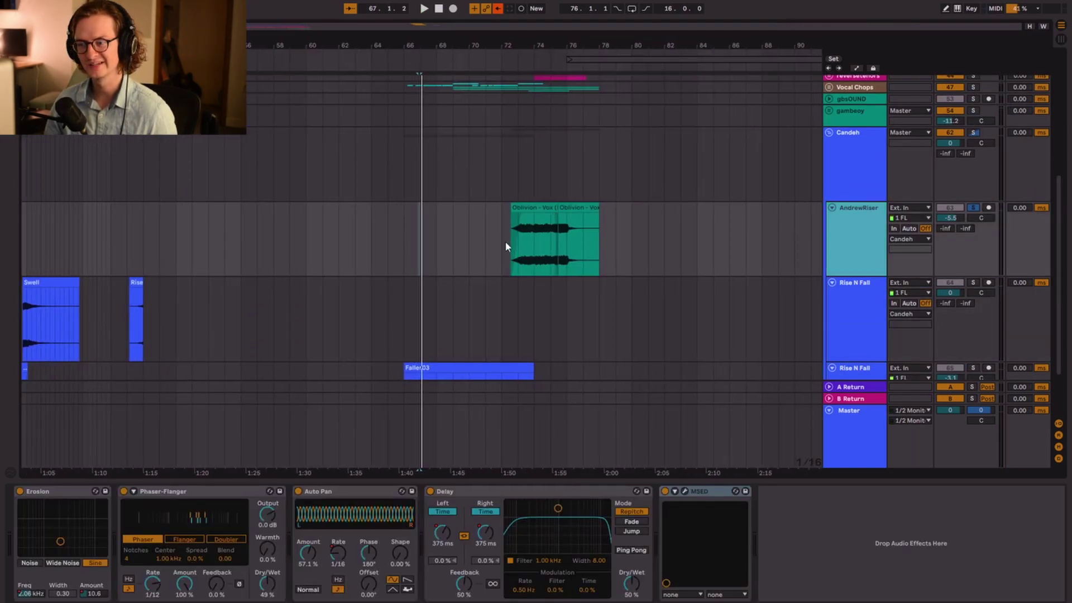
pyautogui.click(505, 241)
pyautogui.scroll(8, 505, 248)
pyautogui.hscroll(12, 696, 241)
pyautogui.press('space')
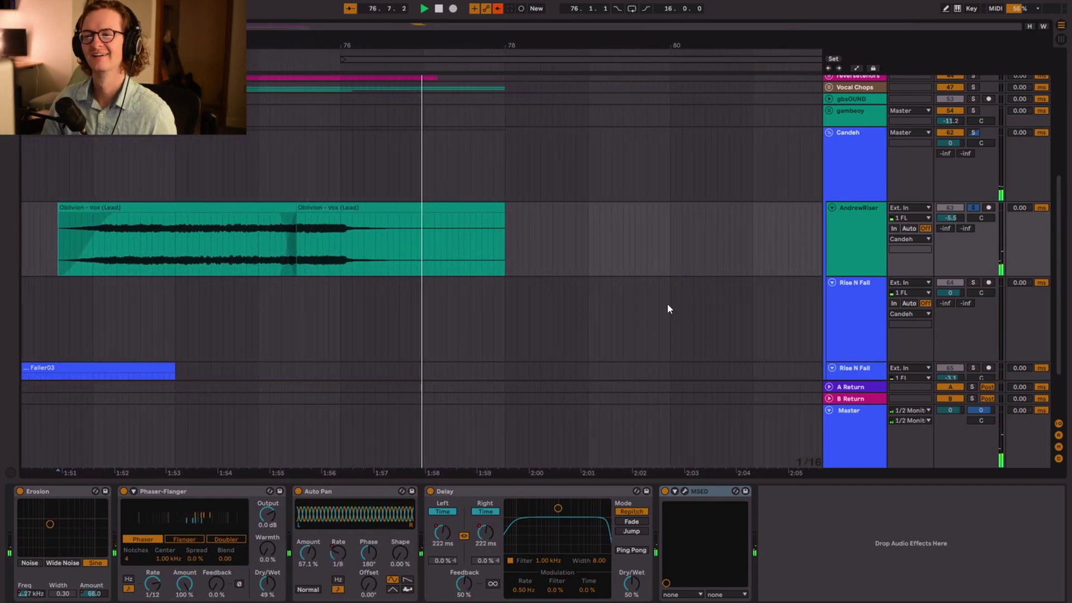
pyautogui.press('space')
# Show the AndrewRiser track's automation of the Delay's left time and audition the clips from just before bar 74
pyautogui.hscroll(-5, 389, 275)
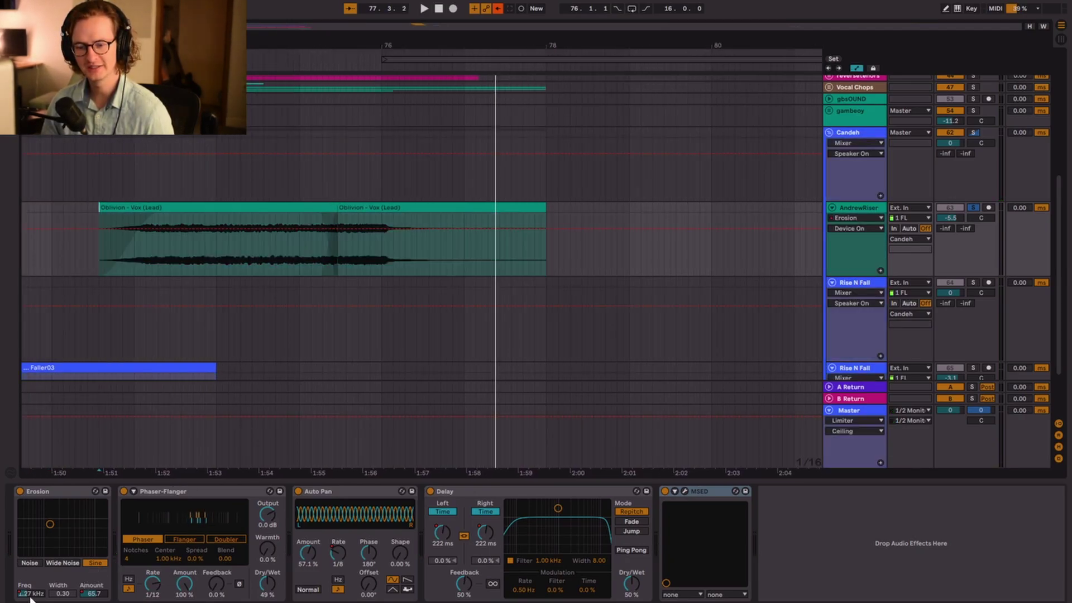
pyautogui.press('a')
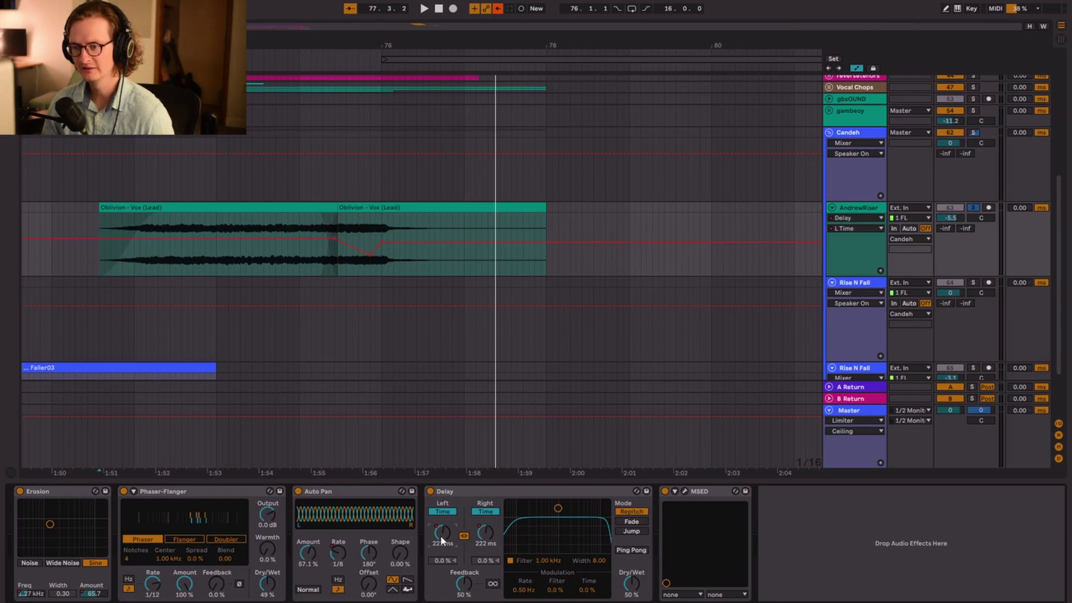
pyautogui.click(199, 262)
pyautogui.press('space')
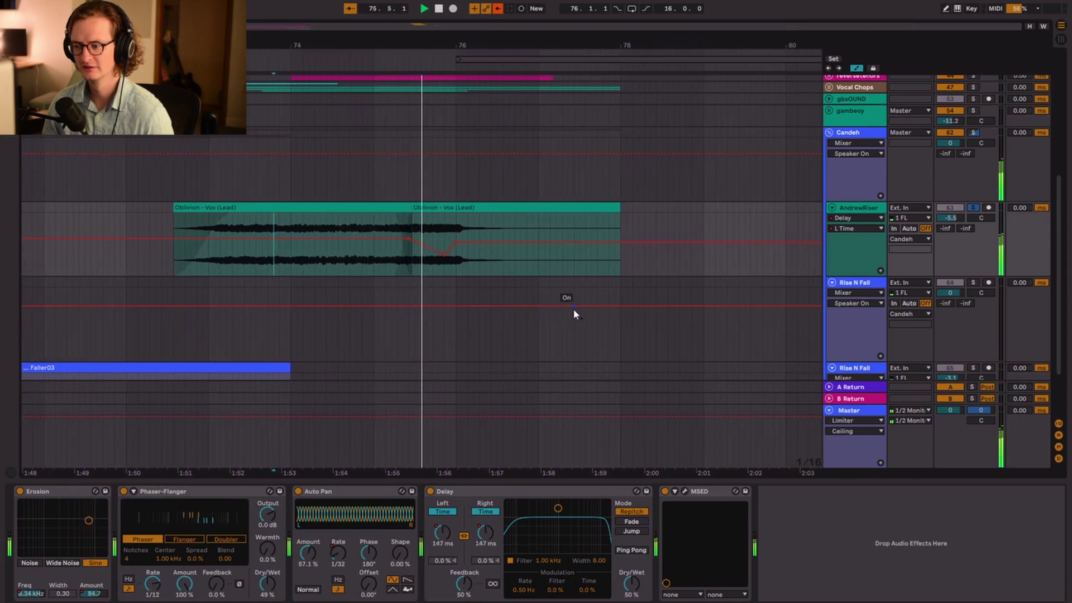
pyautogui.click(685, 492)
pyautogui.press('space')
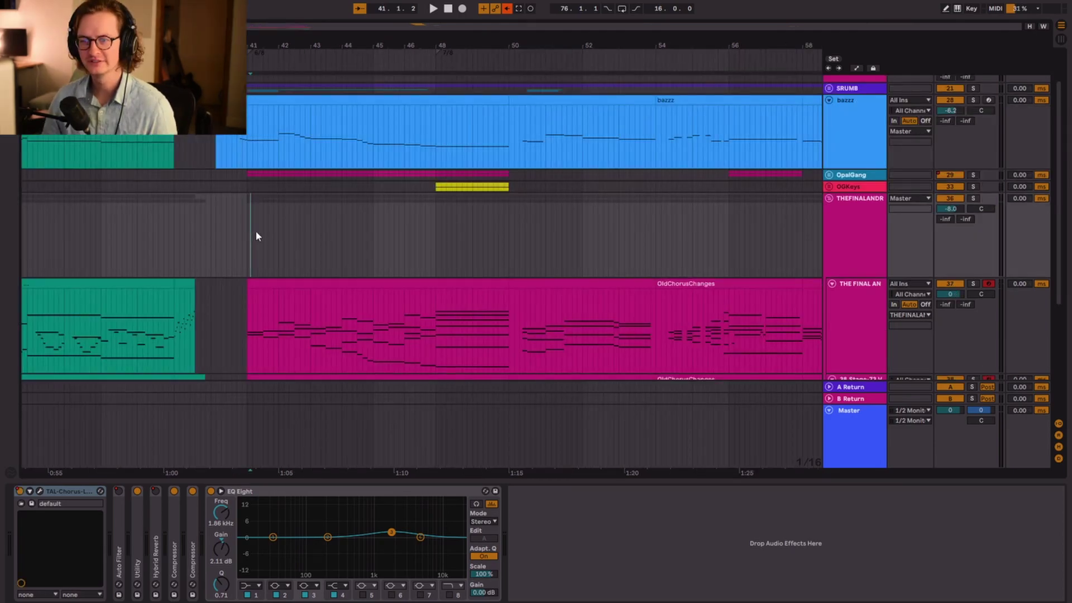
# Place the playback start in the THEFINALANDR group just before bar 41 and audition the section up to bar 50
pyautogui.scroll(5, 280, 240)
pyautogui.click(233, 231)
pyautogui.hscroll(-1, 251, 244)
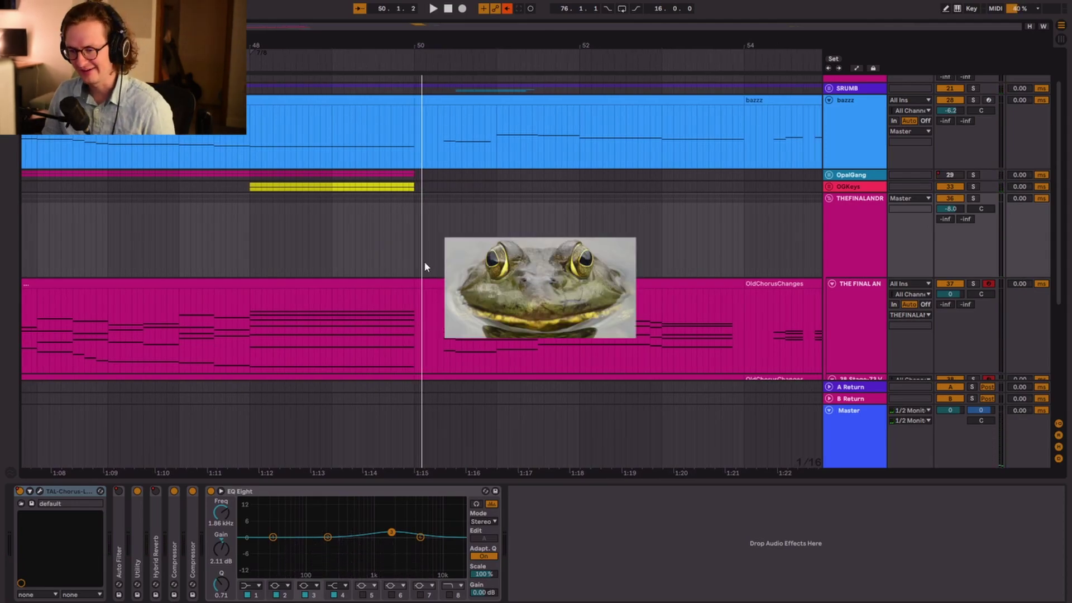
# Go back to the GBA intro section and play the arrangement from its marker
pyautogui.hscroll(-5, 426, 261)
pyautogui.hscroll(-3, 428, 269)
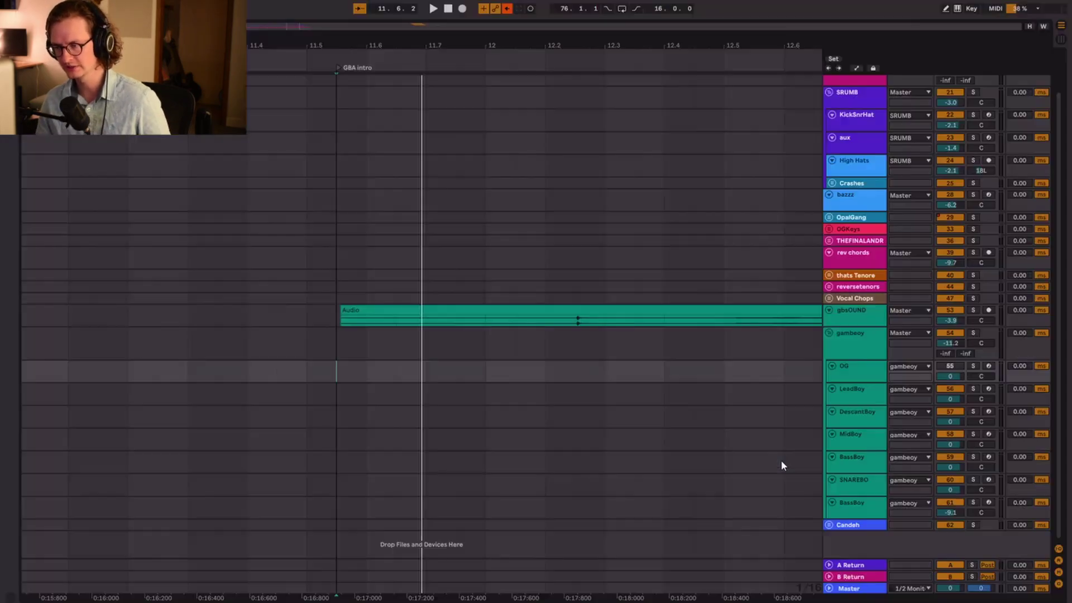
pyautogui.press('space')
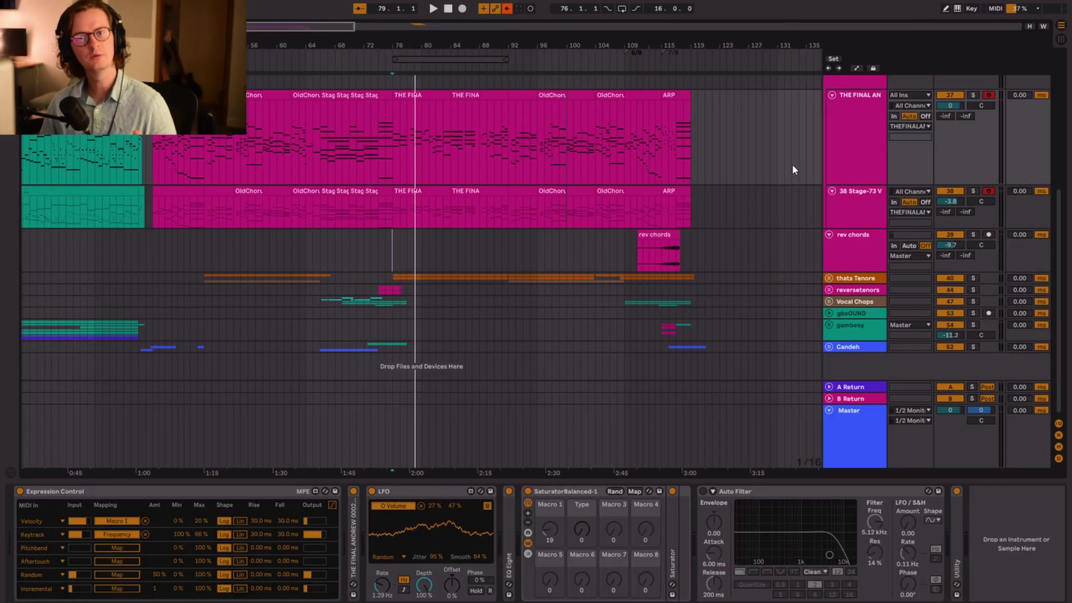
# During playback, fold the gambeoy group and unfold the THEFINALANDR, thats Tenore and Vocal Chops groups
pyautogui.hscroll(-5, 424, 218)
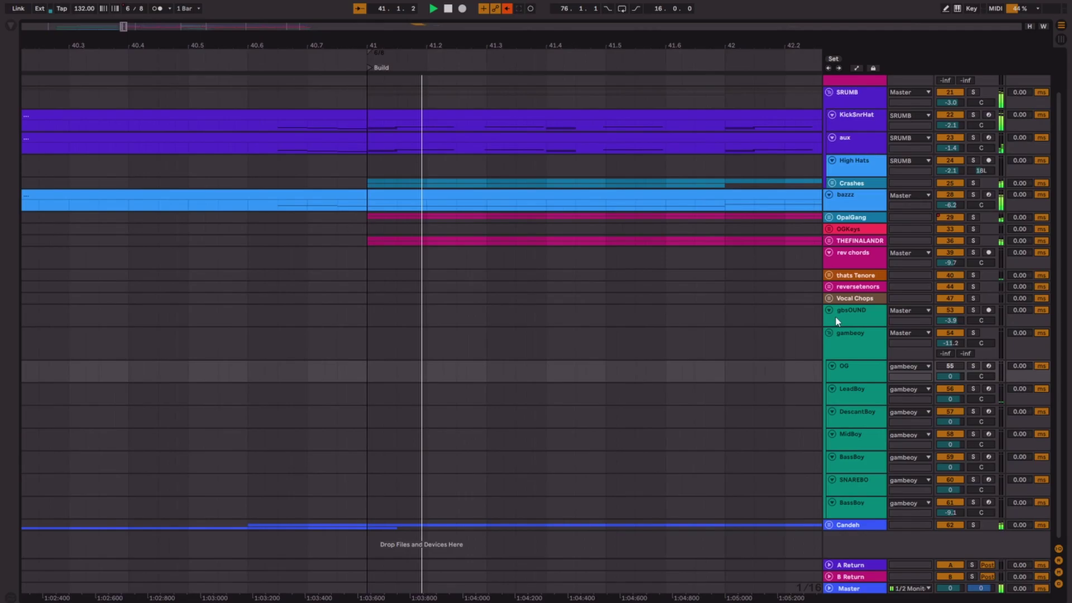
pyautogui.click(829, 332)
pyautogui.click(828, 285)
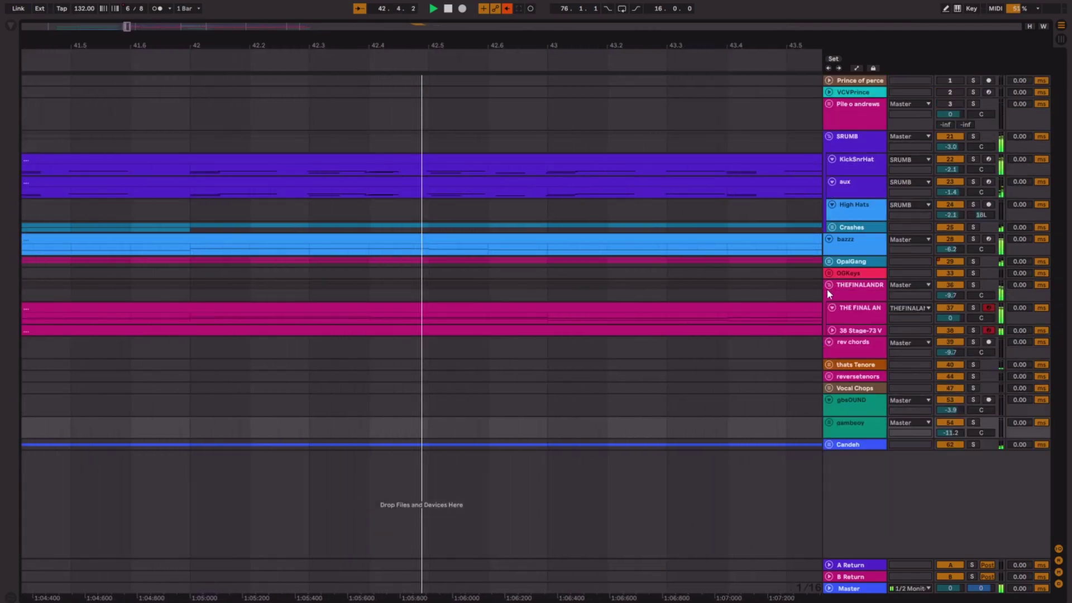
pyautogui.click(829, 365)
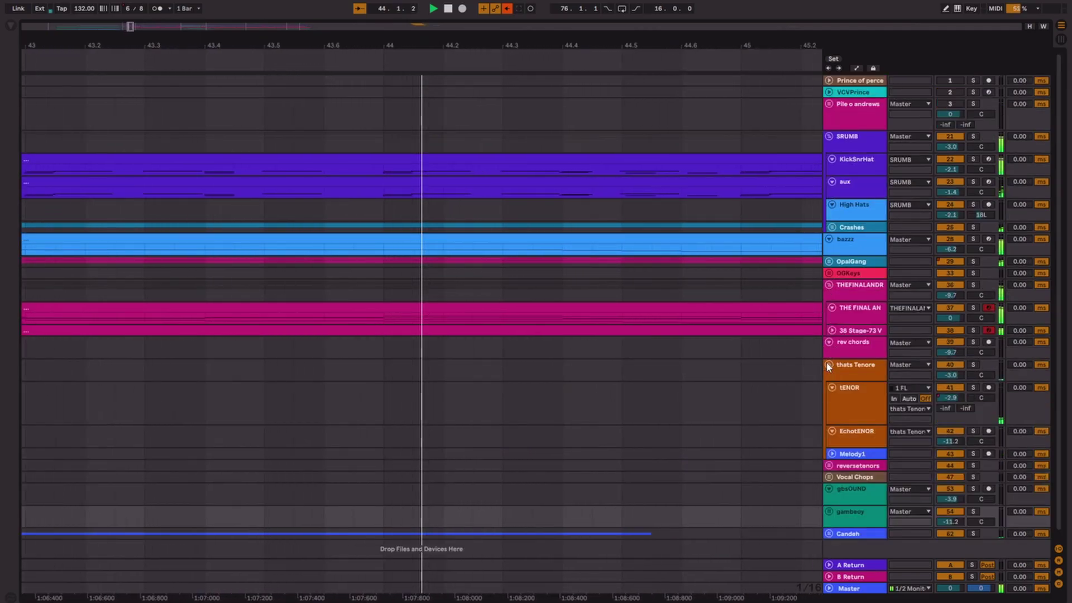
pyautogui.click(829, 478)
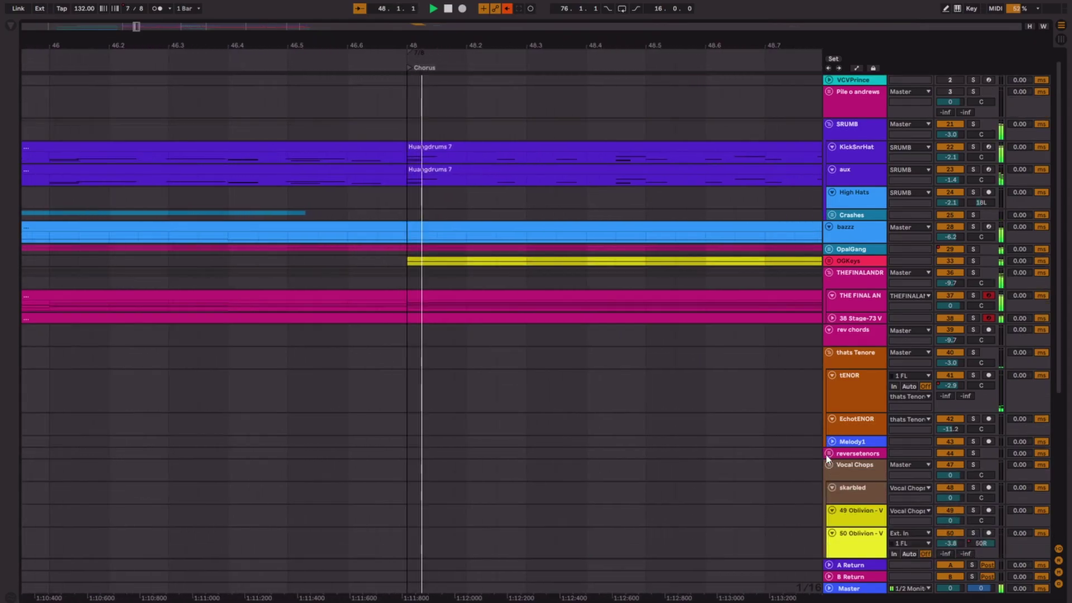
# Fold Oblivion vocal tracks 50, 51 and 52 inside the Vocal Chops group
pyautogui.scroll(-2, 827, 458)
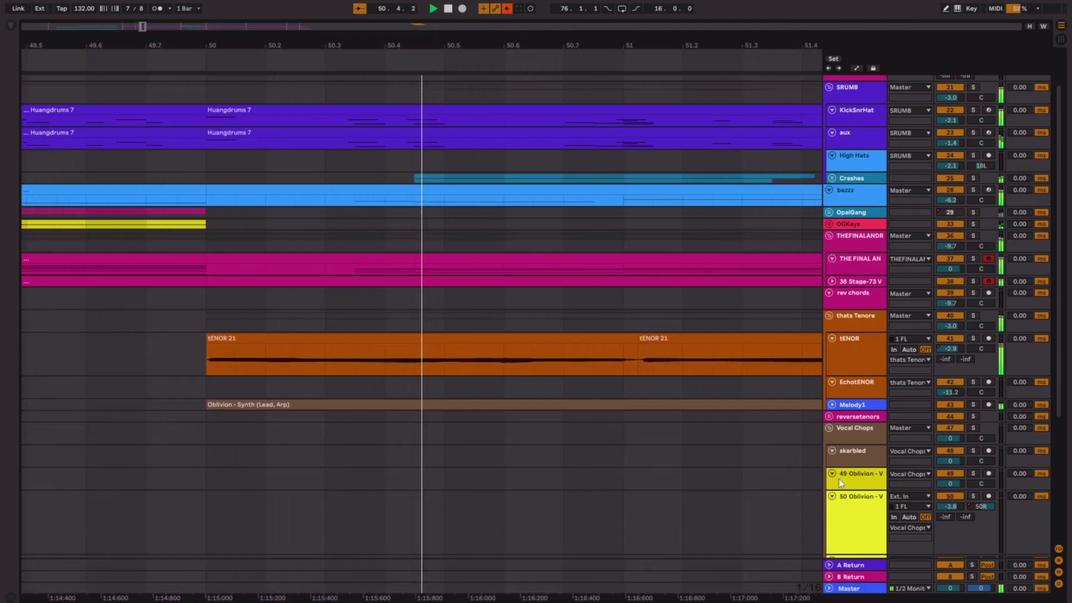
pyautogui.hotkey('ctrl', 'd')
pyautogui.hotkey('ctrl', 'd')
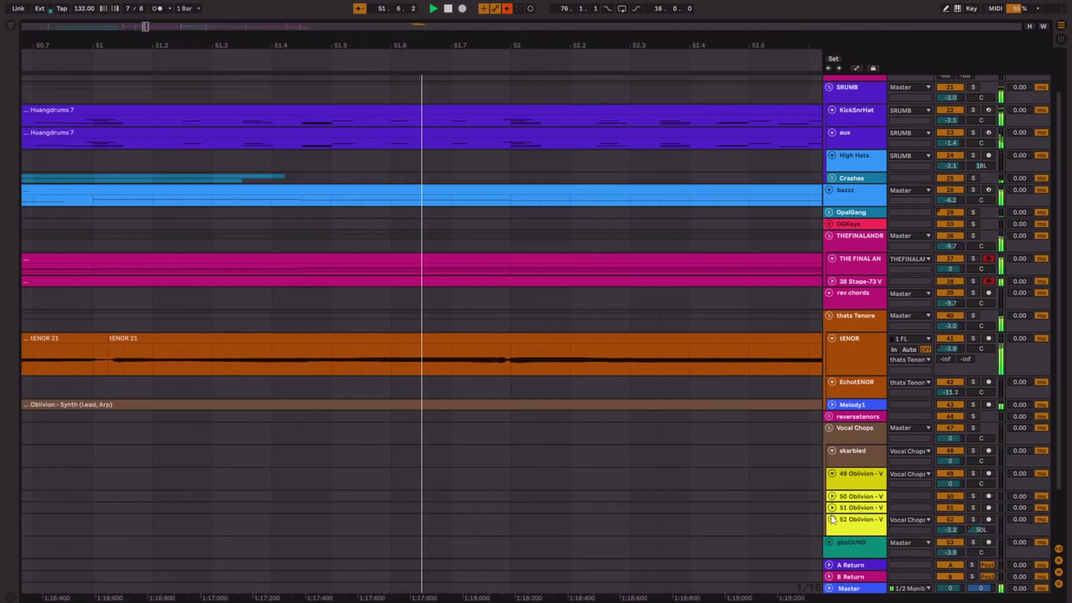
pyautogui.click(831, 520)
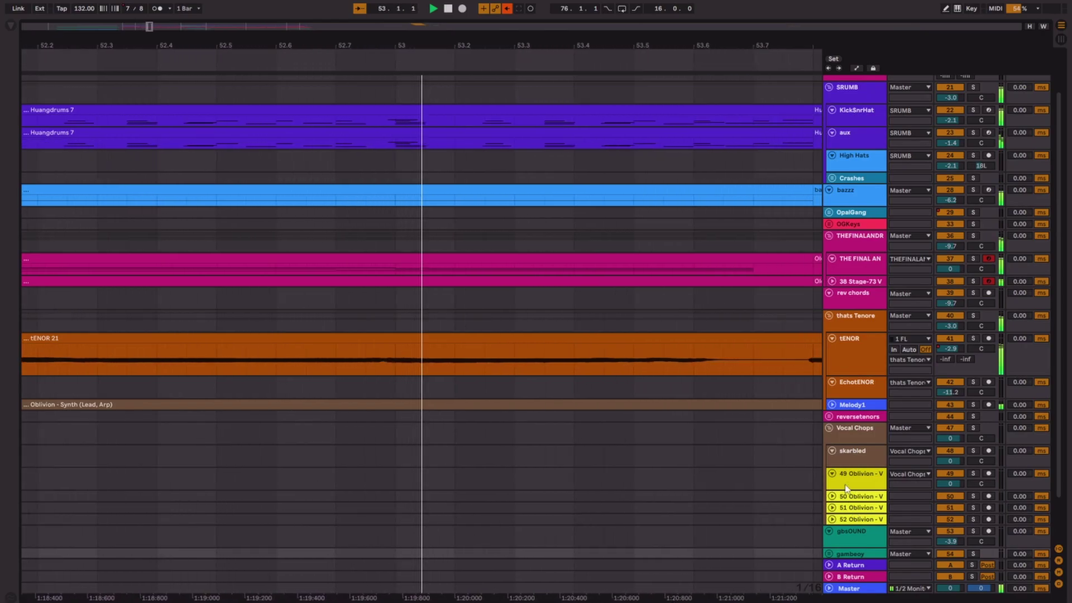